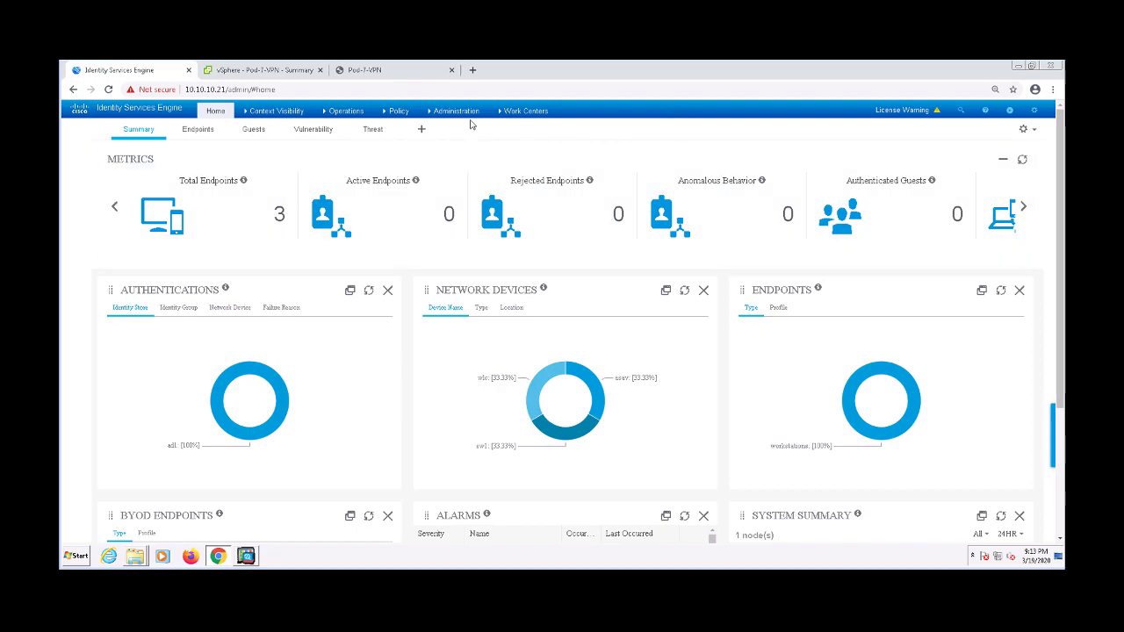
# Bring up the Administration menu in the top bar to reach Network Resources
pyautogui.moveTo(441, 116)
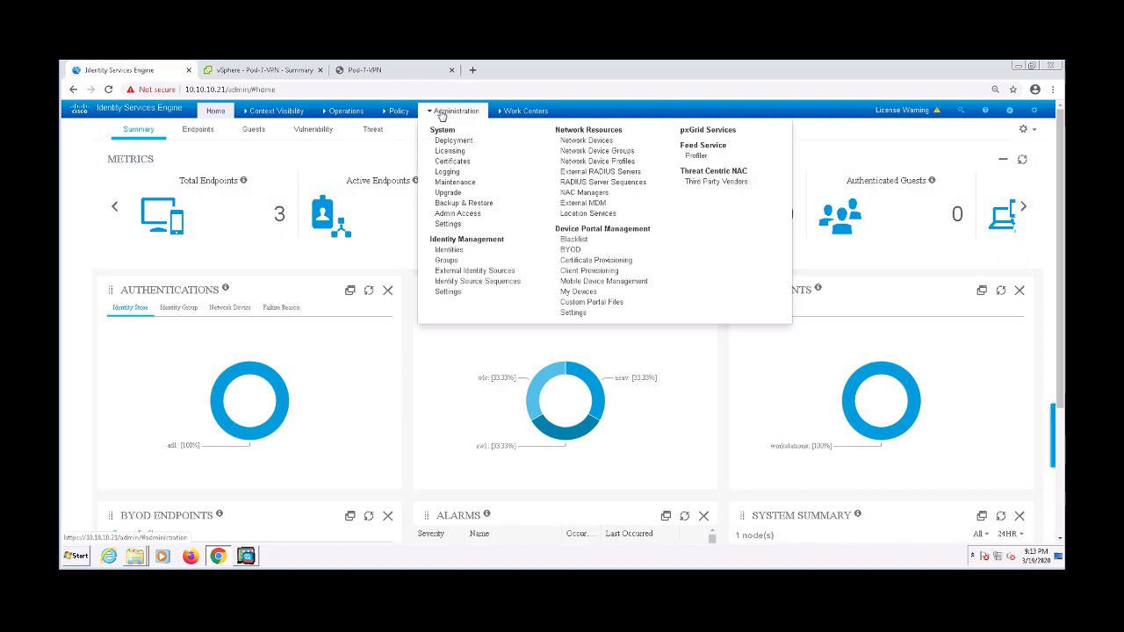
# Create and save a Firewalls network device group whose parent is All Device Types
pyautogui.click(598, 153)
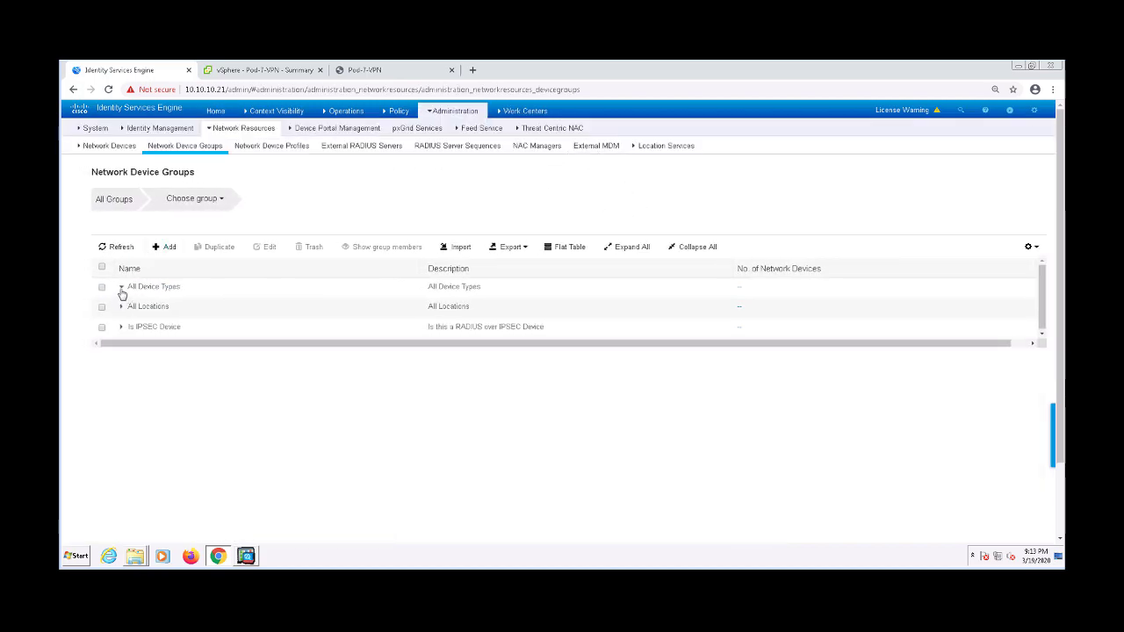
pyautogui.click(121, 288)
pyautogui.click(167, 247)
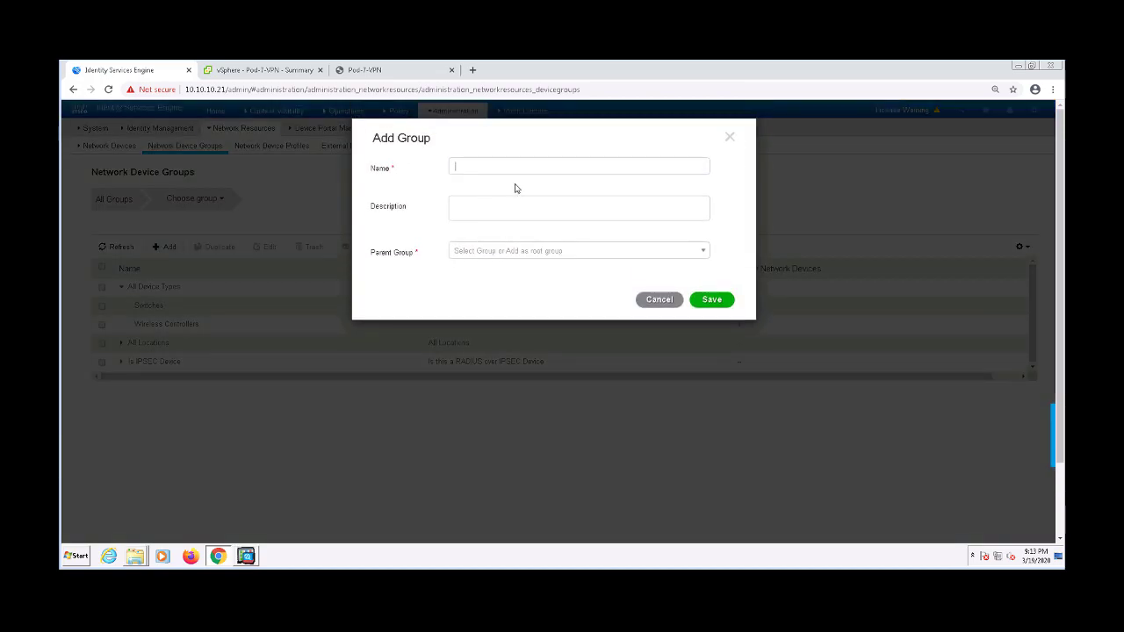
pyautogui.write('Firewalls')
pyautogui.press('Tab')
pyautogui.click(511, 256)
pyautogui.click(481, 303)
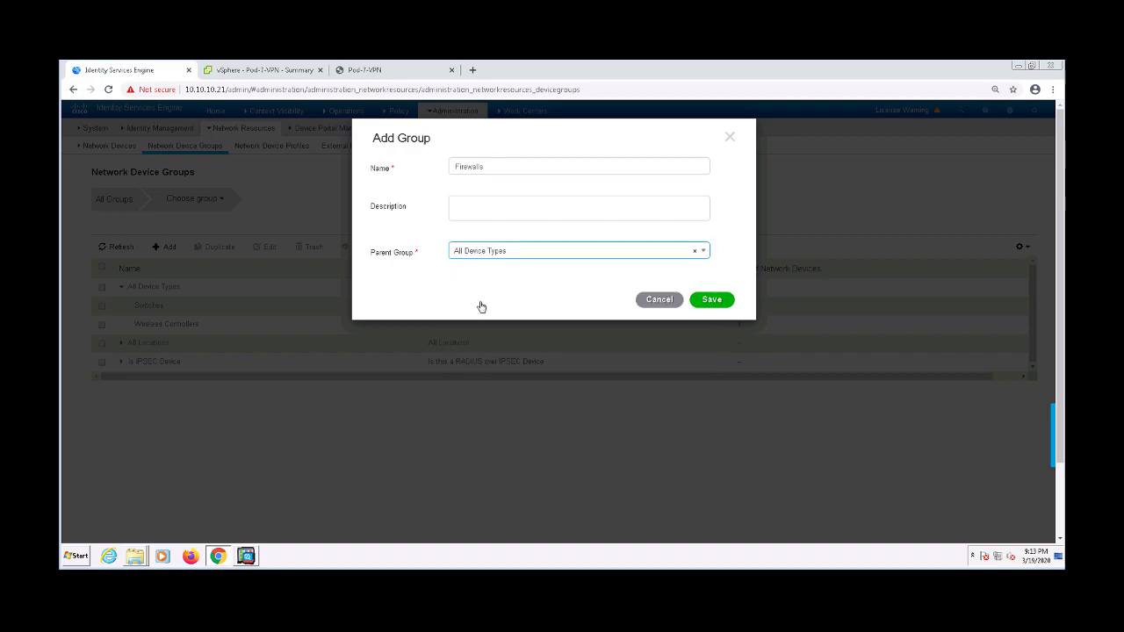
pyautogui.click(725, 305)
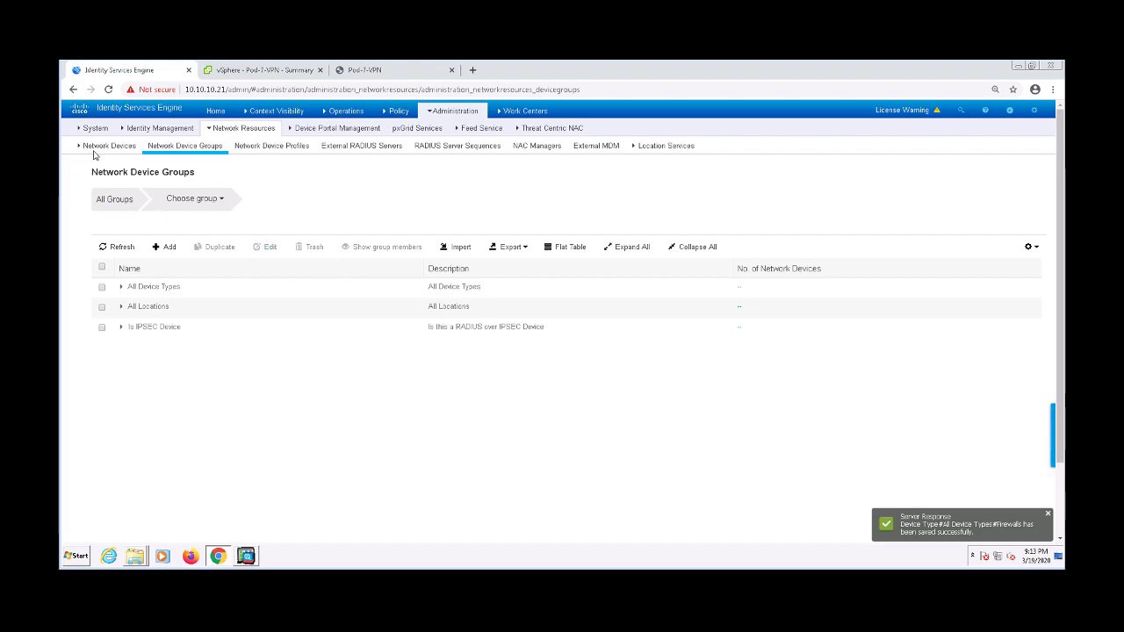
# Start a new network device named ASAv with IP address 10.10.10.60
pyautogui.click(104, 147)
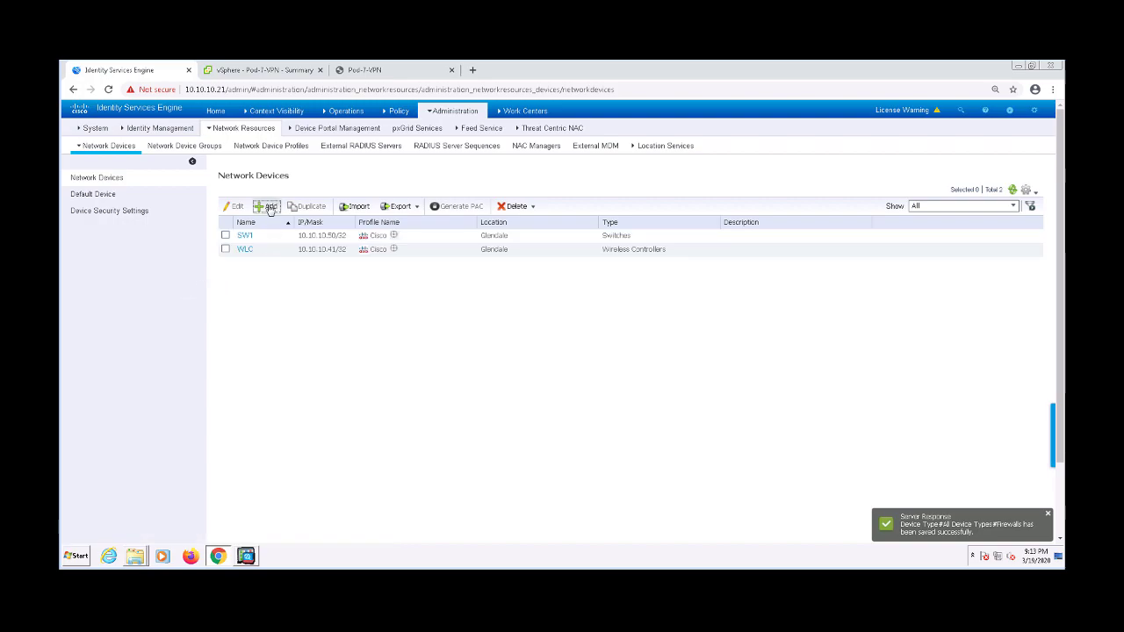
pyautogui.click(268, 208)
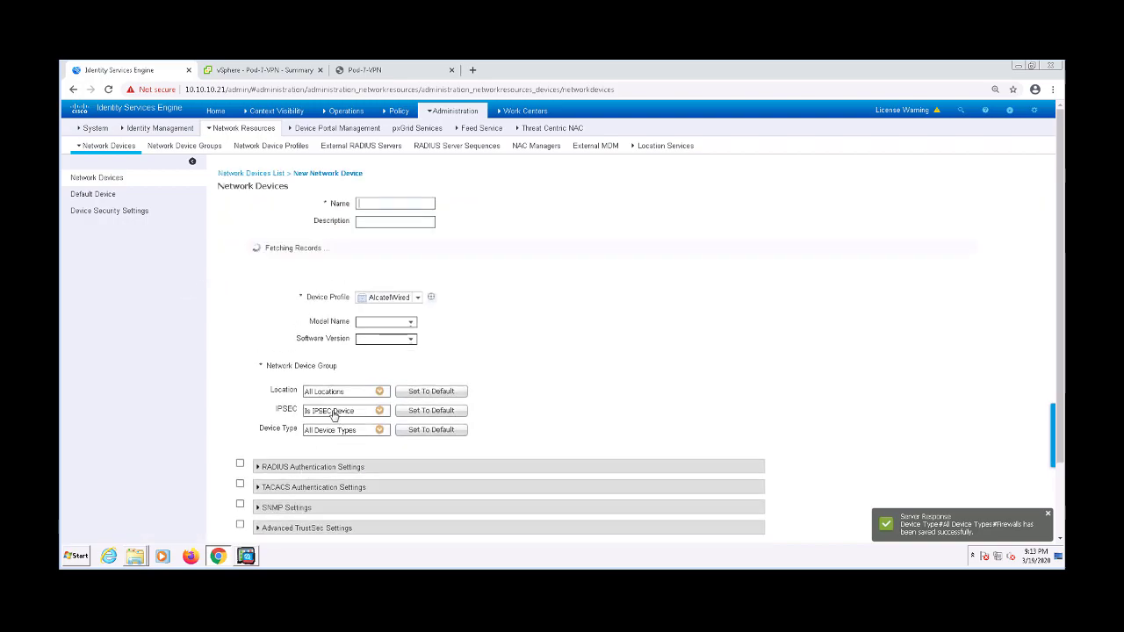
pyautogui.write('ASA')
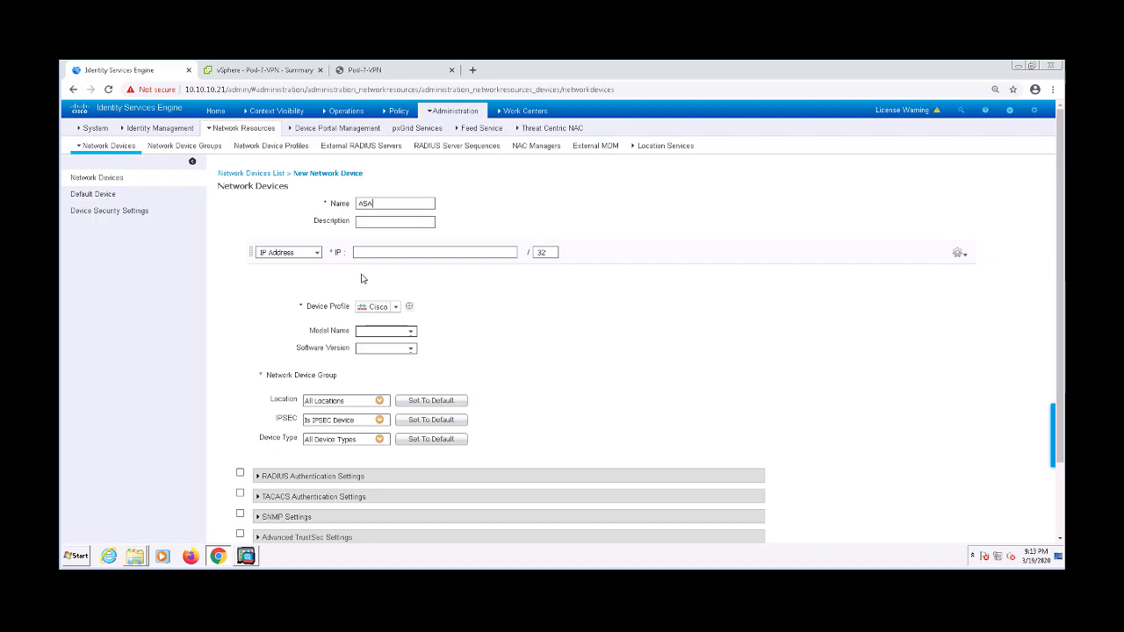
pyautogui.press('Tab')
pyautogui.press('Tab')
pyautogui.write('10.10.10.60')
# Set its device type to Firewalls, enable RADIUS with a shared secret, and submit
pyautogui.click(379, 401)
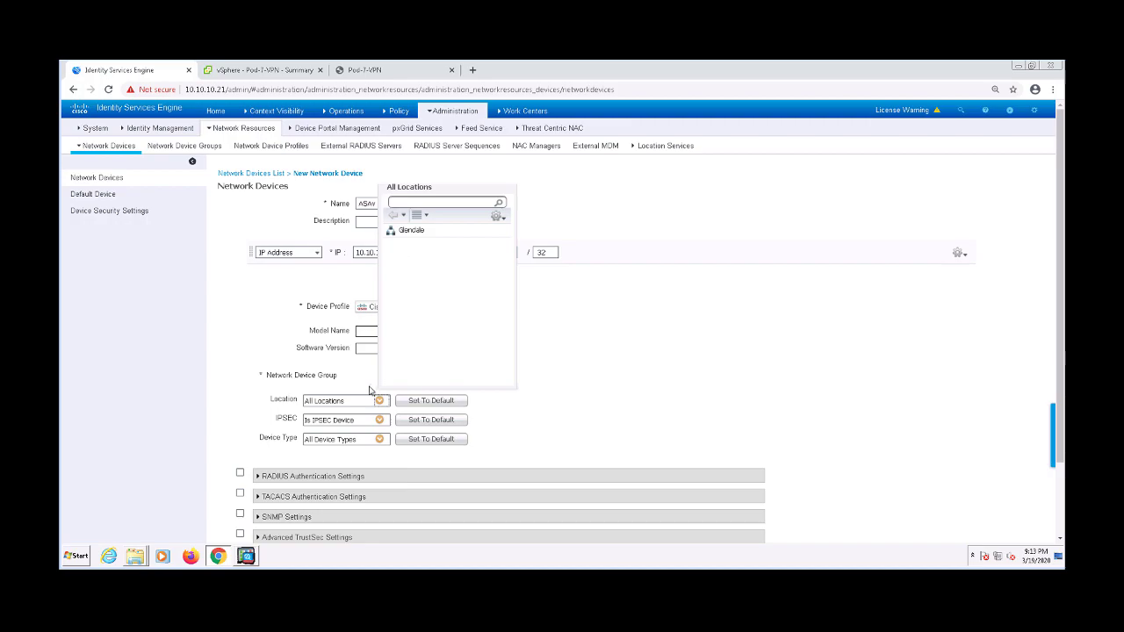
pyautogui.click(335, 397)
pyautogui.click(380, 439)
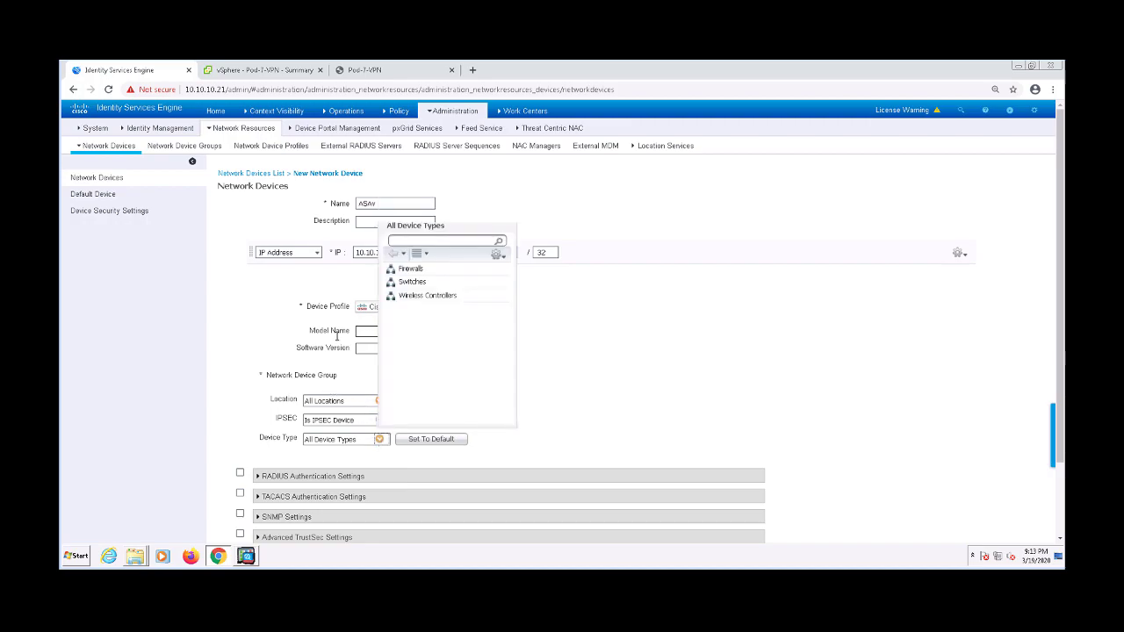
pyautogui.click(407, 269)
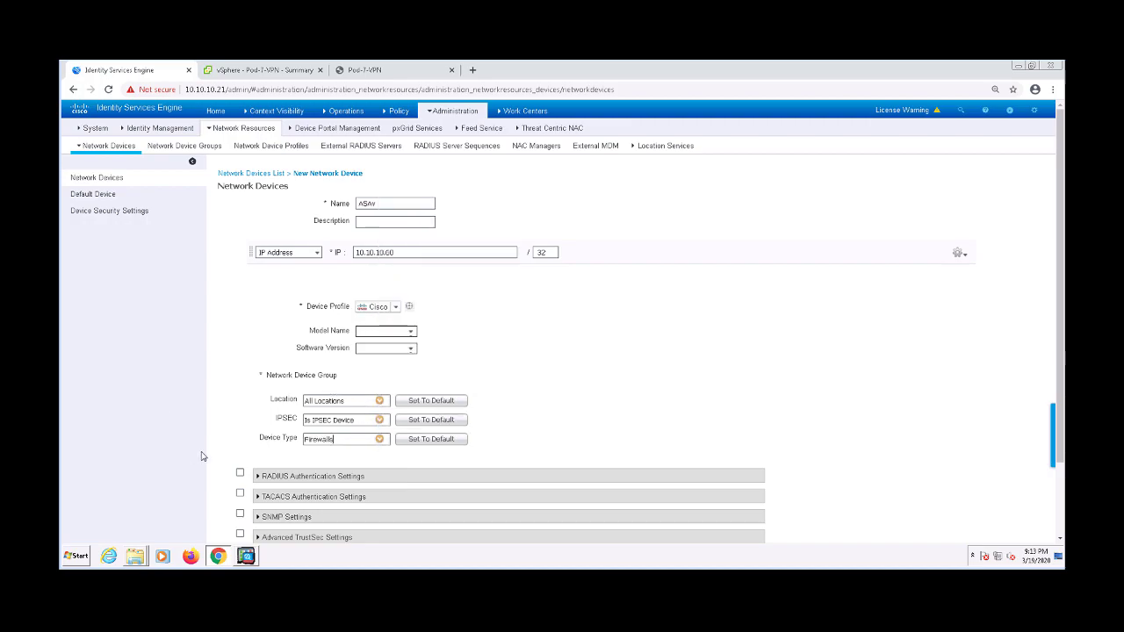
pyautogui.click(241, 475)
pyautogui.scroll(-2, 703, 413)
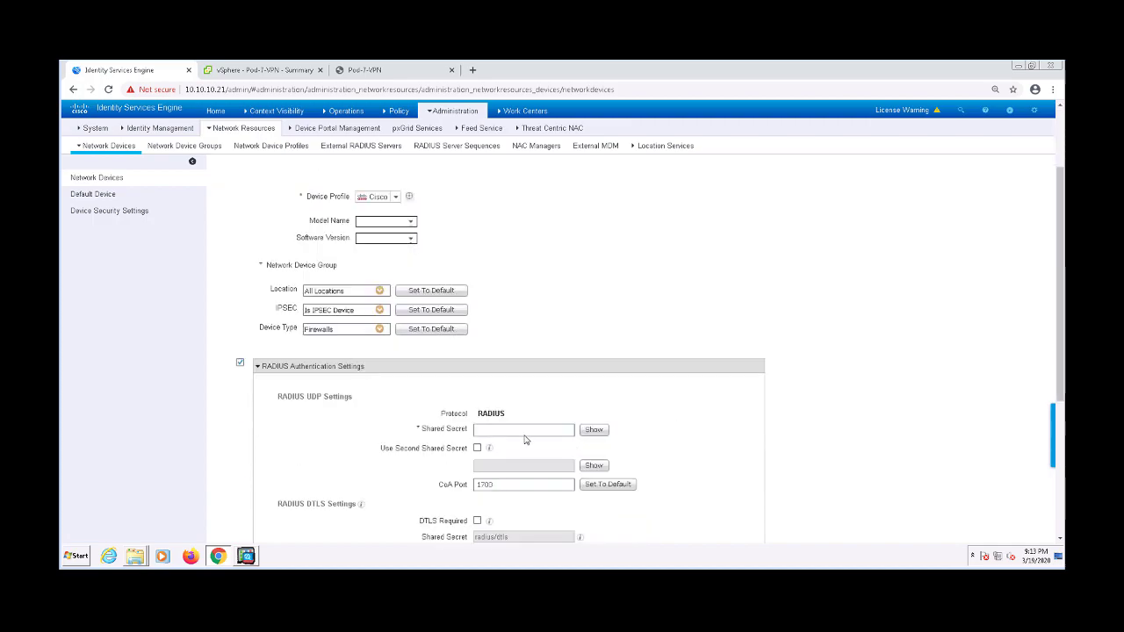
pyautogui.write('cisco')
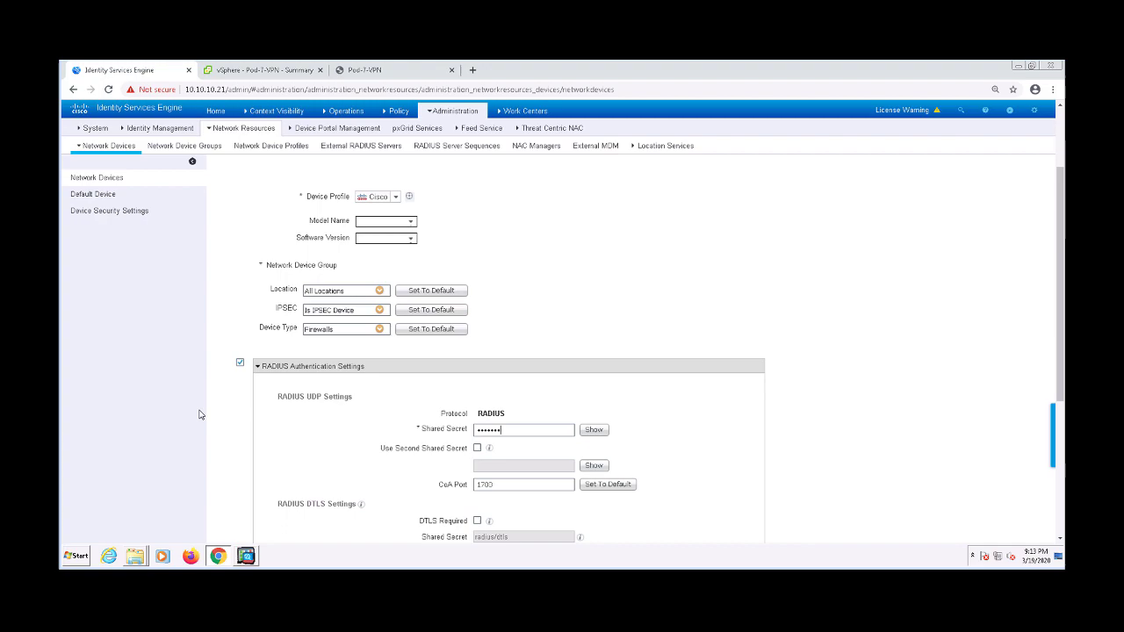
pyautogui.scroll(-3, 233, 406)
pyautogui.click(233, 538)
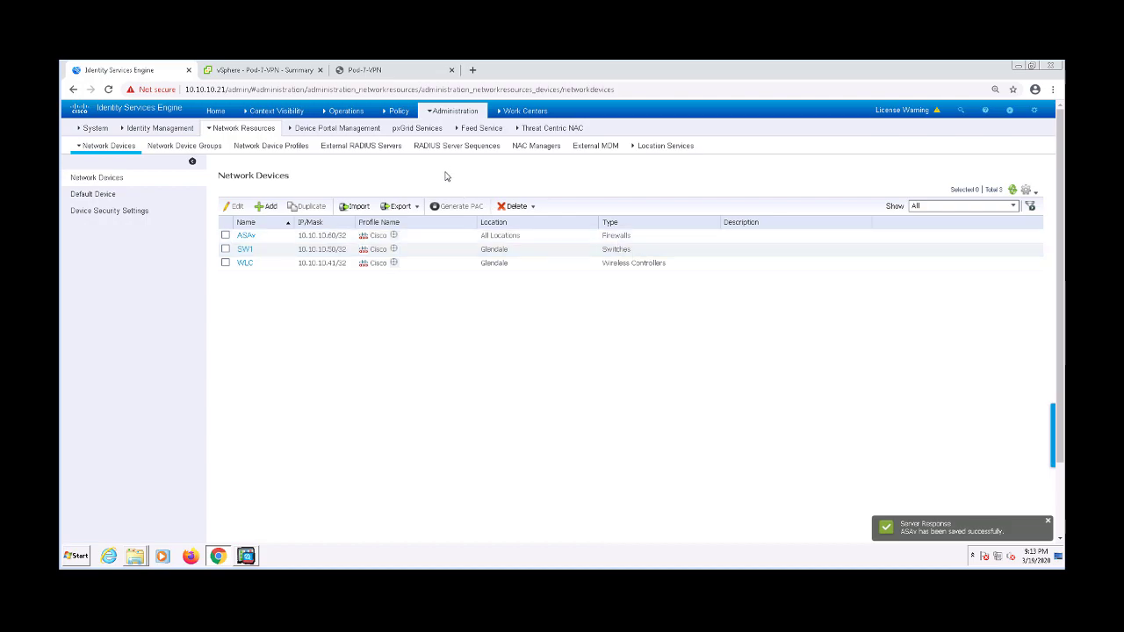
# Go to the Downloadable ACLs list under Policy Elements > Results > Authorization
pyautogui.moveTo(393, 111)
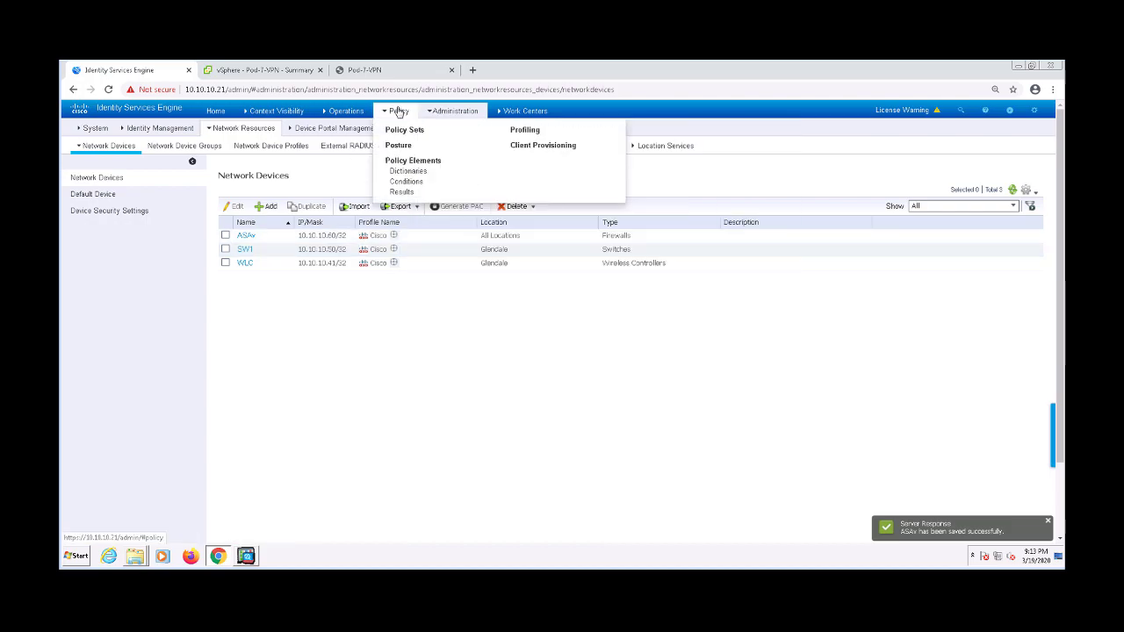
pyautogui.click(400, 193)
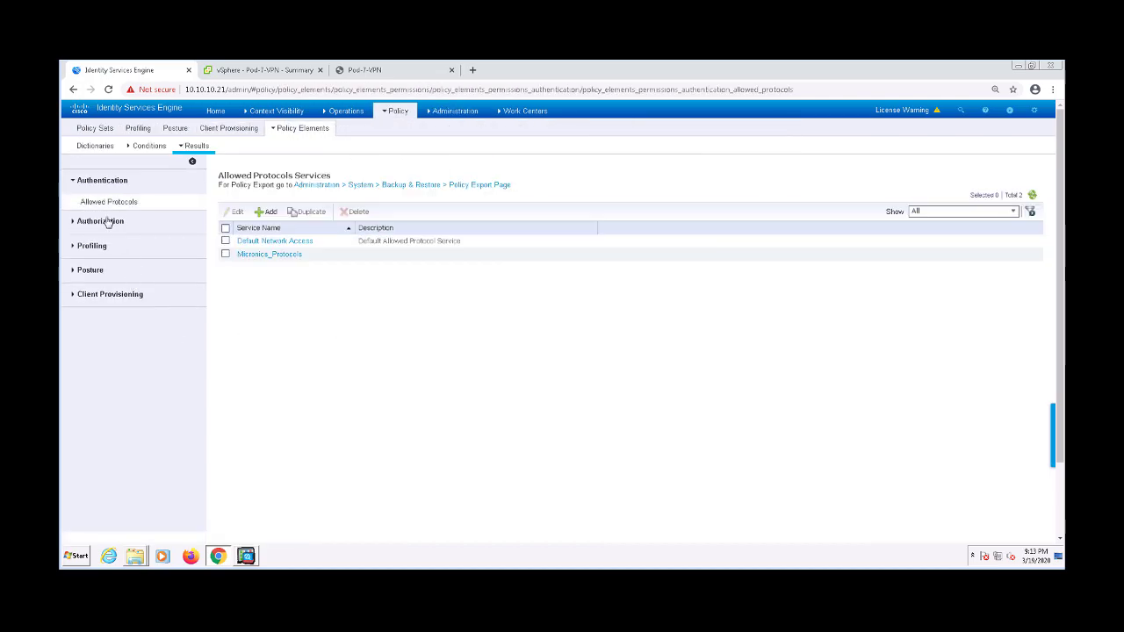
pyautogui.click(114, 221)
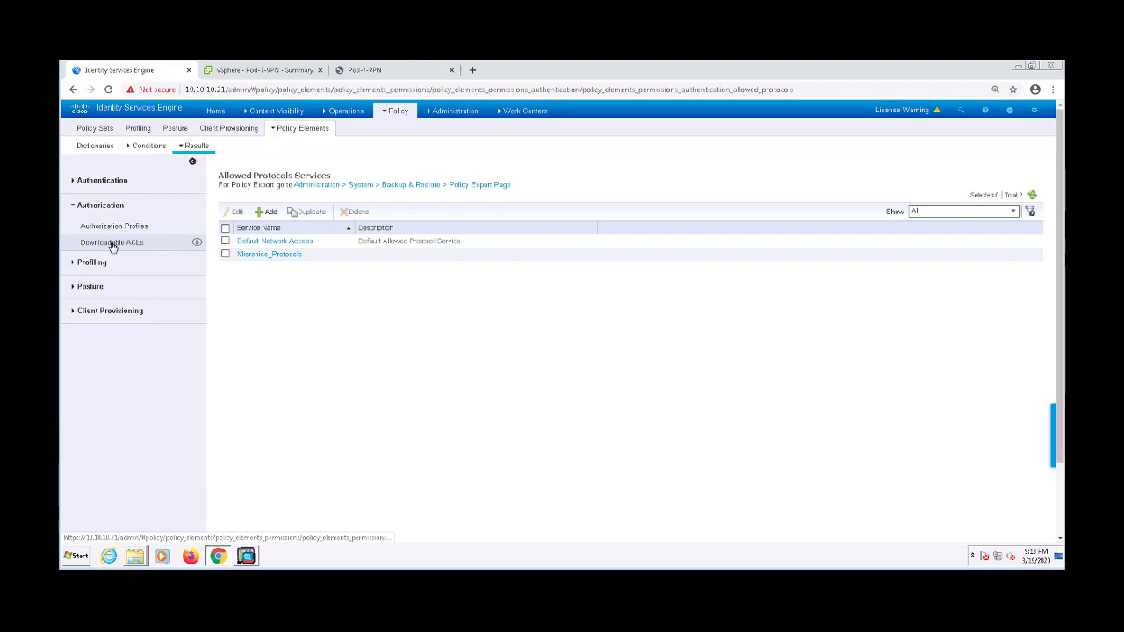
pyautogui.click(113, 245)
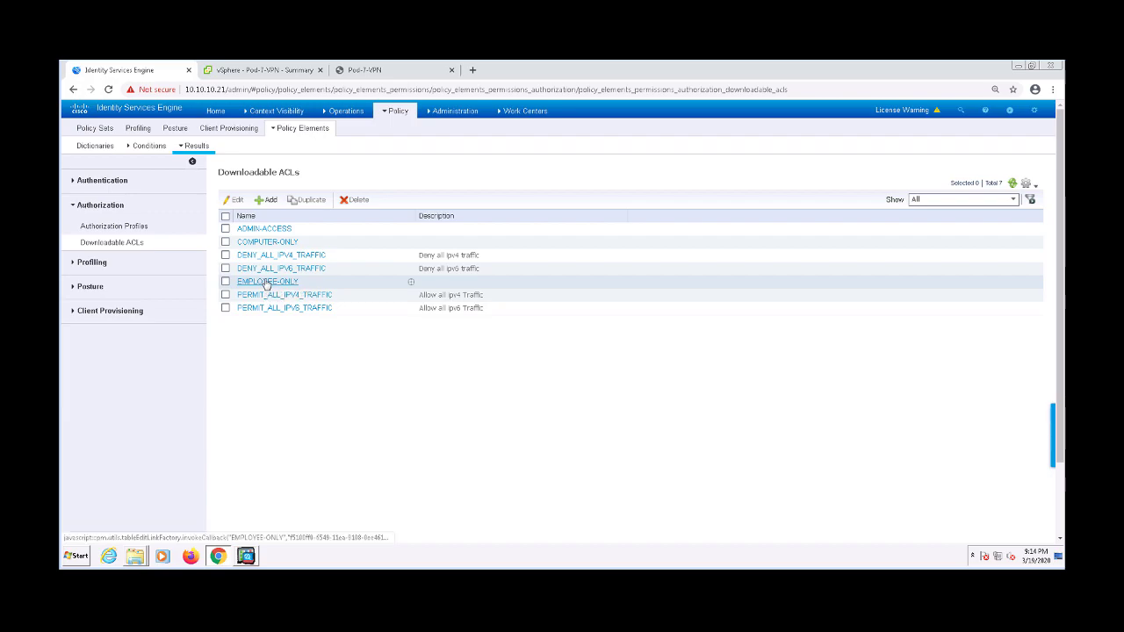
# Open EMPLOYEE-ONLY, check its DACL syntax, and save it
pyautogui.click(266, 282)
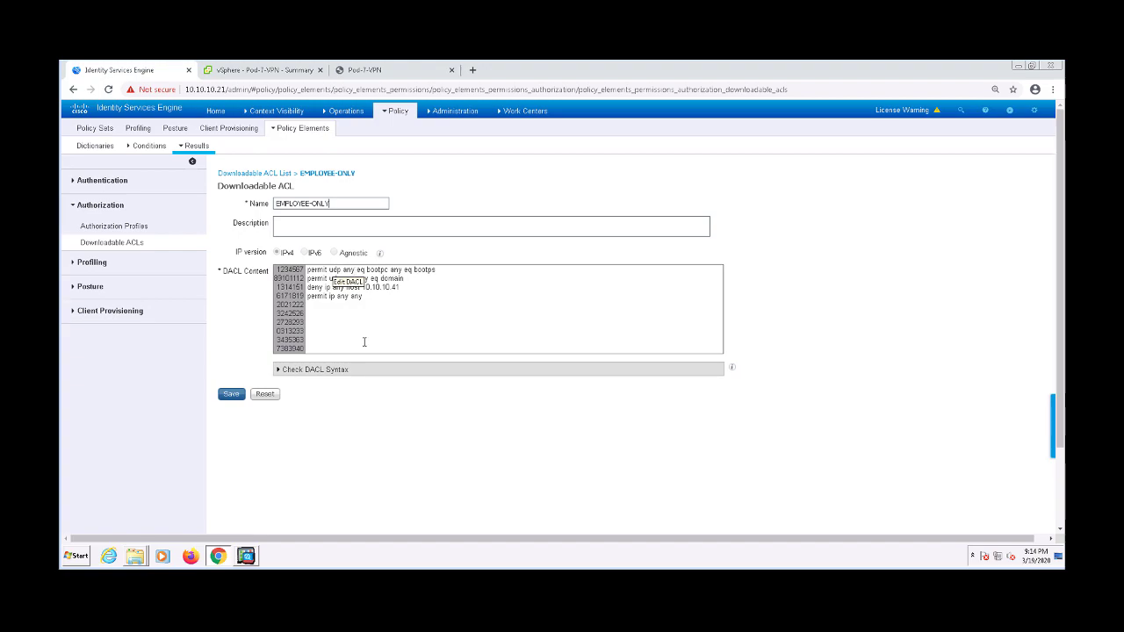
pyautogui.click(290, 370)
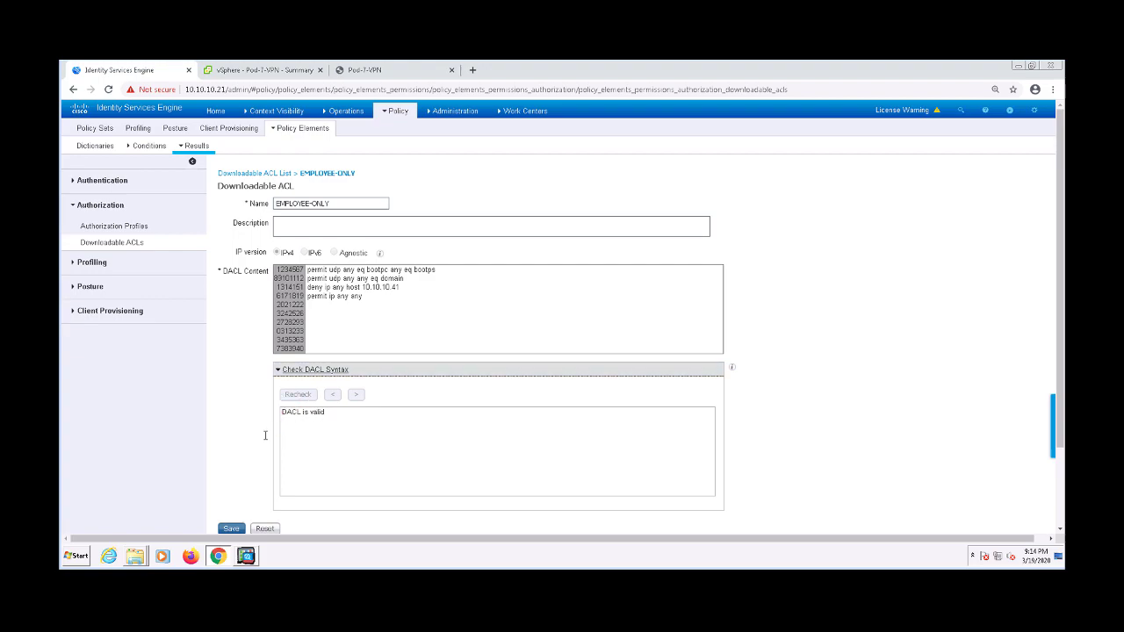
pyautogui.click(230, 529)
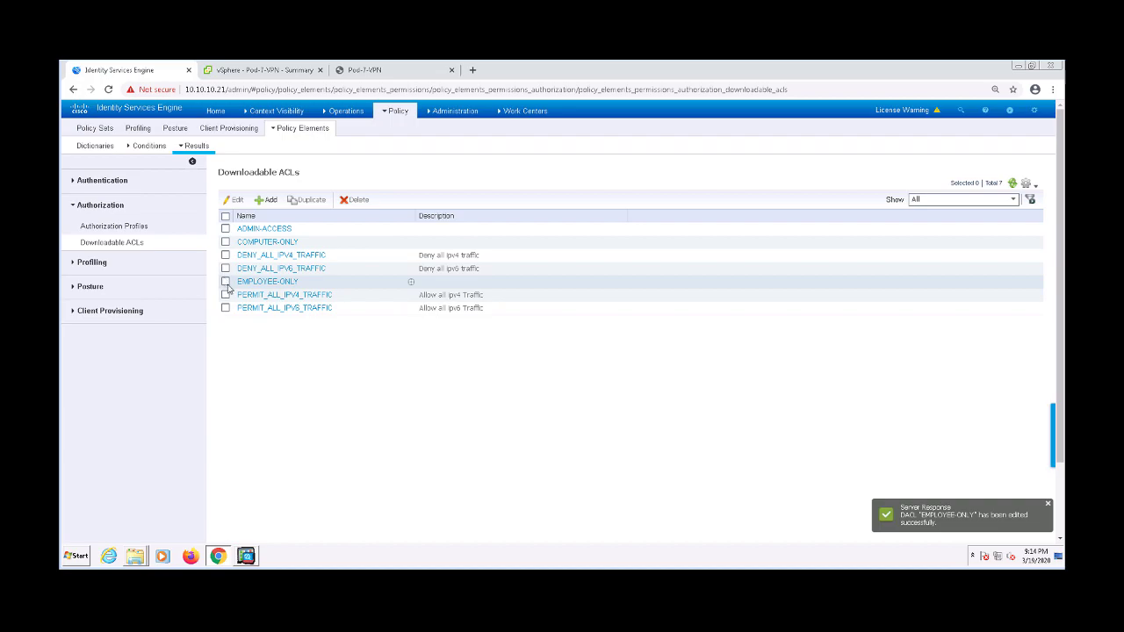
# Duplicate the EMPLOYEE-ONLY ACL as a new downloadable ACL named DOMAIN-USERS
pyautogui.click(225, 281)
pyautogui.click(310, 202)
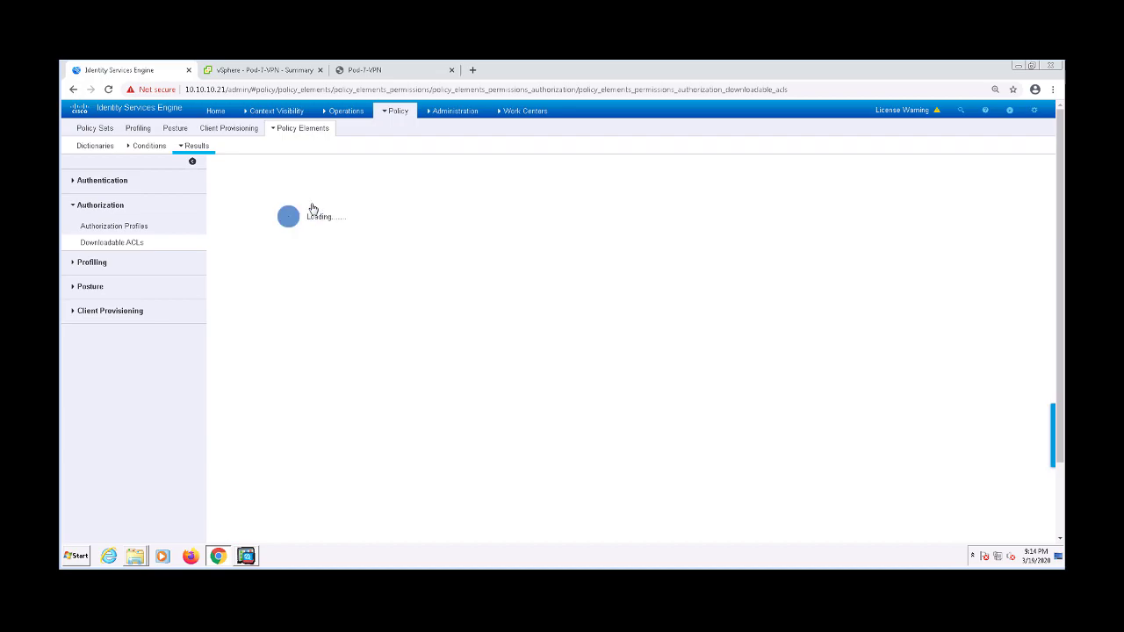
pyautogui.moveTo(350, 202); pyautogui.dragTo(248, 211)
pyautogui.press('BackSpace')
pyautogui.write('DOMAIN')
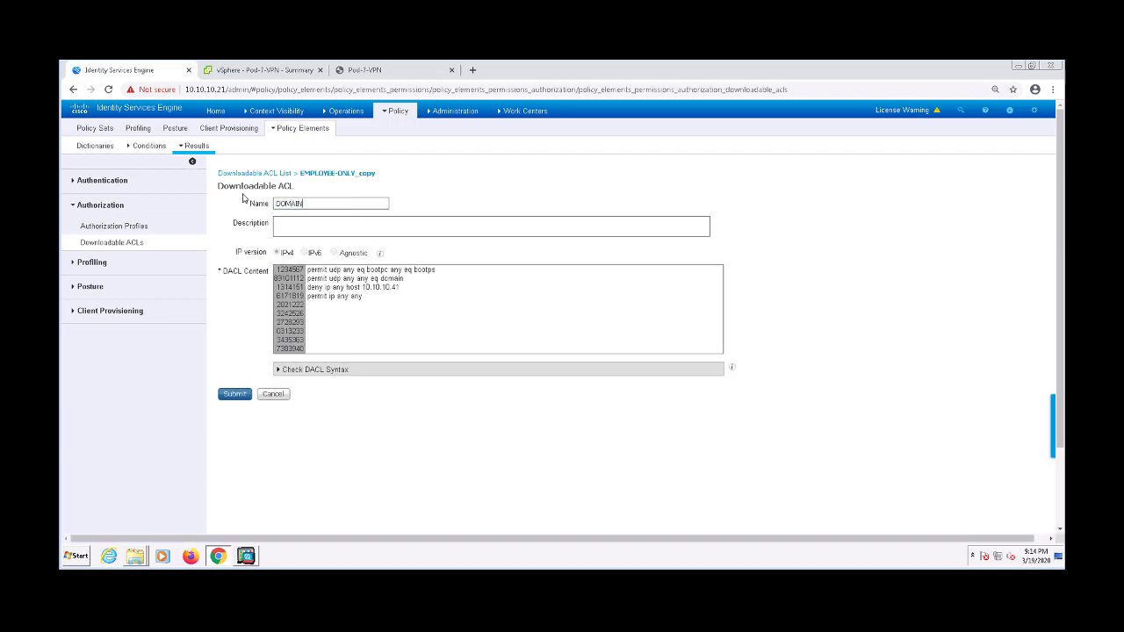
pyautogui.write('-USERS')
pyautogui.click(233, 395)
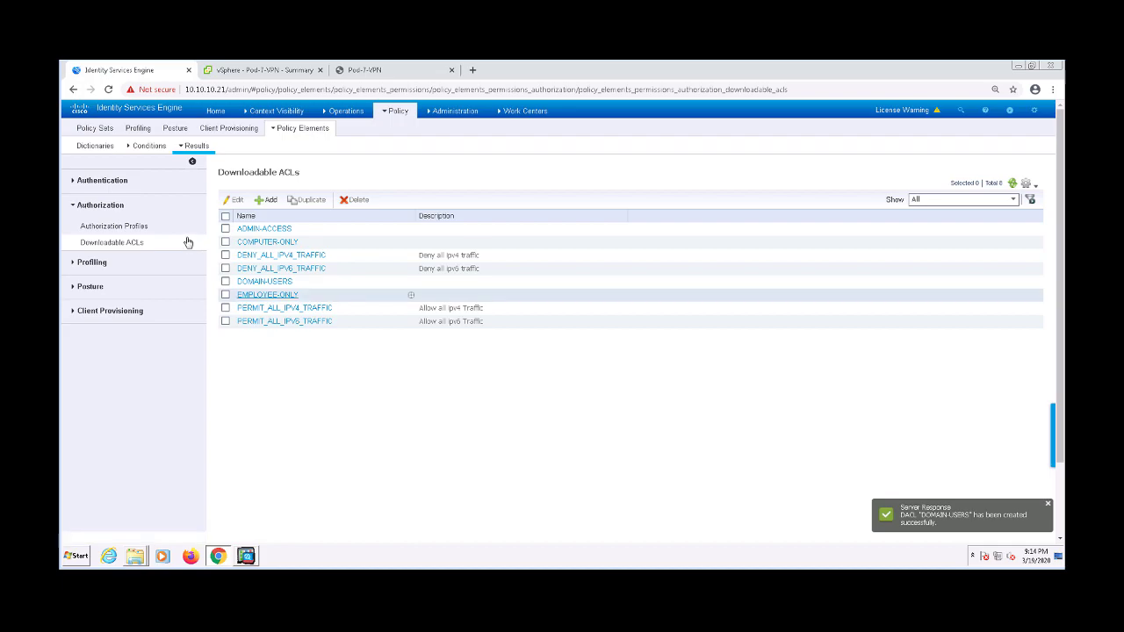
pyautogui.click(188, 243)
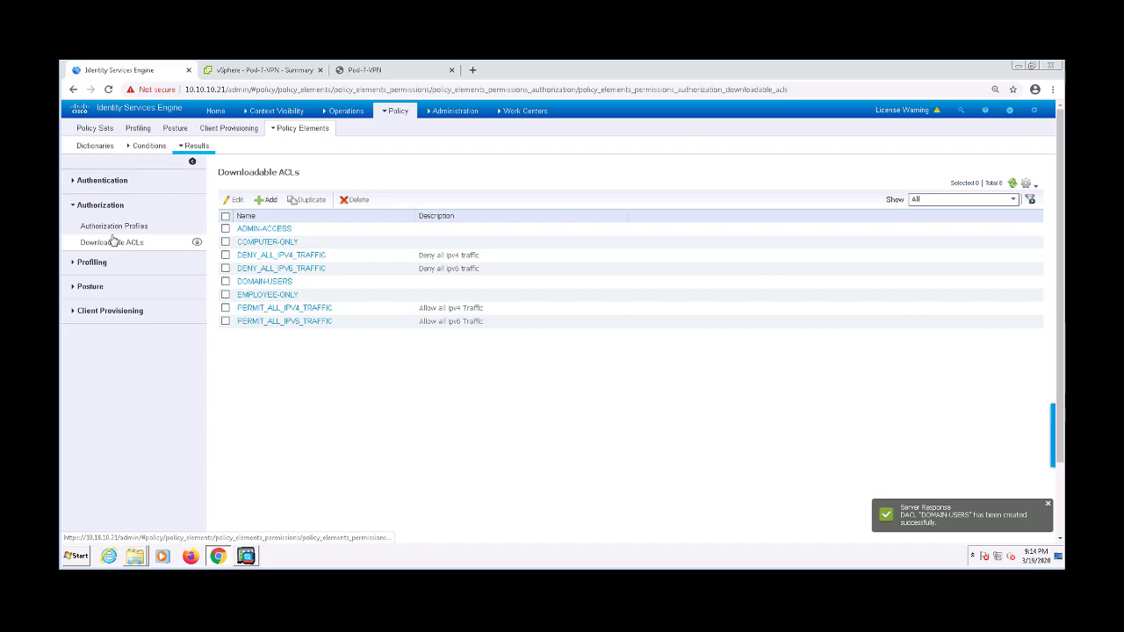
# Start a VPN-USERS authorization profile using the DOMAIN-USERS downloadable ACL
pyautogui.click(111, 228)
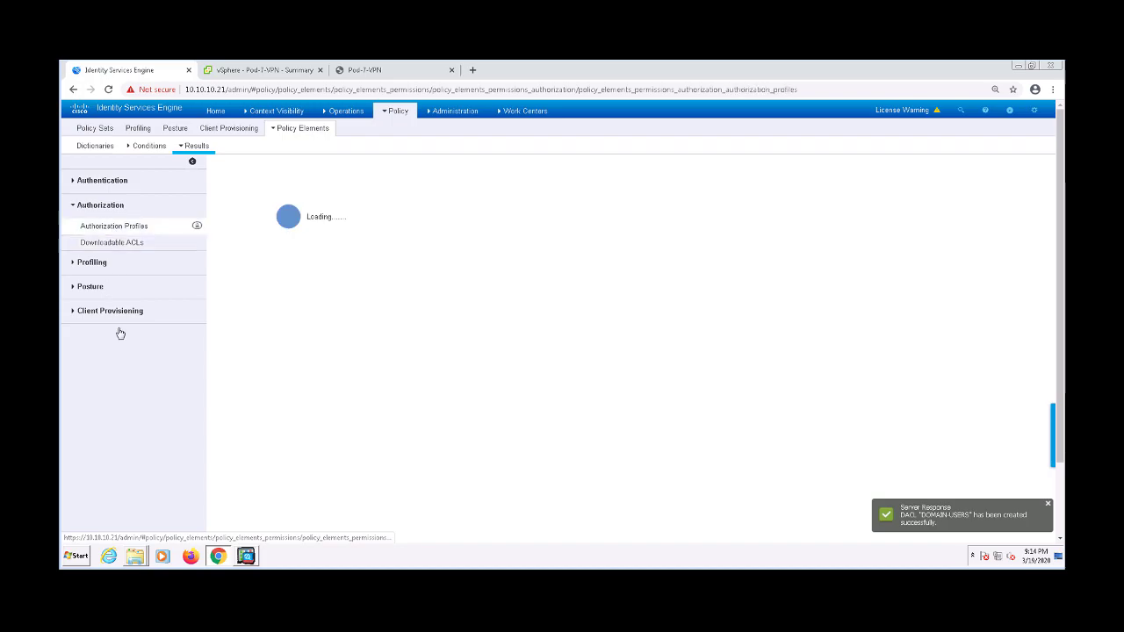
pyautogui.click(277, 220)
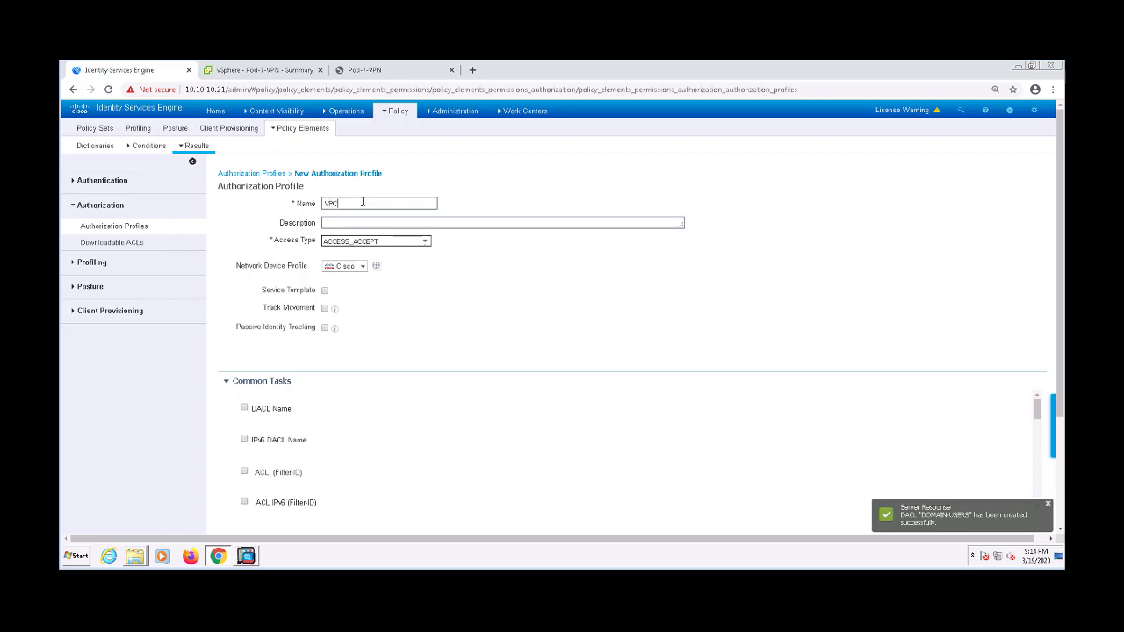
pyautogui.write('VPN-USERS')
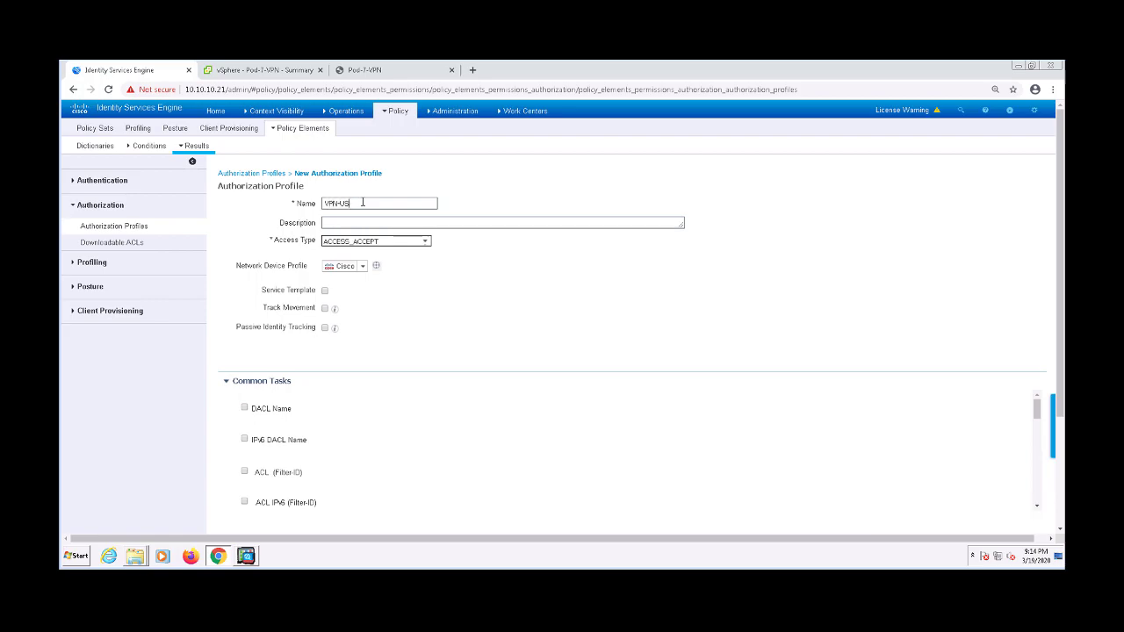
pyautogui.click(245, 408)
pyautogui.click(491, 409)
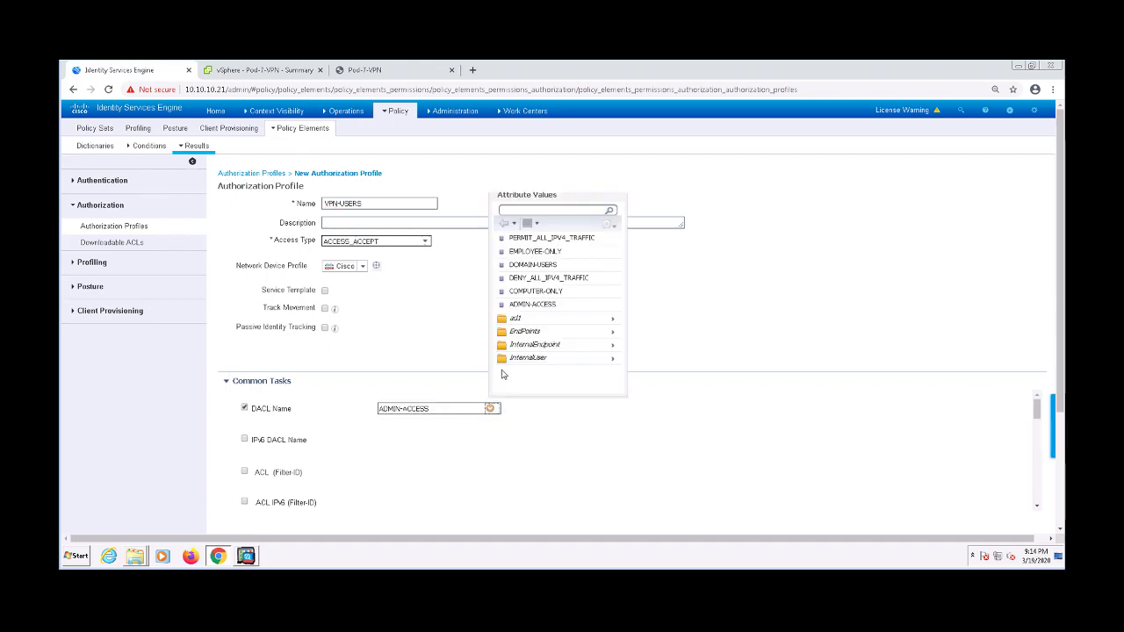
pyautogui.click(533, 265)
# Review the profile's attribute details and submit the VPN-USERS profile
pyautogui.scroll(-3, 205, 461)
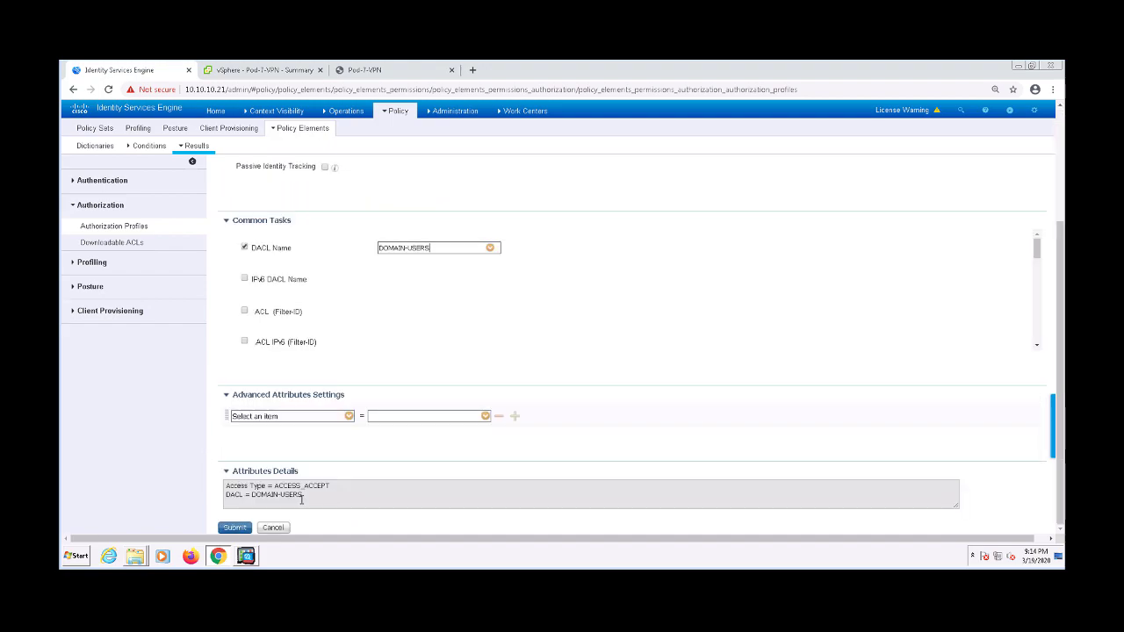
pyautogui.moveTo(301, 498); pyautogui.dragTo(225, 483)
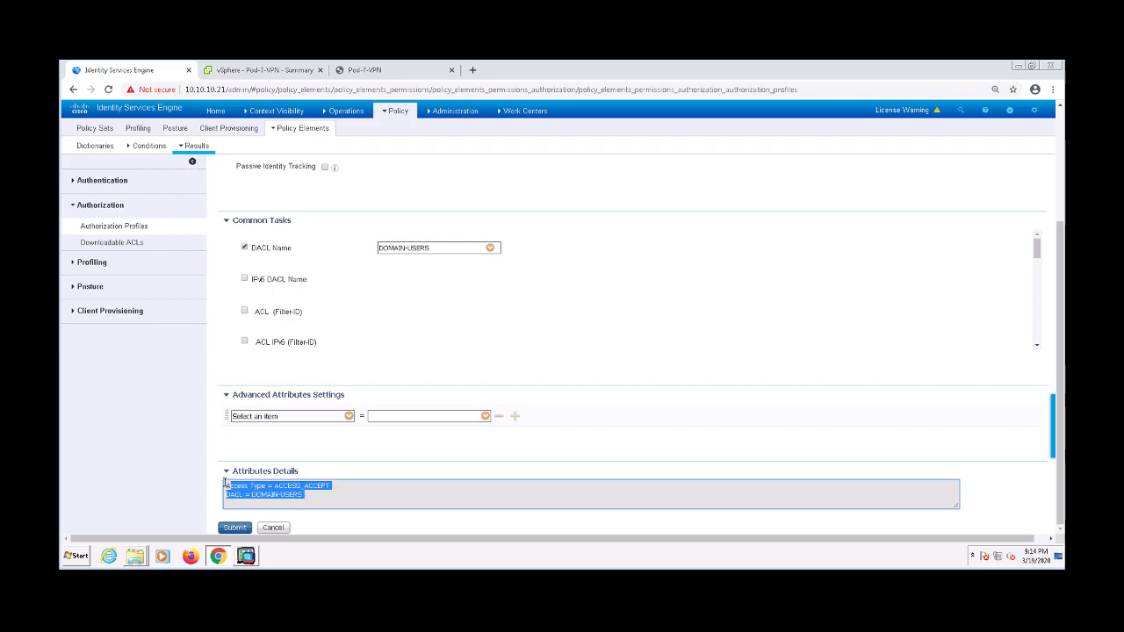
pyautogui.click(232, 530)
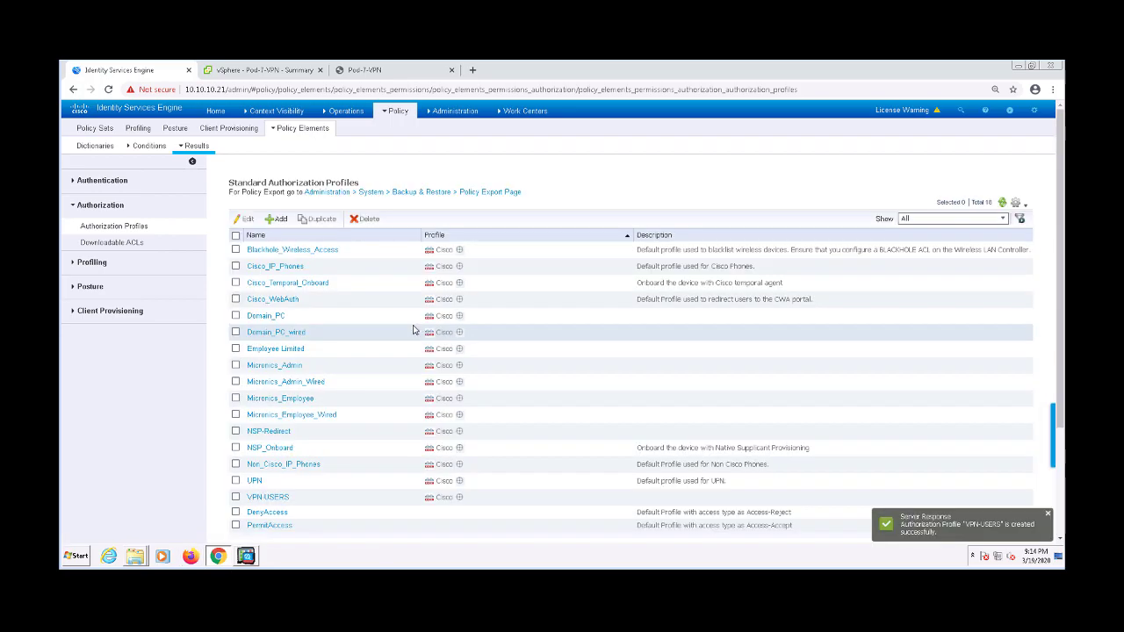
pyautogui.moveTo(345, 112)
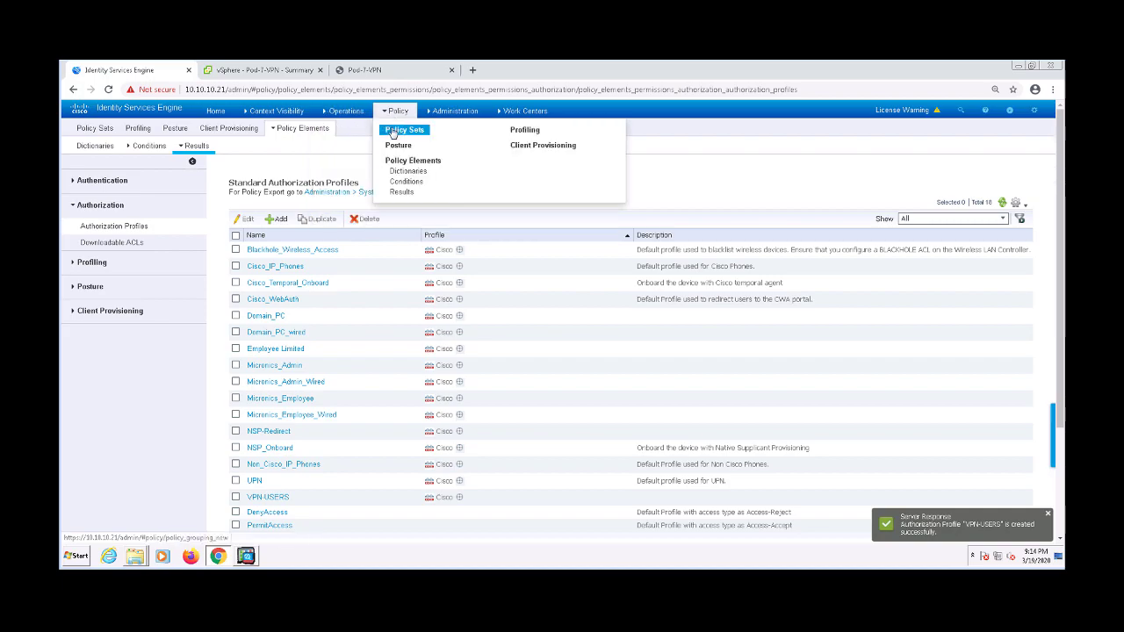
# Insert a new policy set above Wireless_Dot1x and name it Acme-VPN
pyautogui.click(392, 131)
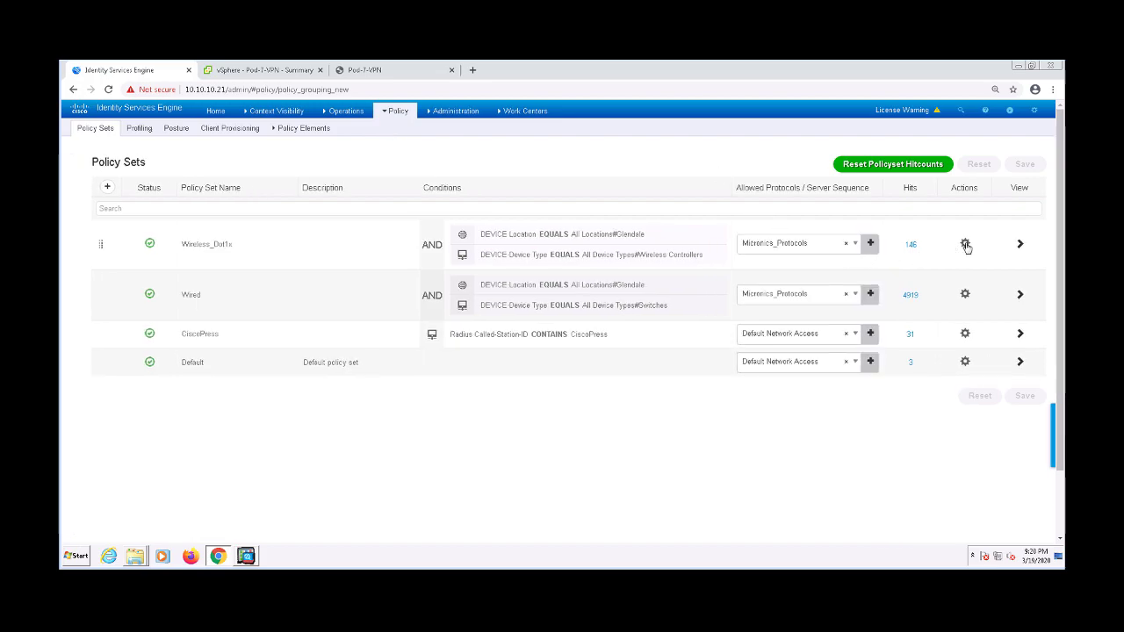
pyautogui.click(965, 244)
pyautogui.click(944, 267)
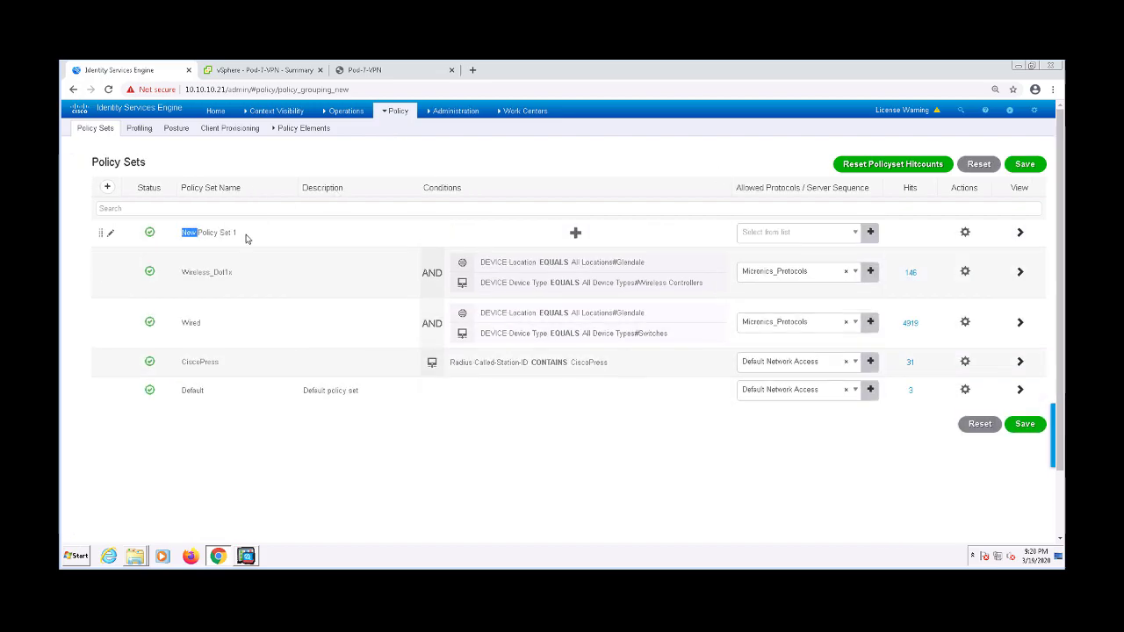
pyautogui.tripleClick(225, 235)
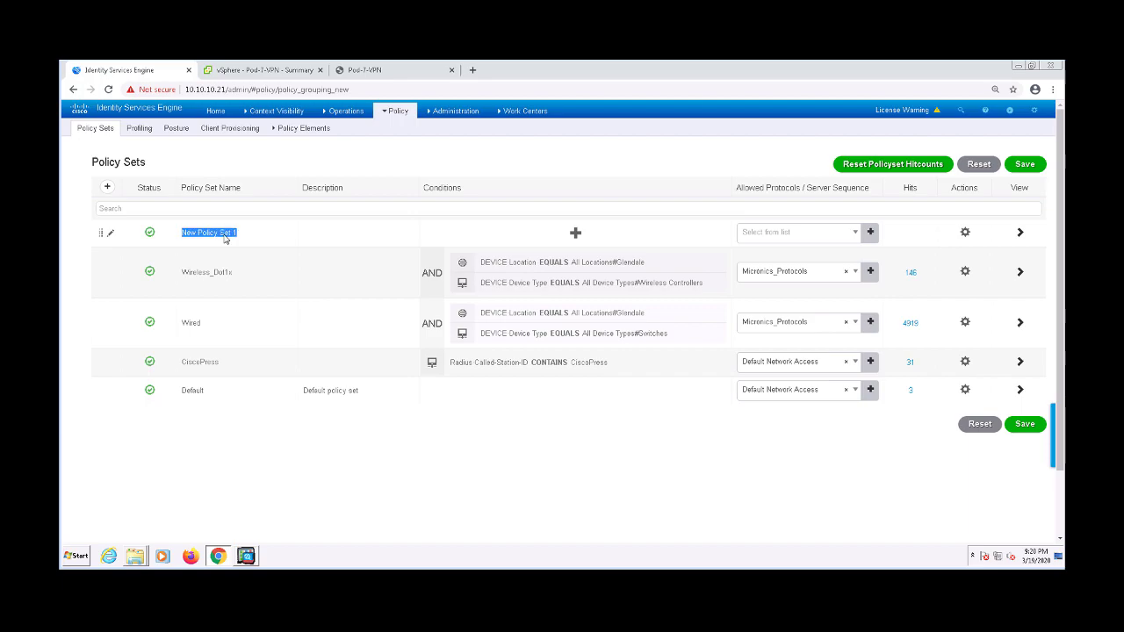
pyautogui.write('Acme-VPN')
# Give Acme-VPN the condition DEVICE Device Type EQUALS All Device Types#Firewalls
pyautogui.click(575, 233)
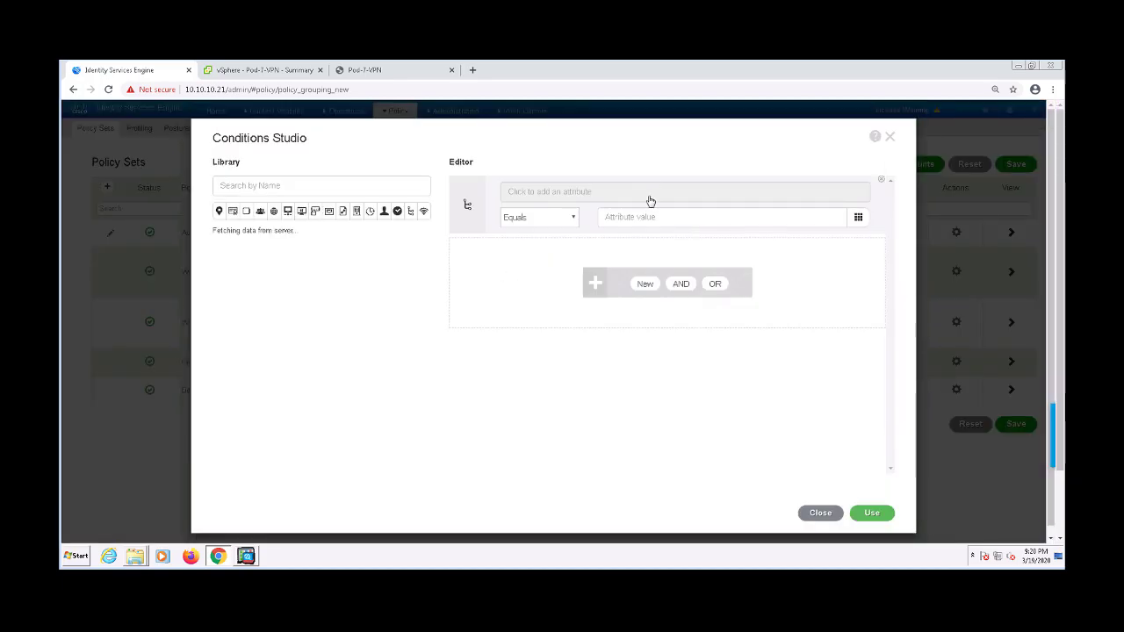
pyautogui.click(650, 202)
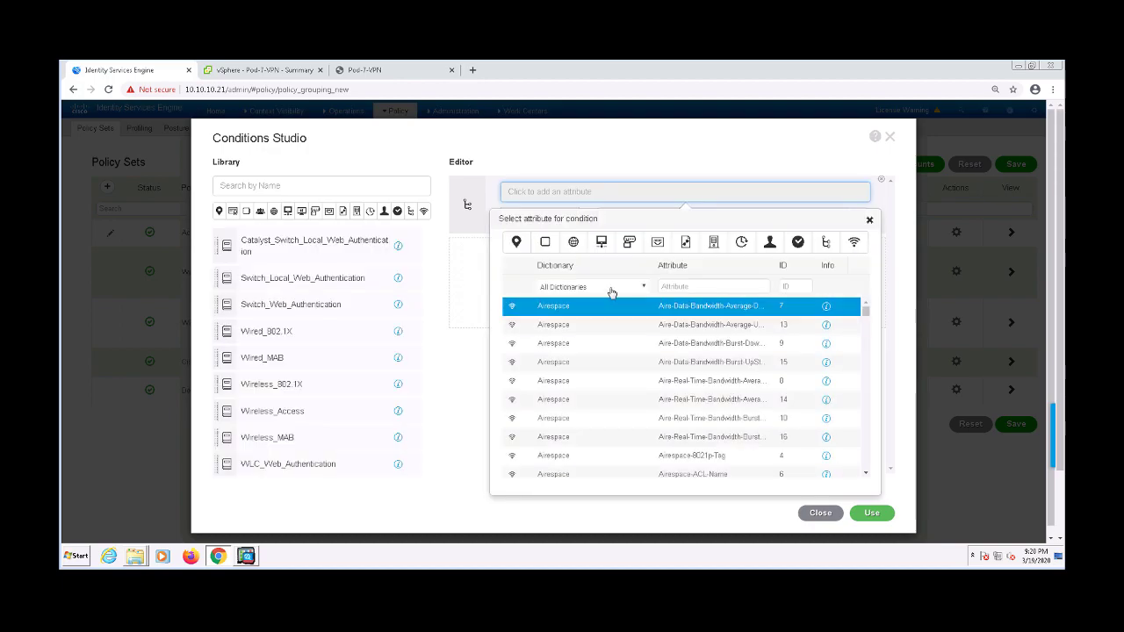
pyautogui.click(609, 288)
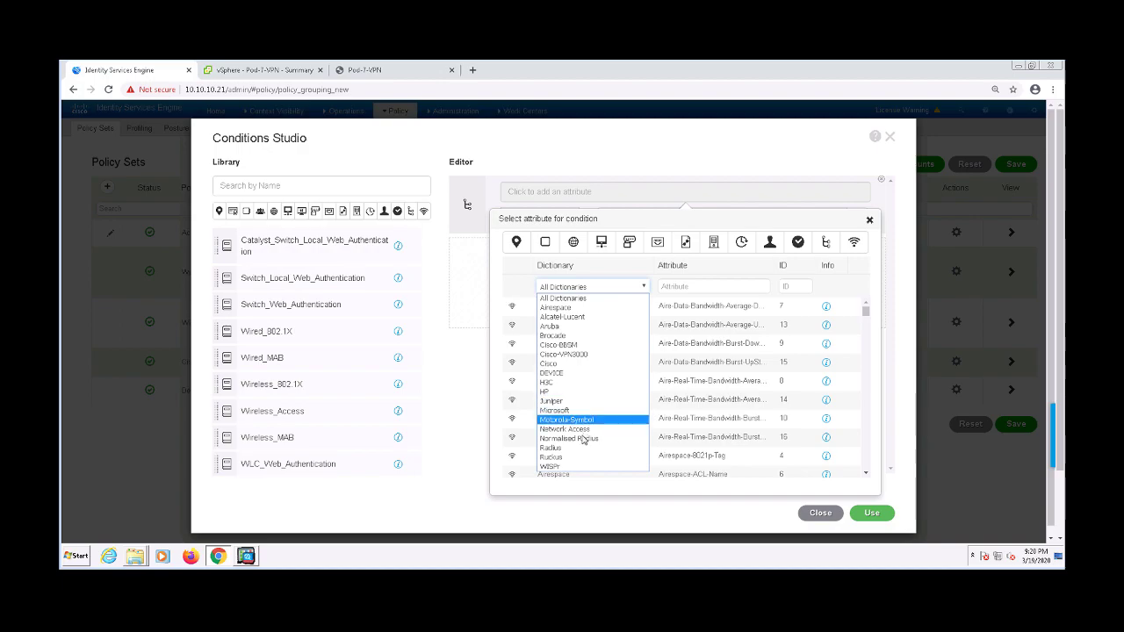
pyautogui.click(577, 374)
pyautogui.click(673, 308)
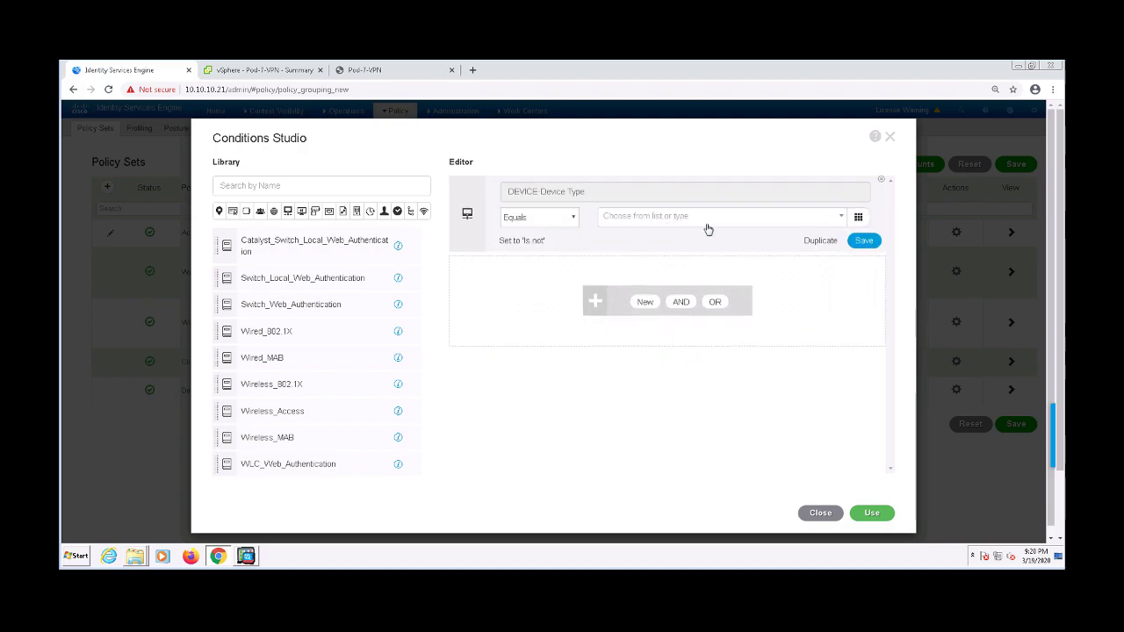
pyautogui.click(708, 229)
pyautogui.click(683, 279)
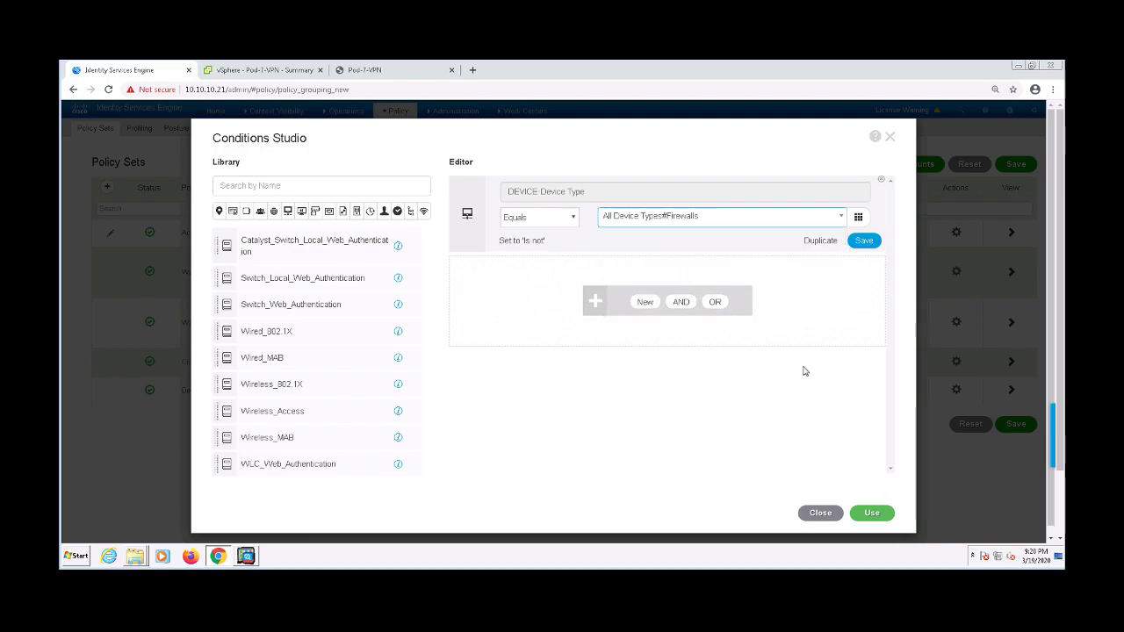
pyautogui.click(865, 516)
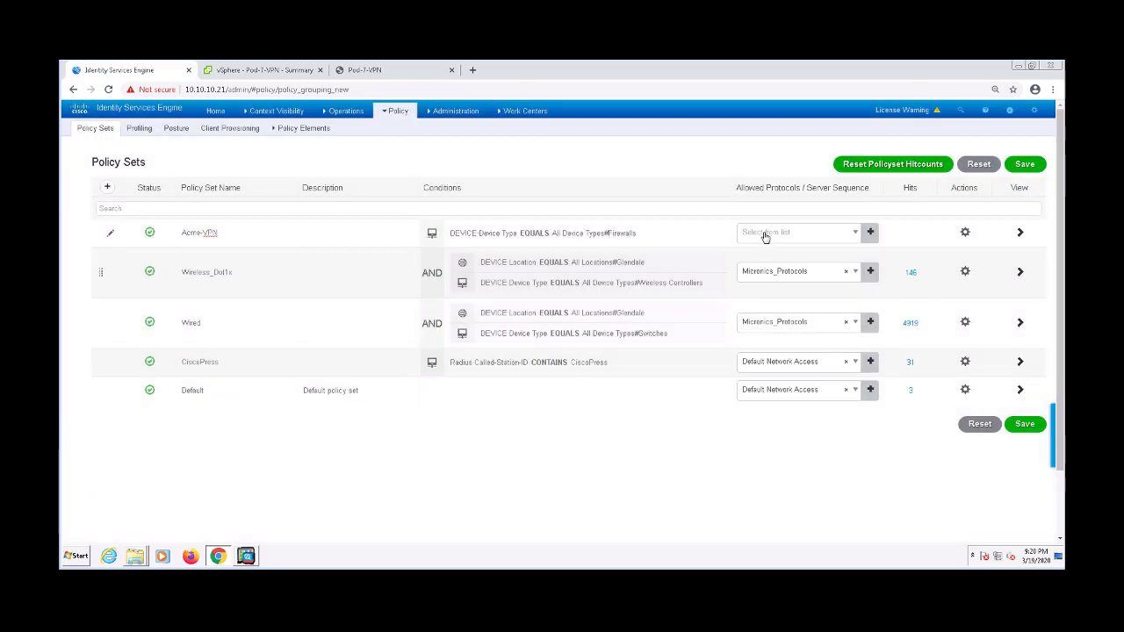
pyautogui.click(764, 233)
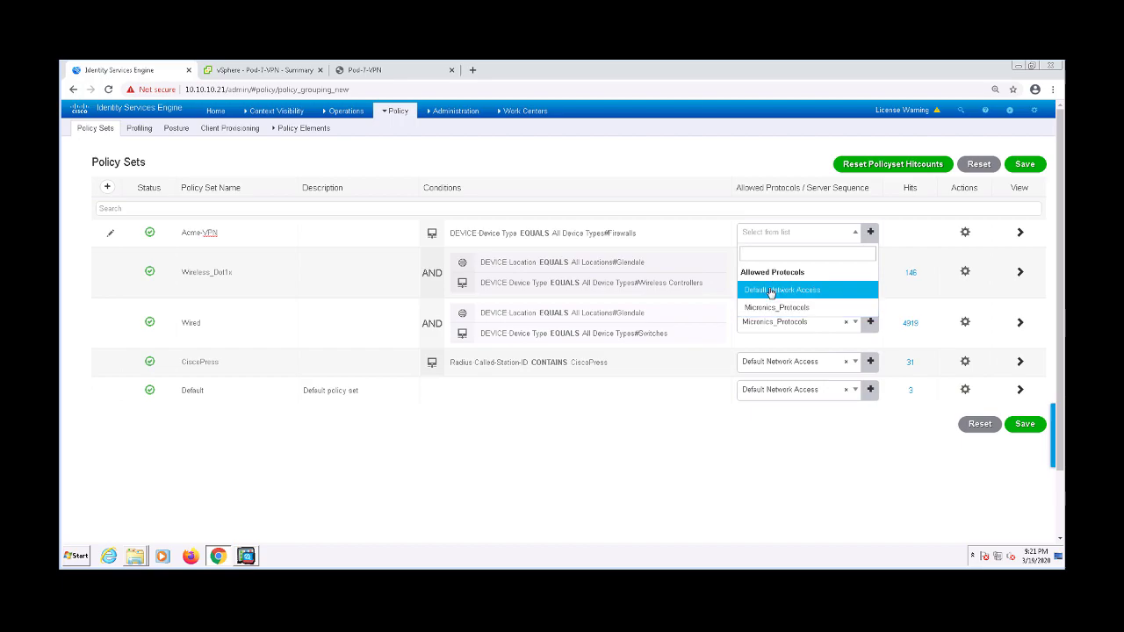
# Set Acme-VPN's allowed protocols to Default Network Access and save the policy sets
pyautogui.click(771, 292)
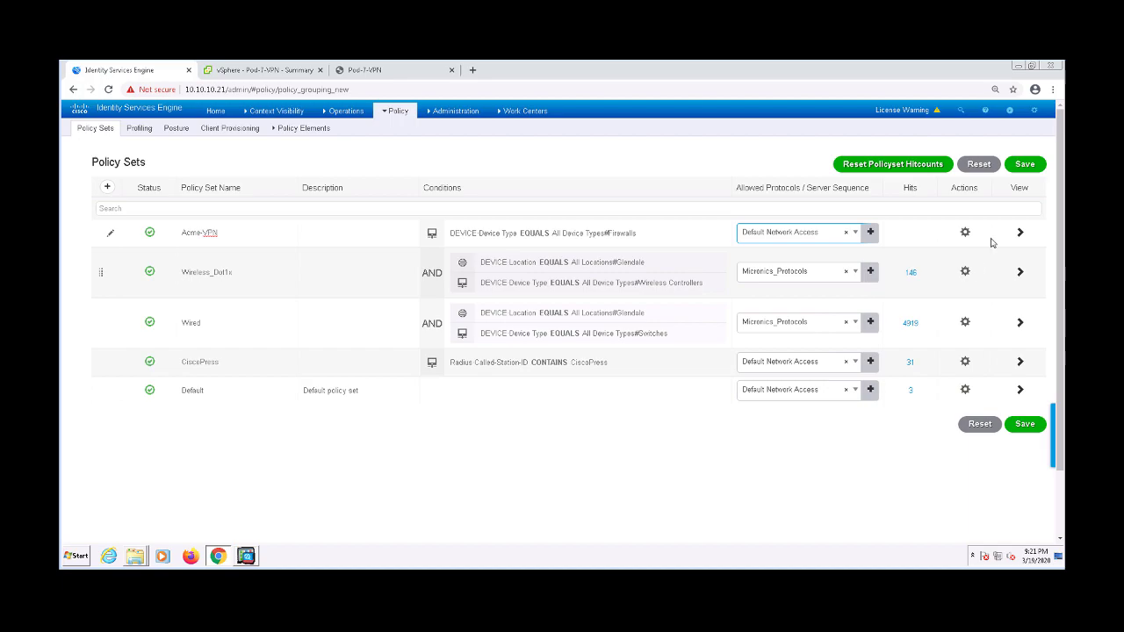
pyautogui.click(1028, 166)
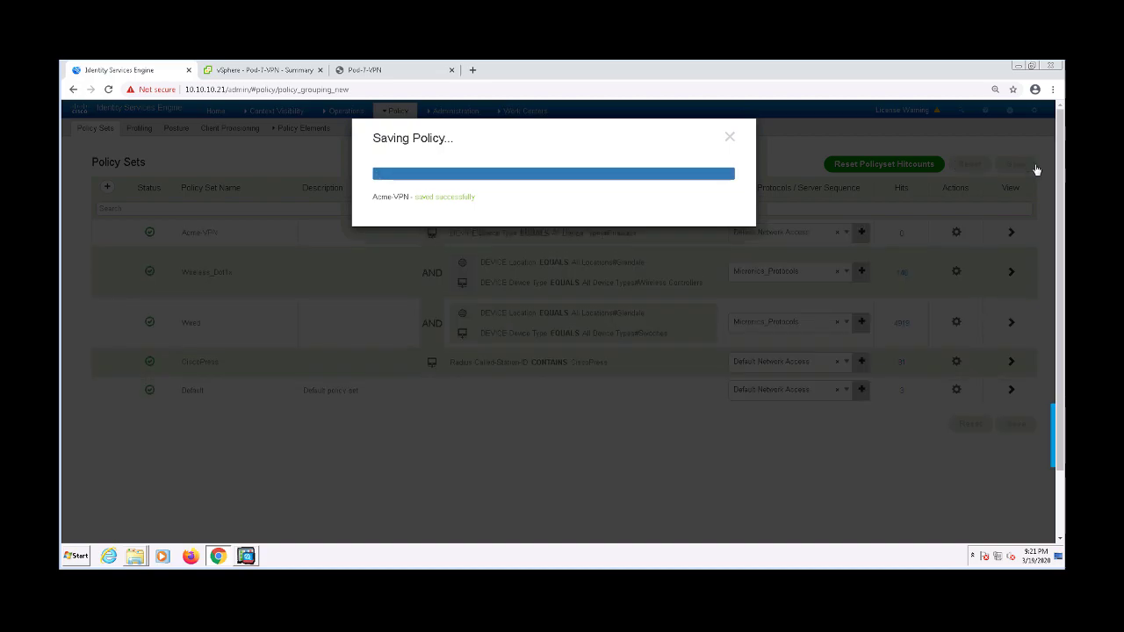
pyautogui.click(730, 137)
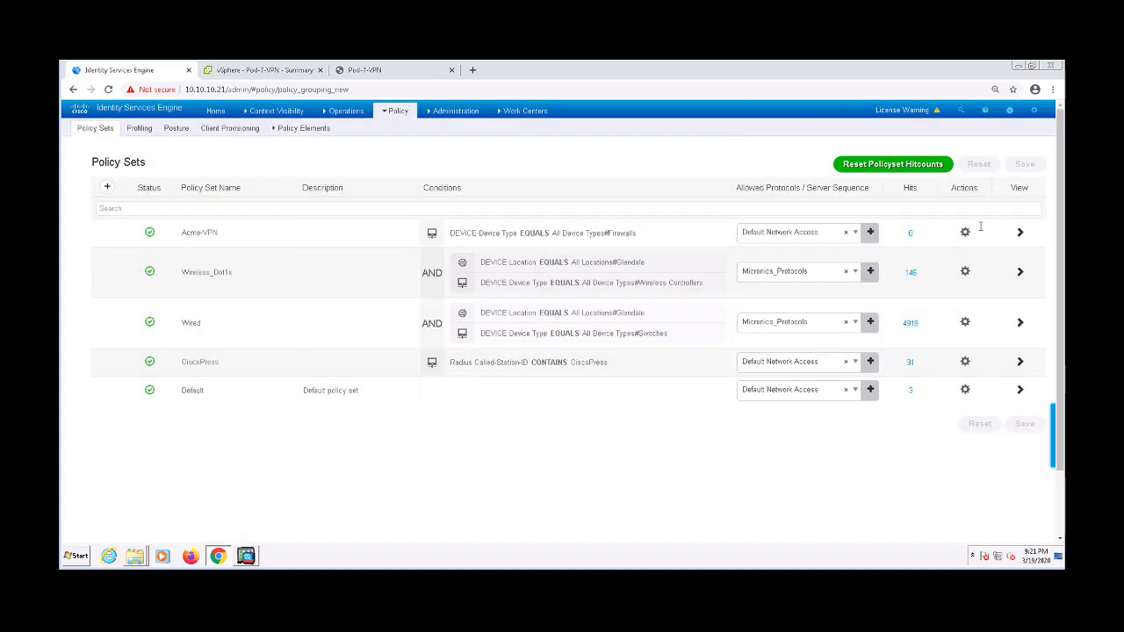
# Open Acme-VPN's details and review the Default authentication rule's identity stores
pyautogui.click(1020, 234)
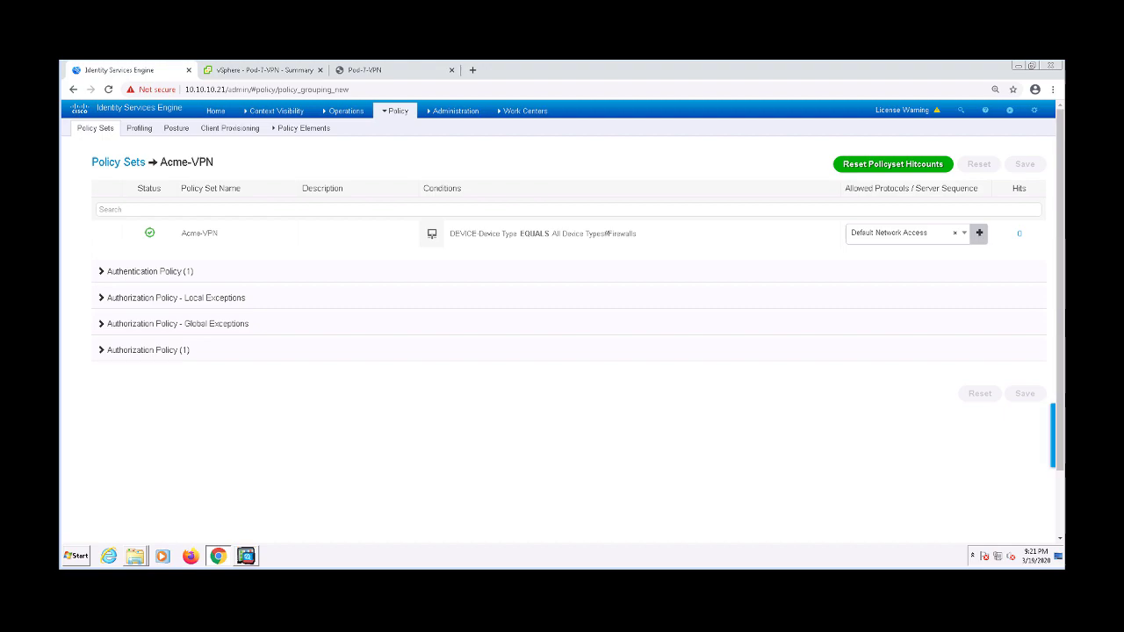
pyautogui.click(176, 275)
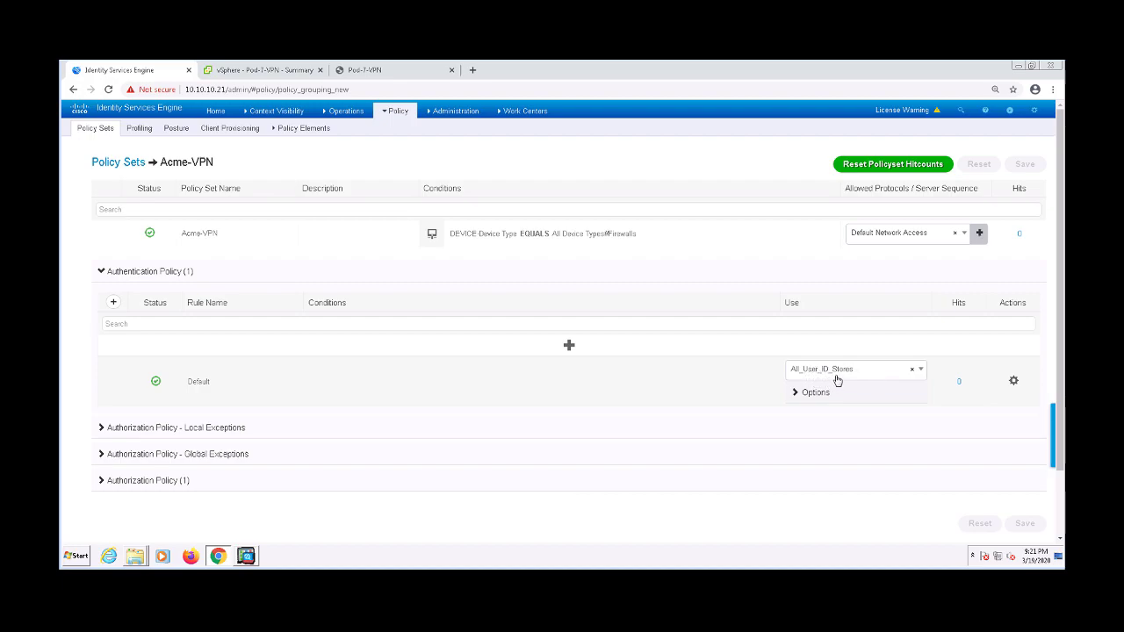
pyautogui.click(836, 380)
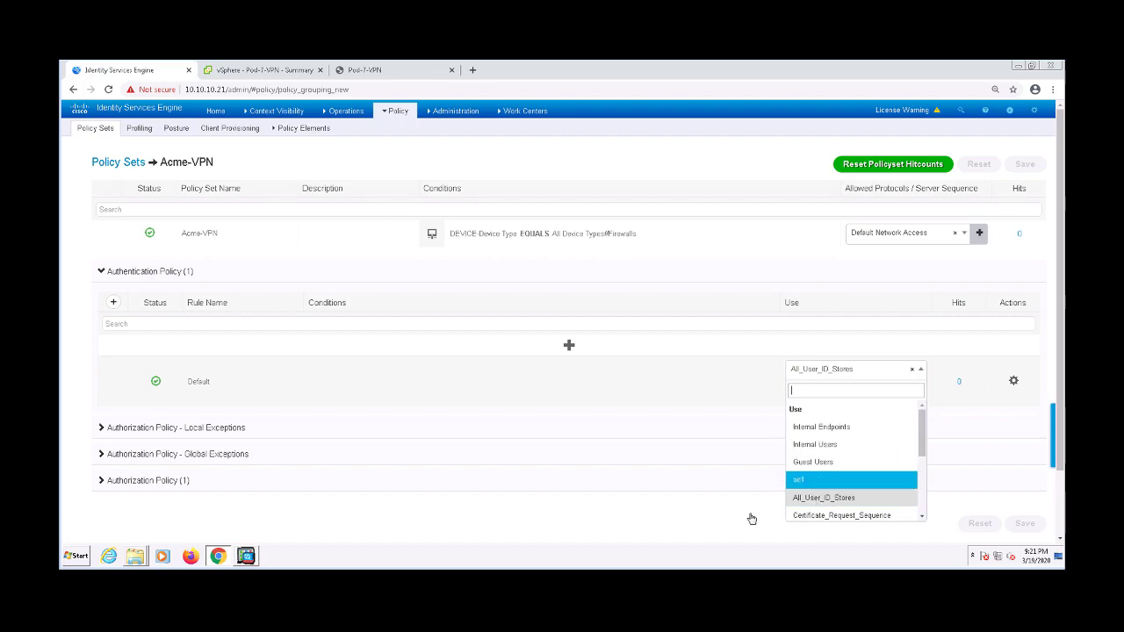
pyautogui.click(602, 530)
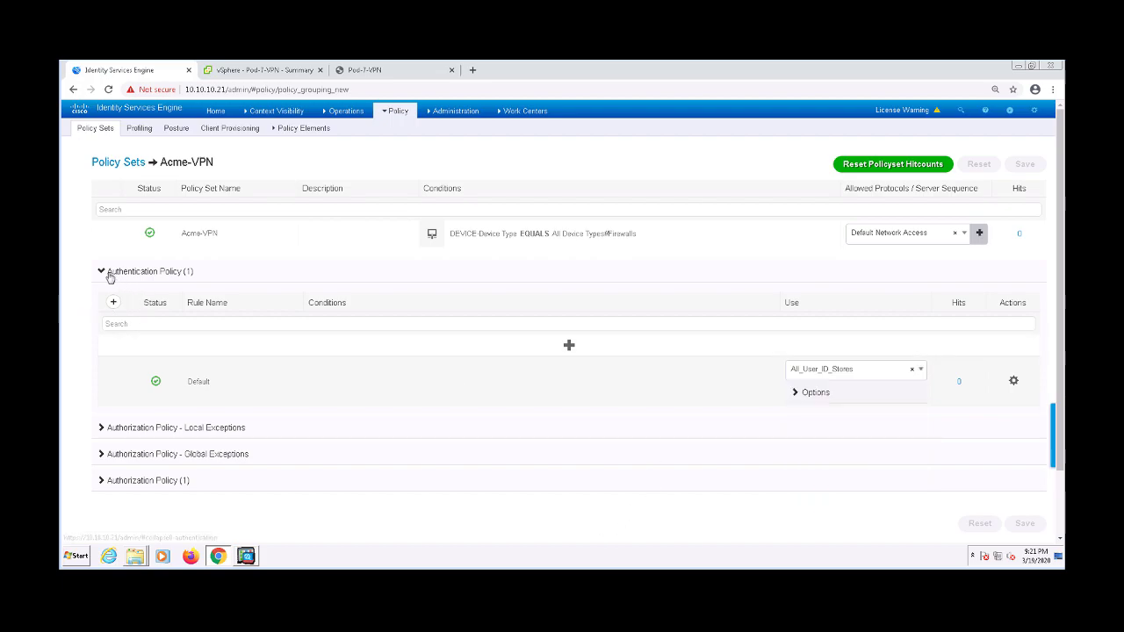
pyautogui.click(113, 276)
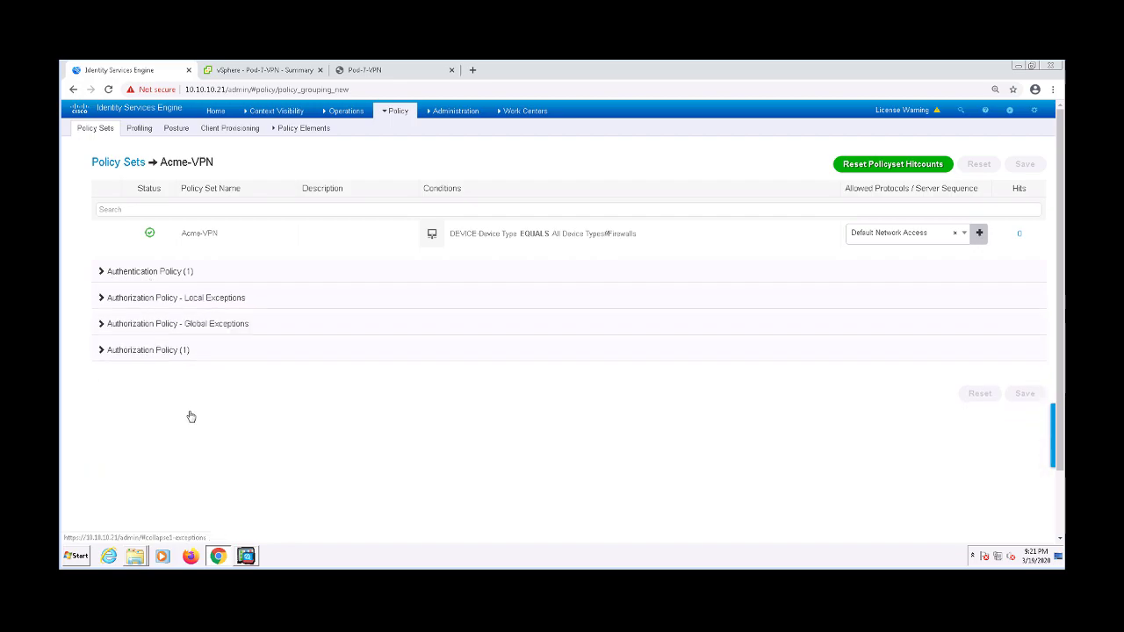
# Add a new authorization rule above Default and name it Domain User VPN
pyautogui.click(175, 355)
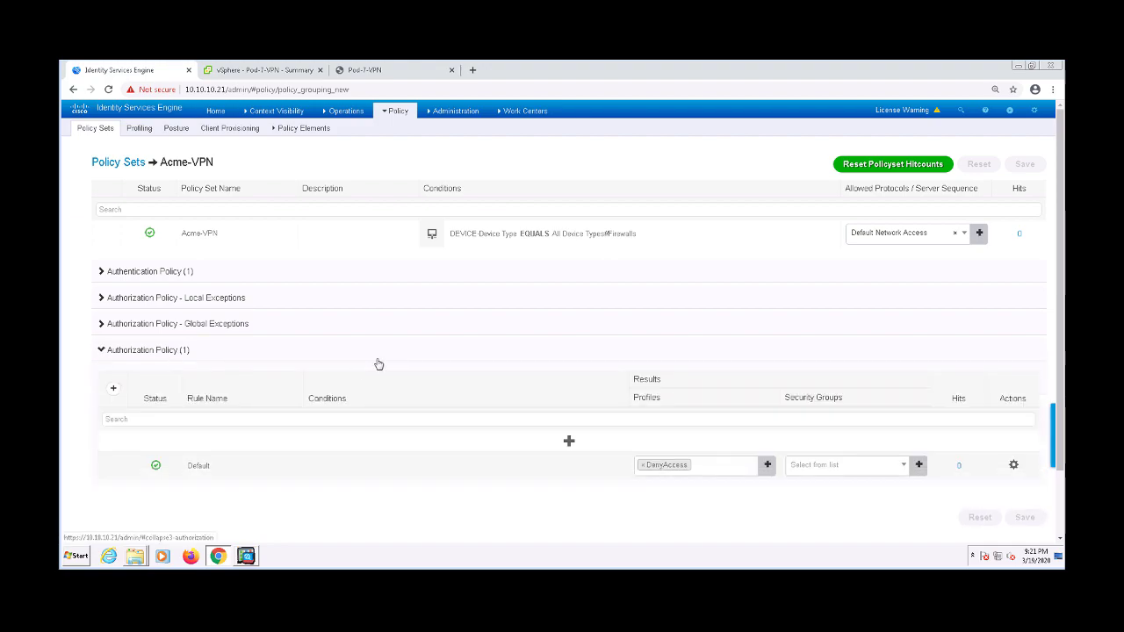
pyautogui.scroll(-2, 392, 362)
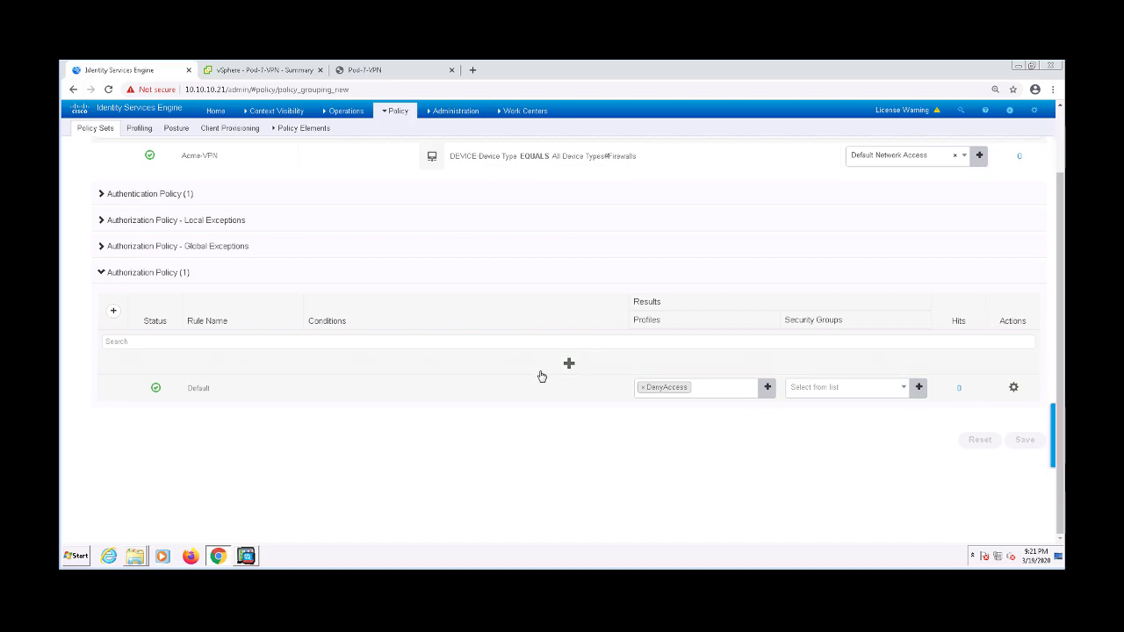
pyautogui.click(569, 364)
pyautogui.tripleClick(236, 365)
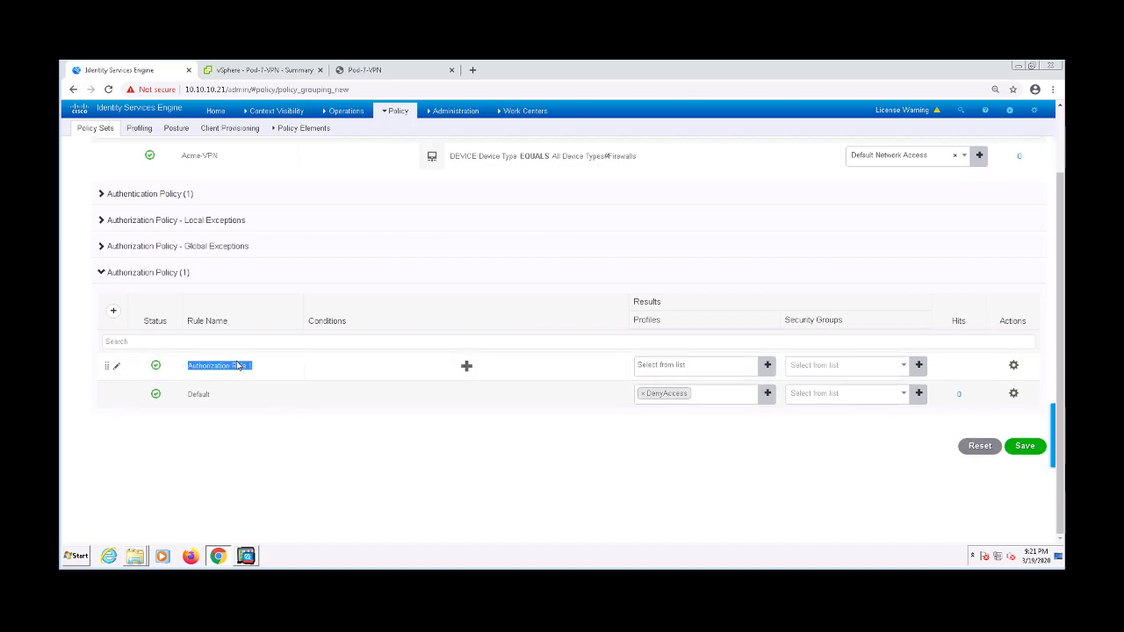
pyautogui.write('Domain User VPN')
# Give the rule the condition ad1 ExternalGroups equals Domain Users
pyautogui.click(467, 365)
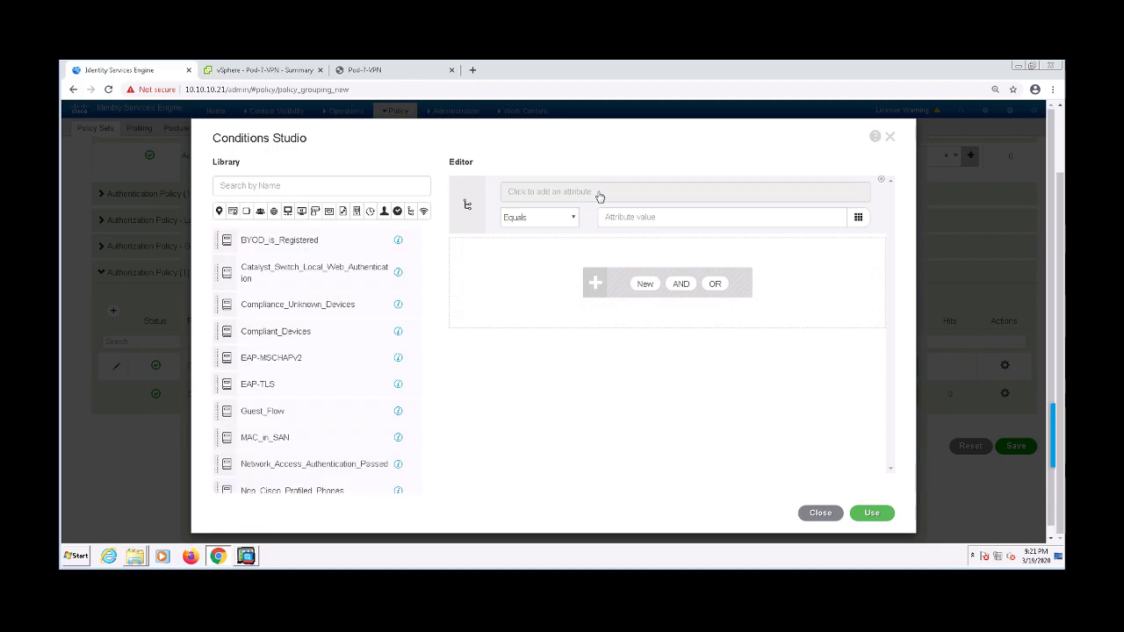
pyautogui.click(572, 199)
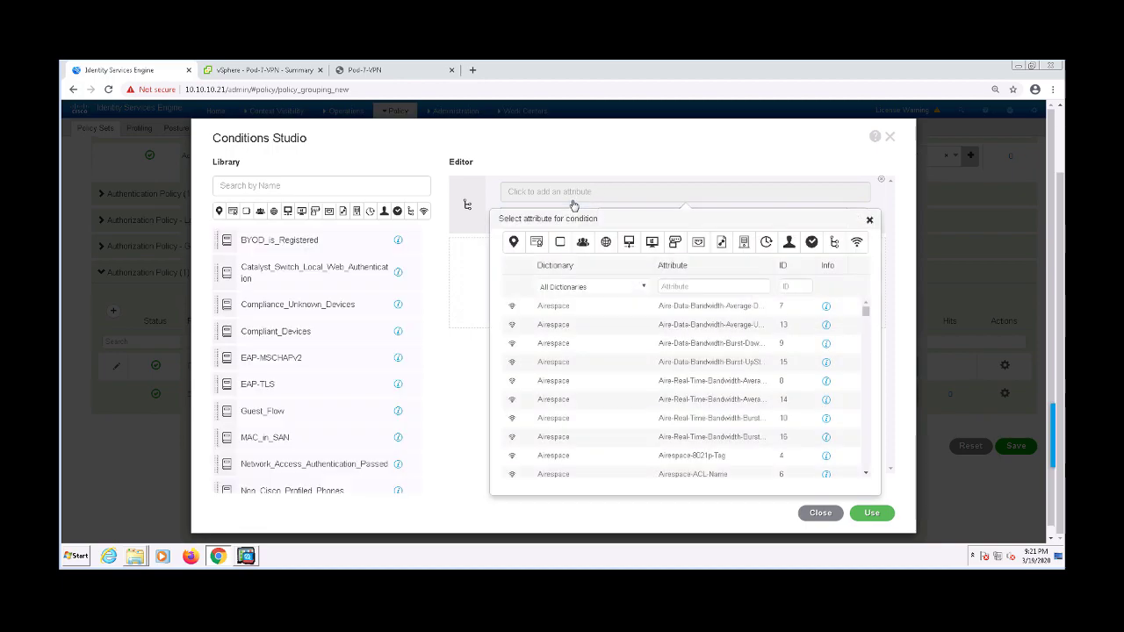
pyautogui.click(619, 290)
pyautogui.scroll(-5, 614, 406)
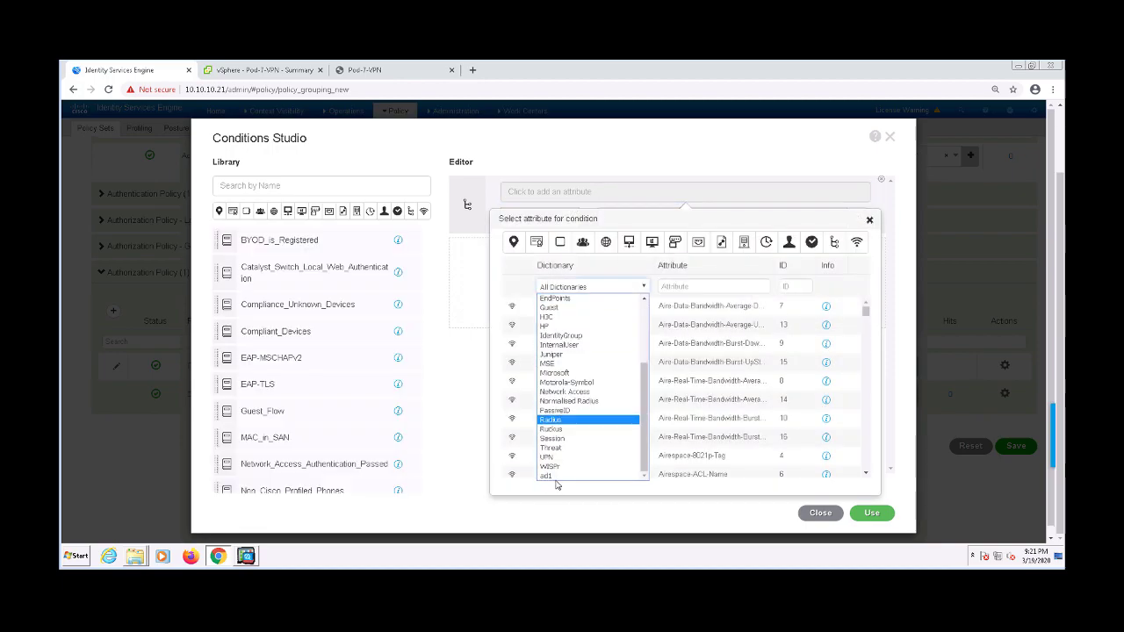
pyautogui.click(552, 475)
pyautogui.click(666, 314)
pyautogui.click(701, 222)
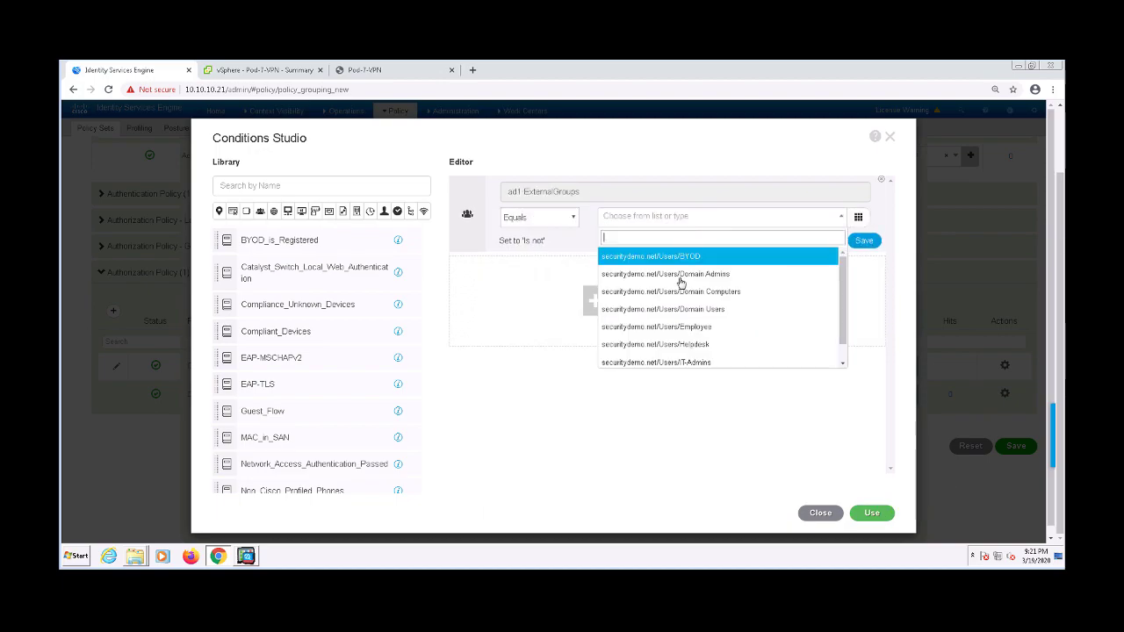
pyautogui.click(680, 311)
pyautogui.click(869, 512)
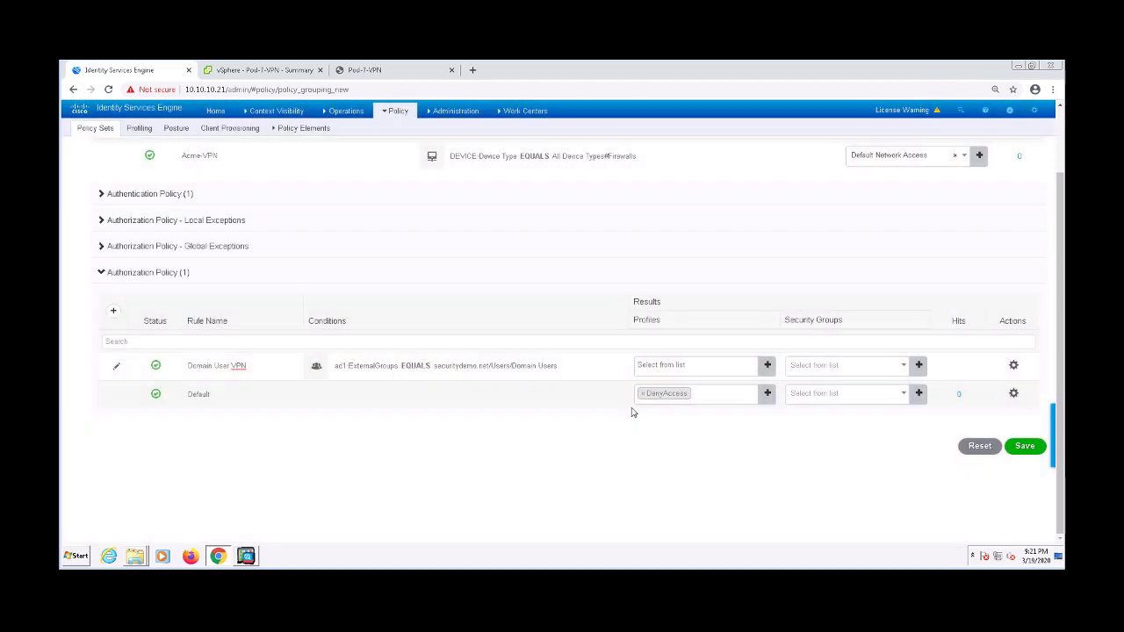
# Assign the VPN-USERS profile to the rule and save the Acme-VPN policy set
pyautogui.click(671, 364)
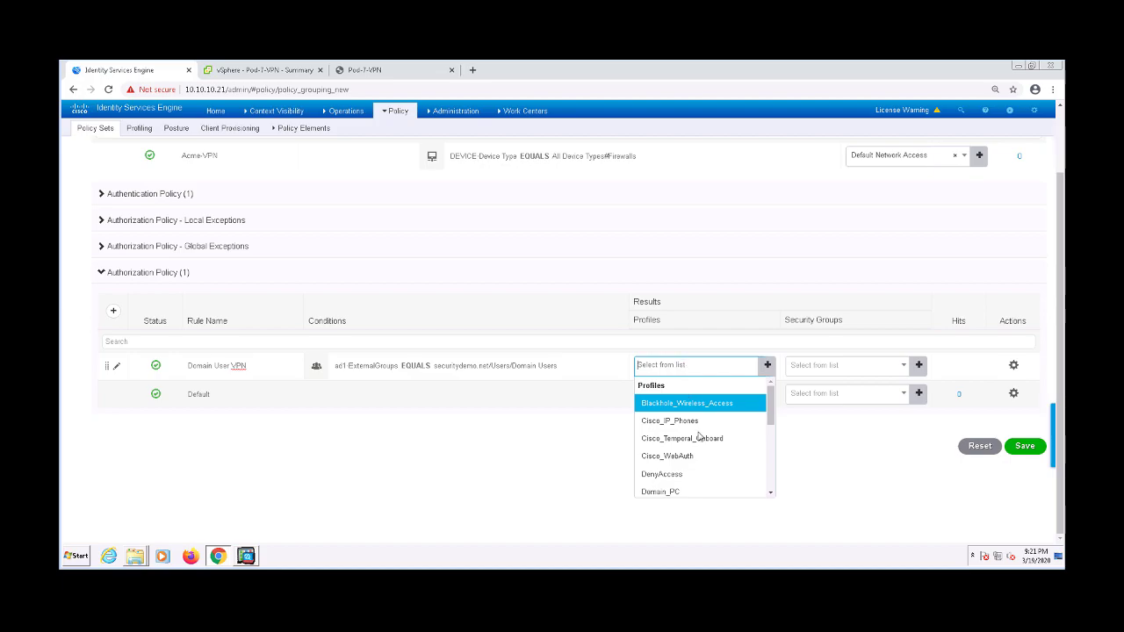
pyautogui.scroll(-3, 685, 456)
pyautogui.click(678, 490)
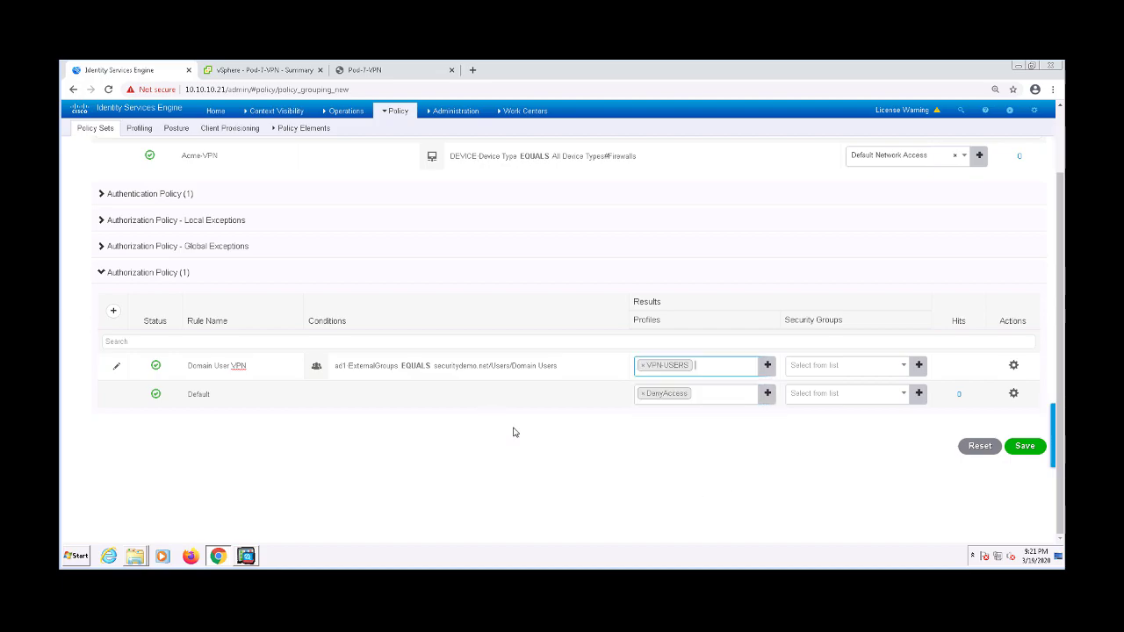
pyautogui.click(1033, 446)
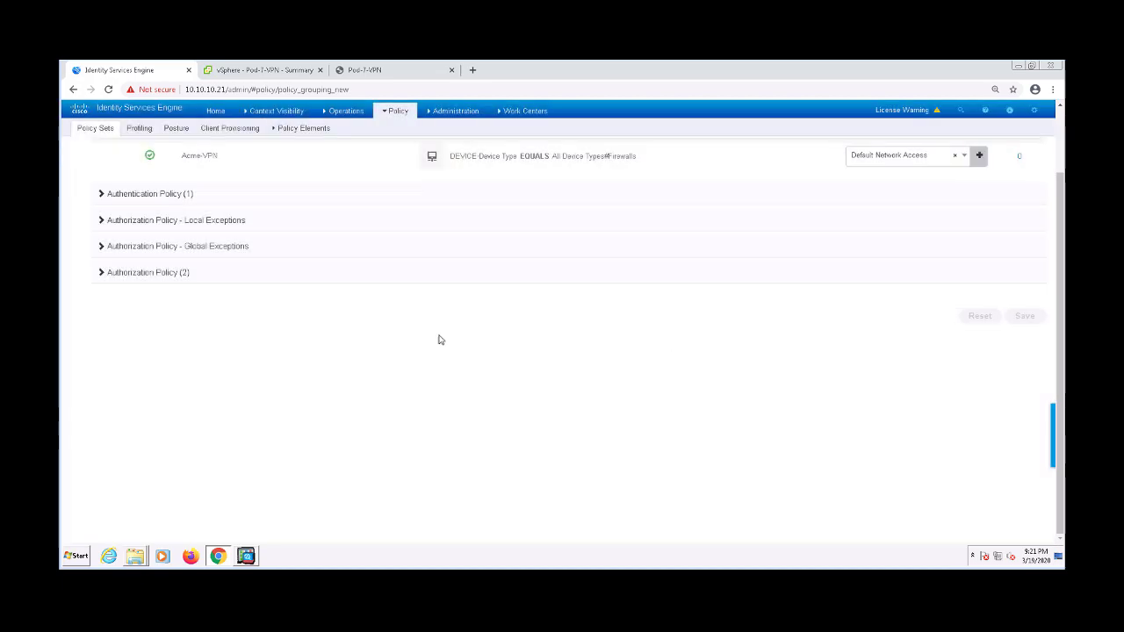
# Review both policy rule lists, check the last 10 minutes of RADIUS live logs, then go to Pod-7-VPN
pyautogui.click(173, 274)
pyautogui.click(167, 192)
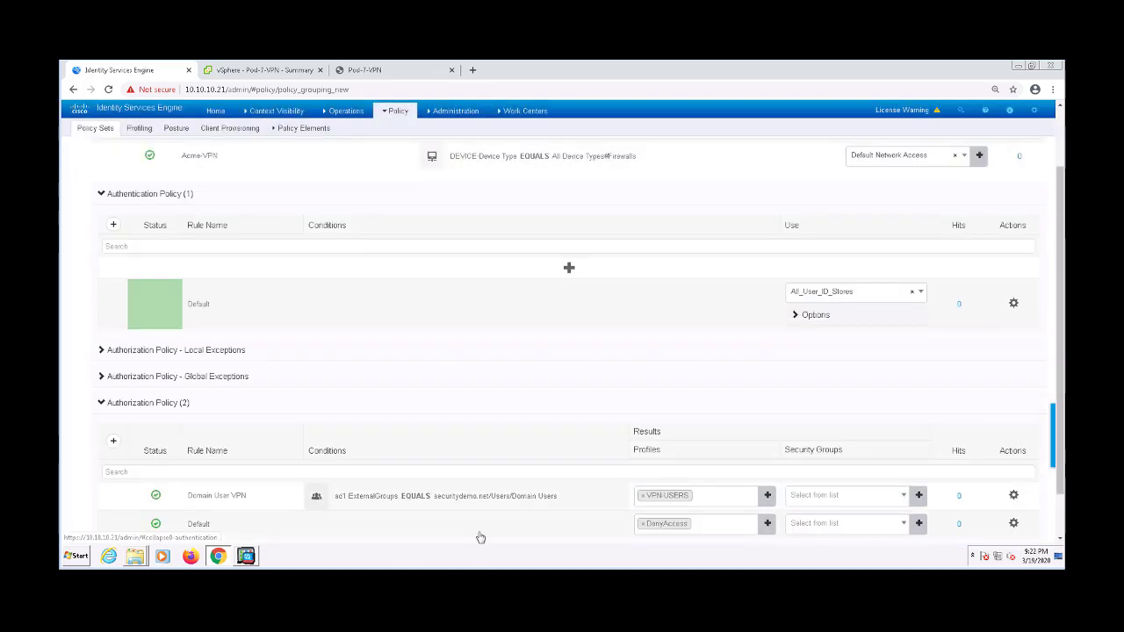
pyautogui.moveTo(346, 110)
pyautogui.click(335, 143)
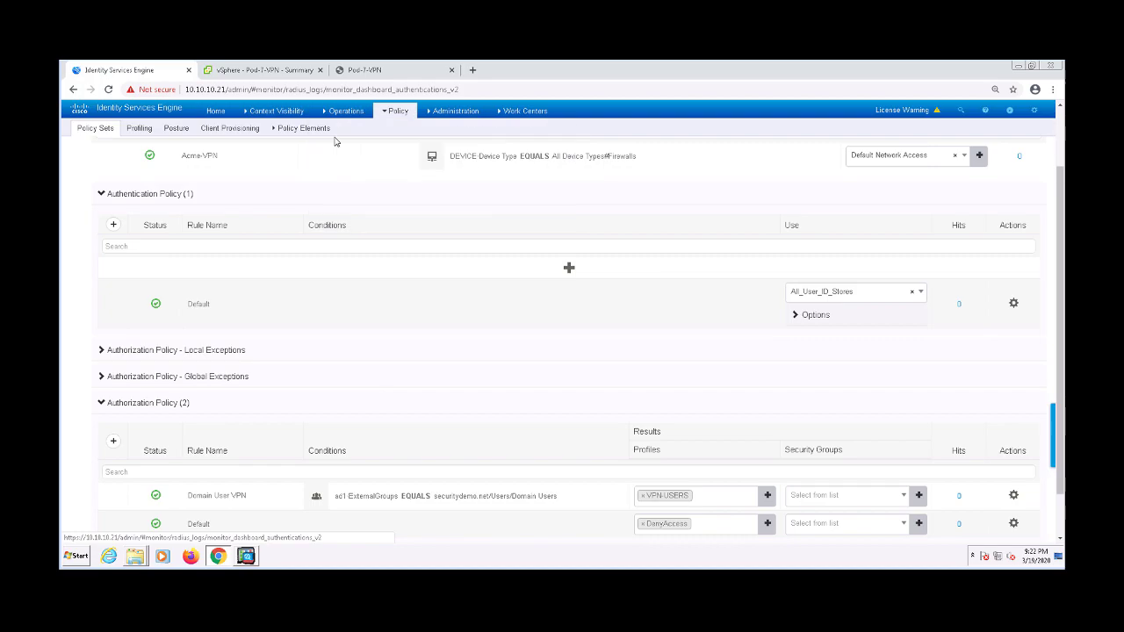
pyautogui.click(999, 231)
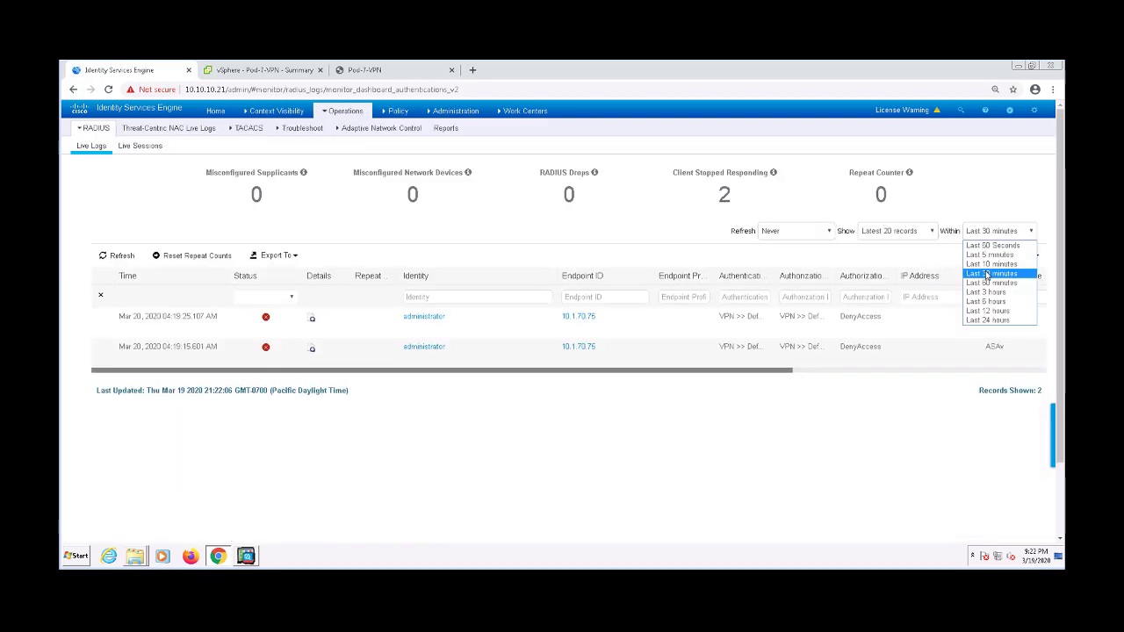
pyautogui.click(989, 274)
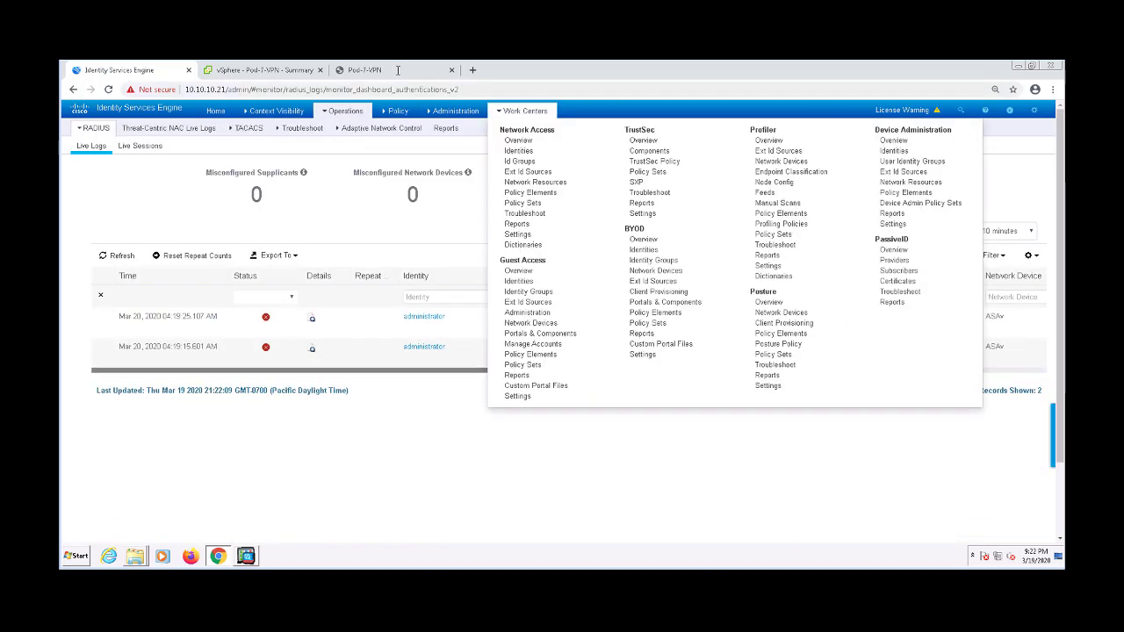
pyautogui.click(395, 72)
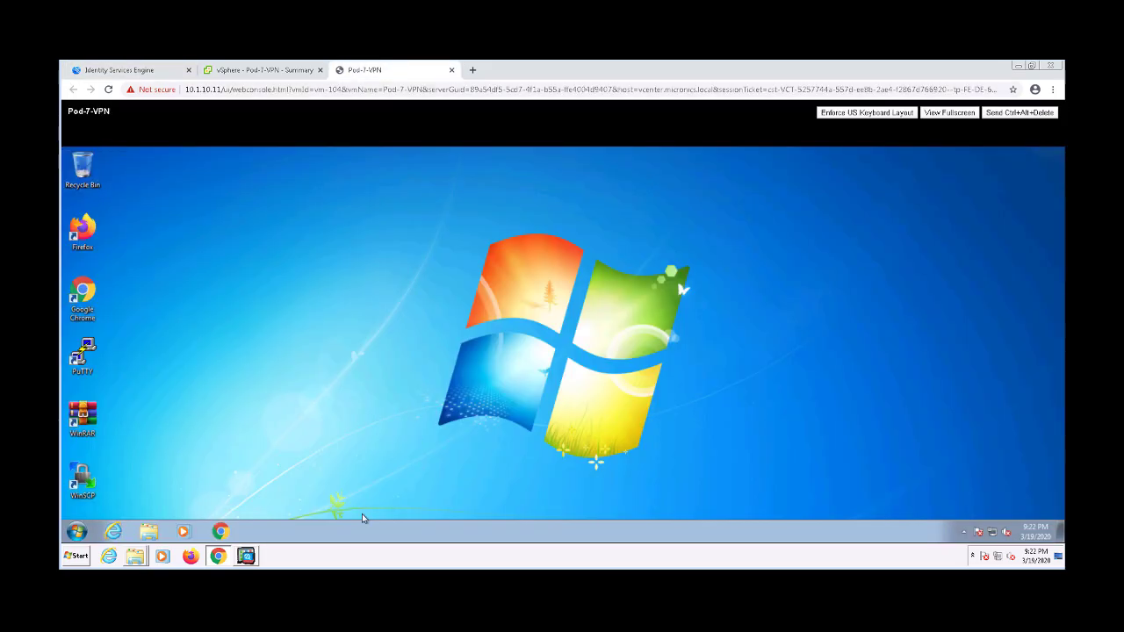
pyautogui.click(221, 531)
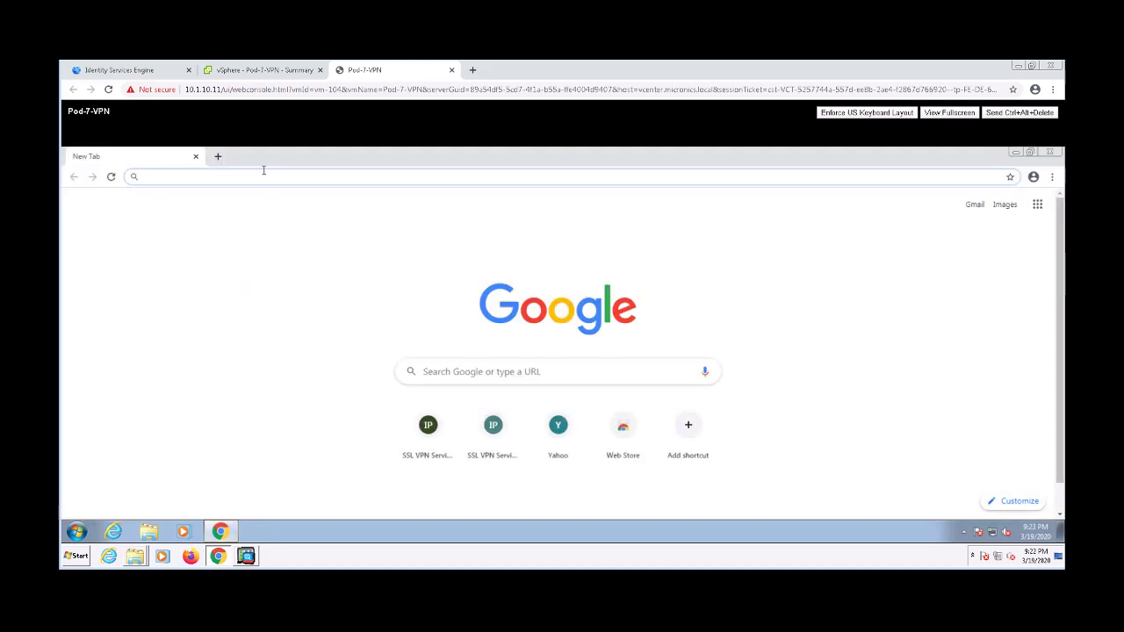
pyautogui.write('https://10.1.70.60')
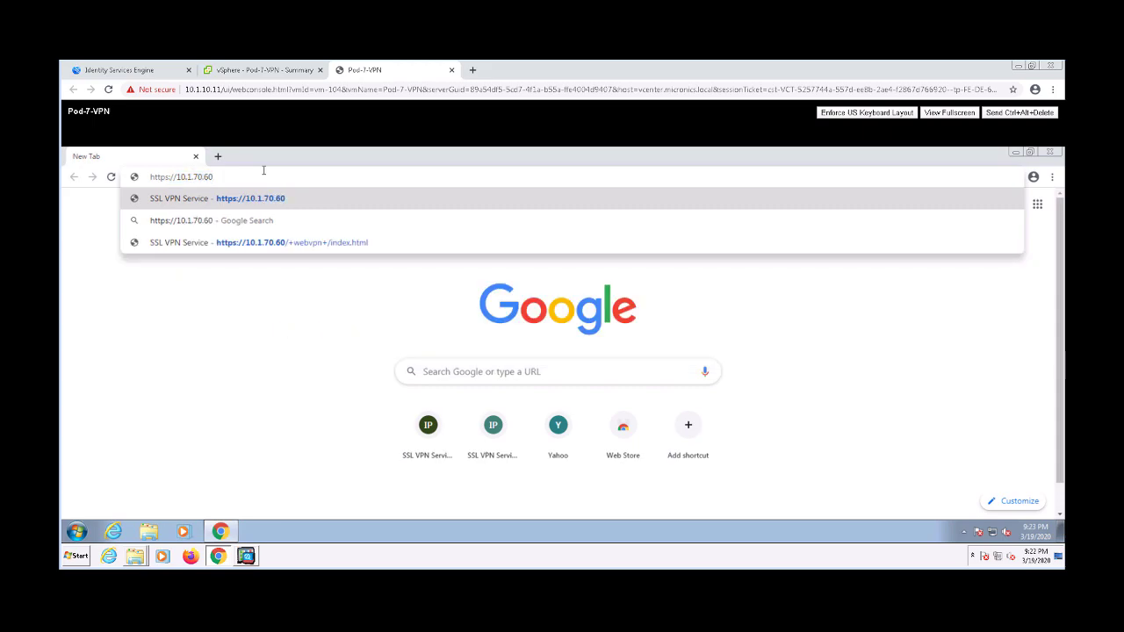
pyautogui.press('Return')
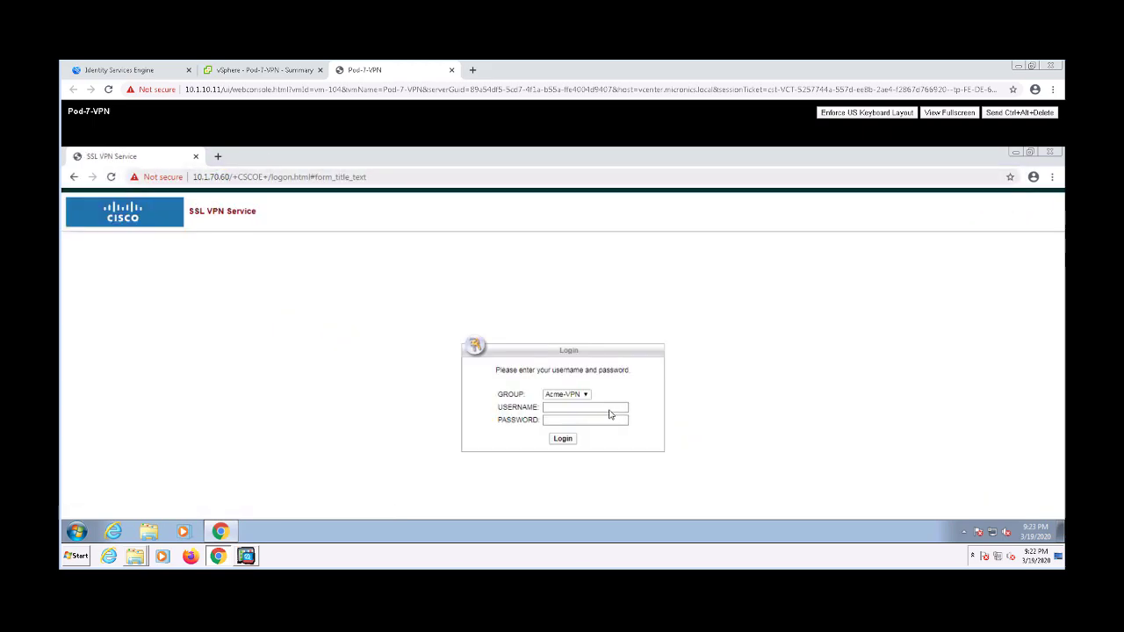
# Sign in to the VPN portal with the username and password, then accept the Acme Corp banner
pyautogui.click(597, 407)
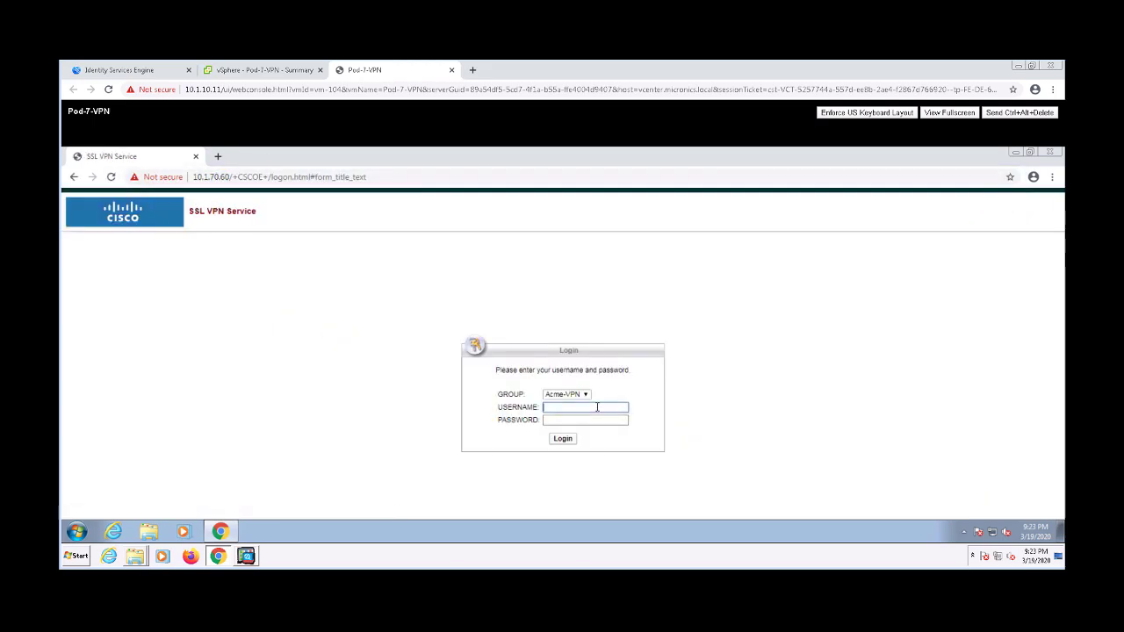
pyautogui.write('administrator')
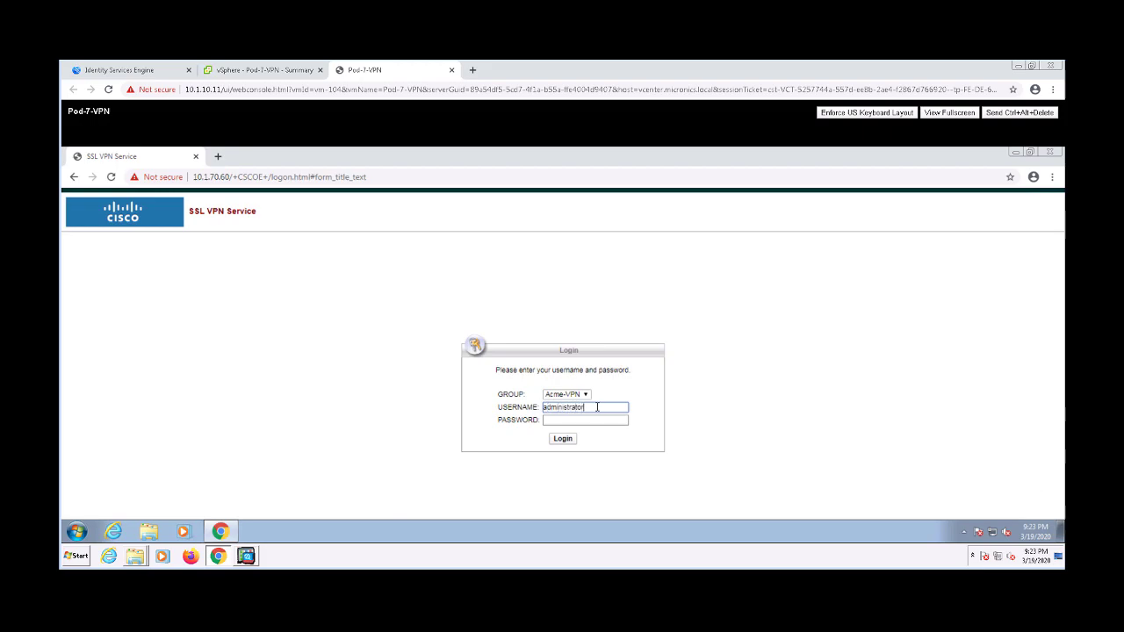
pyautogui.press('Tab')
pyautogui.write('C1s')
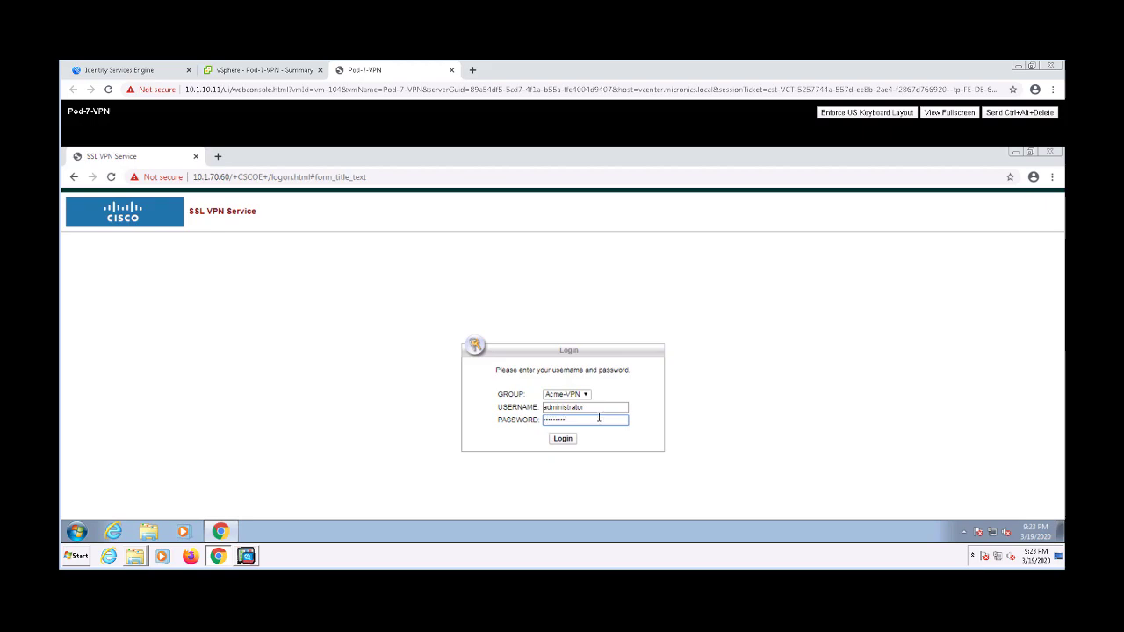
pyautogui.click(564, 440)
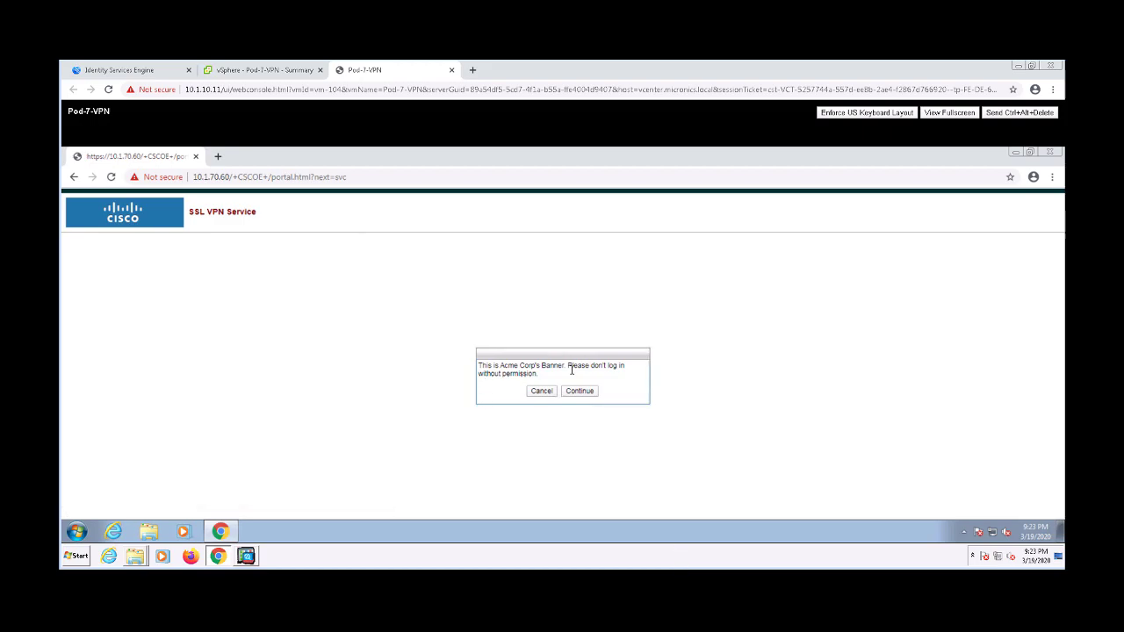
pyautogui.click(589, 394)
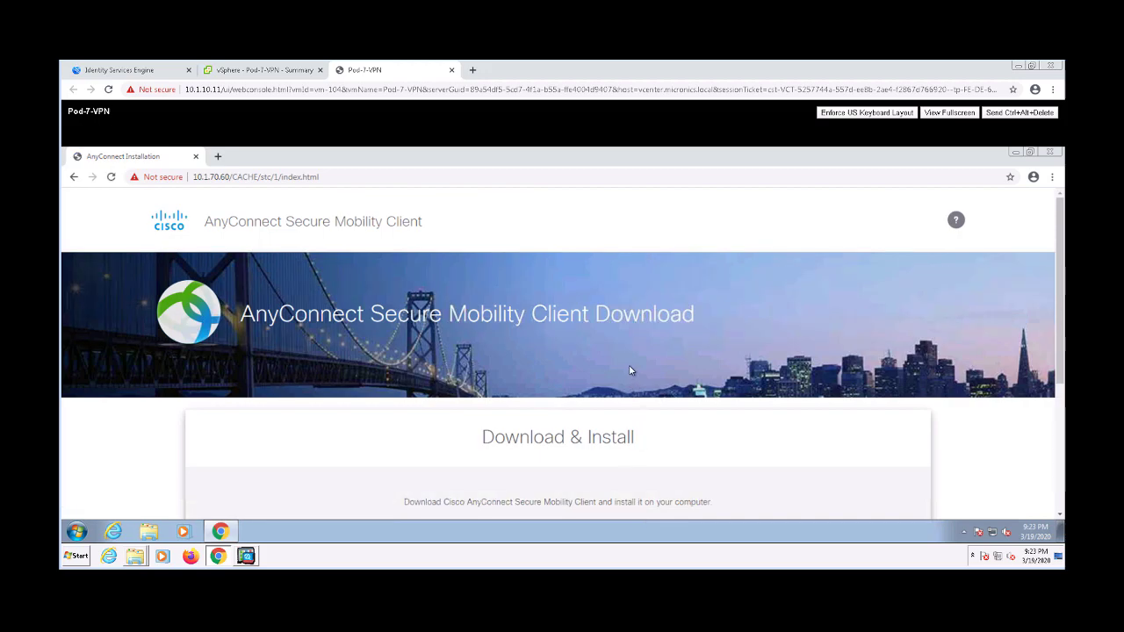
# Download the Windows AnyConnect installer, run it, accept the EULA and complete the installation
pyautogui.scroll(-2, 623, 386)
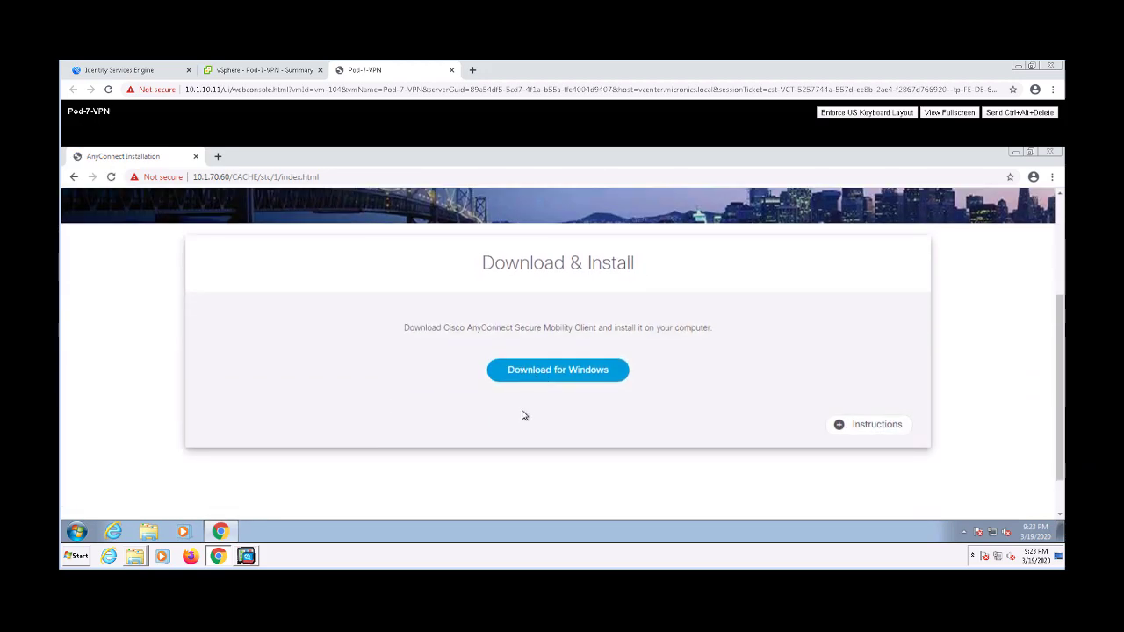
pyautogui.click(533, 375)
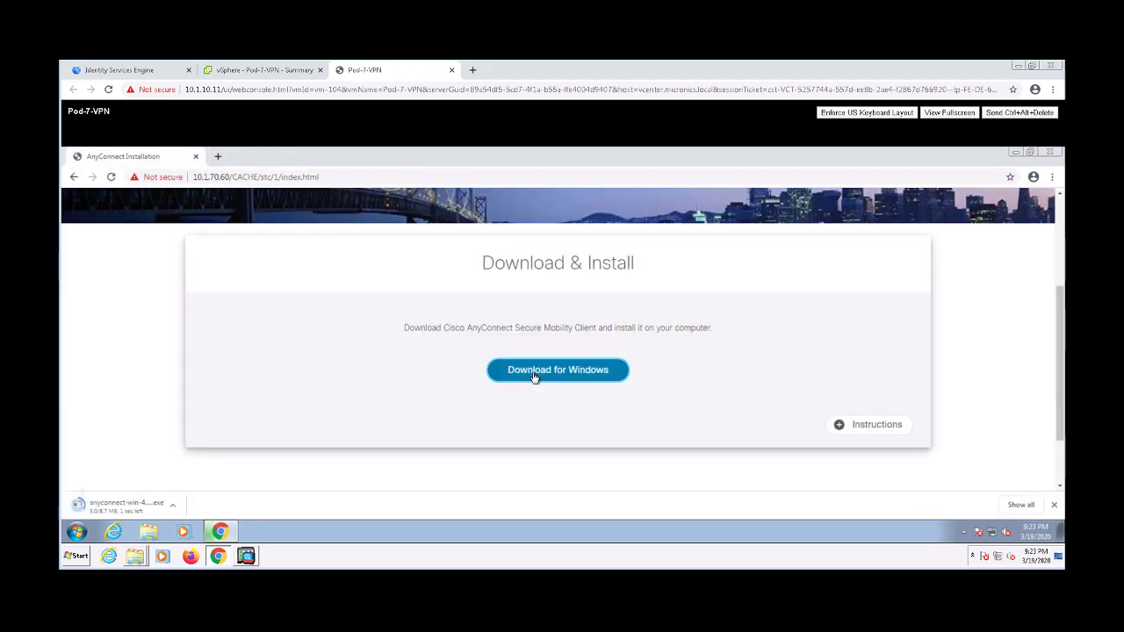
pyautogui.click(143, 503)
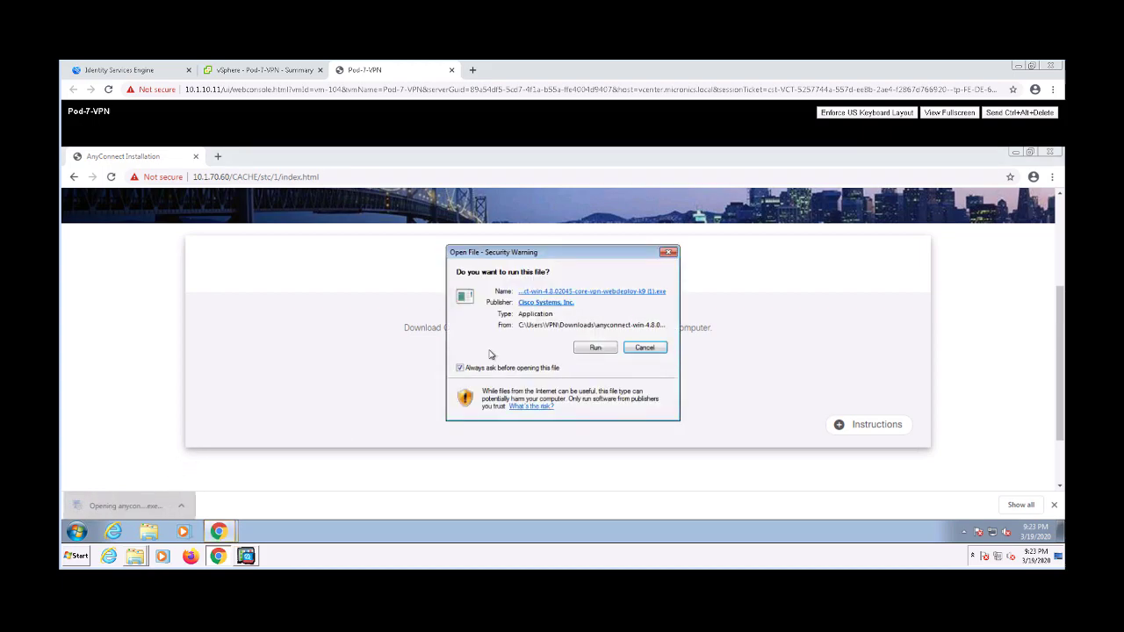
pyautogui.click(611, 348)
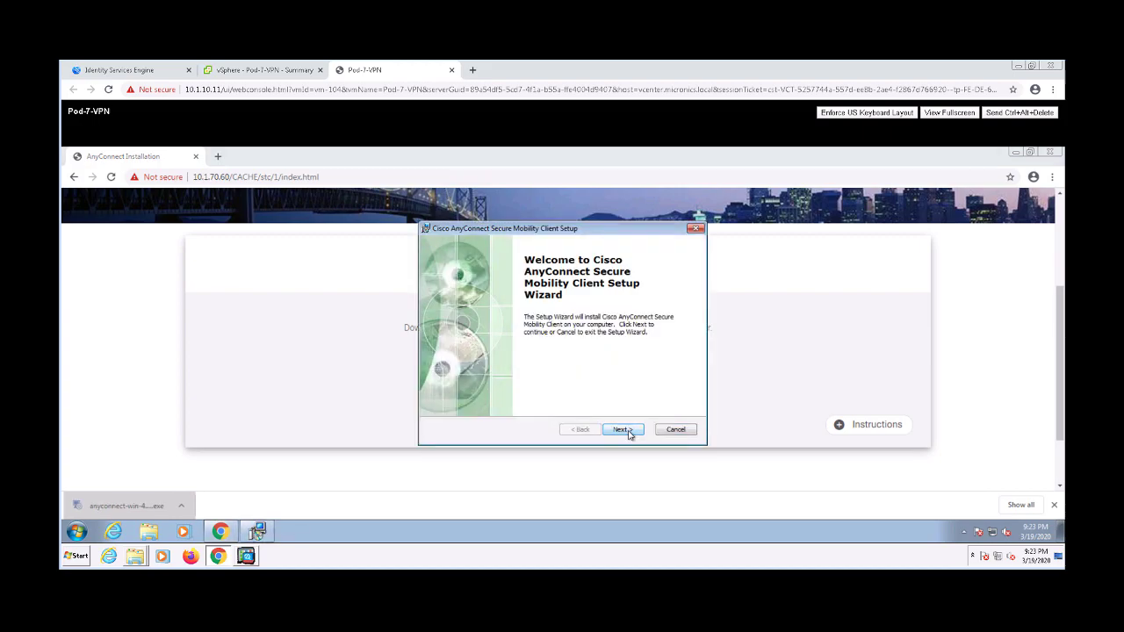
pyautogui.click(625, 429)
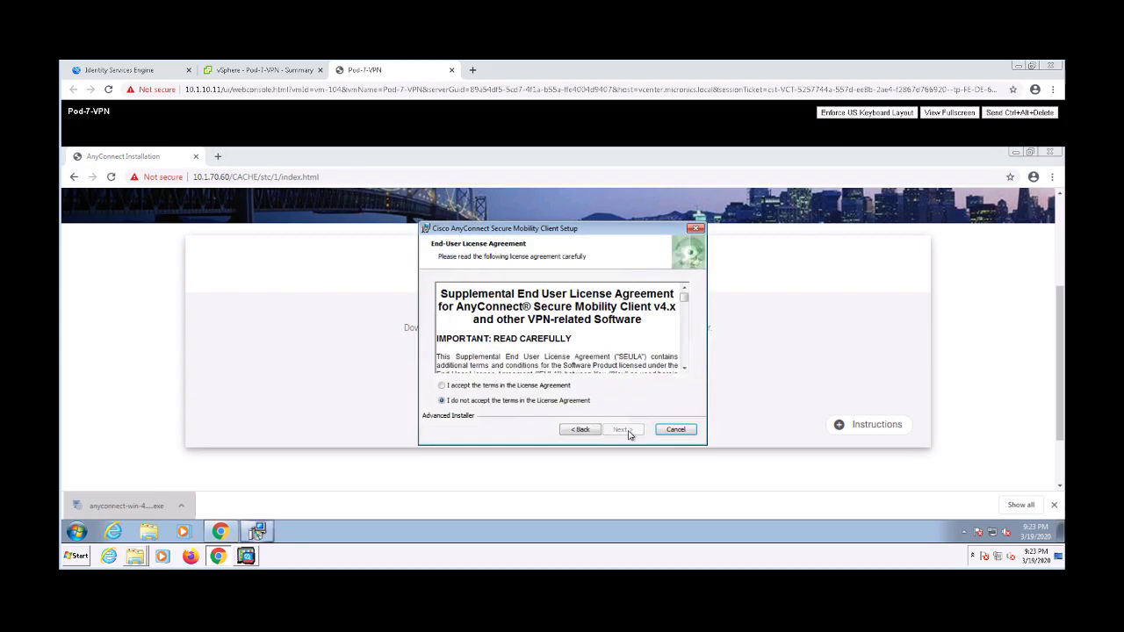
pyautogui.click(442, 386)
pyautogui.click(620, 429)
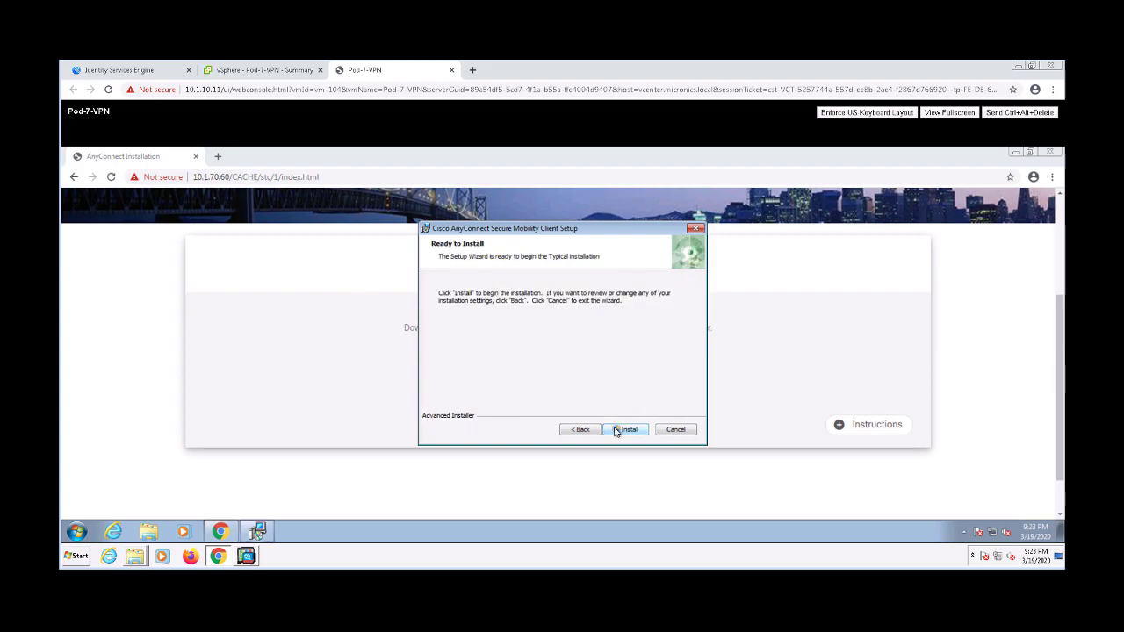
pyautogui.click(616, 429)
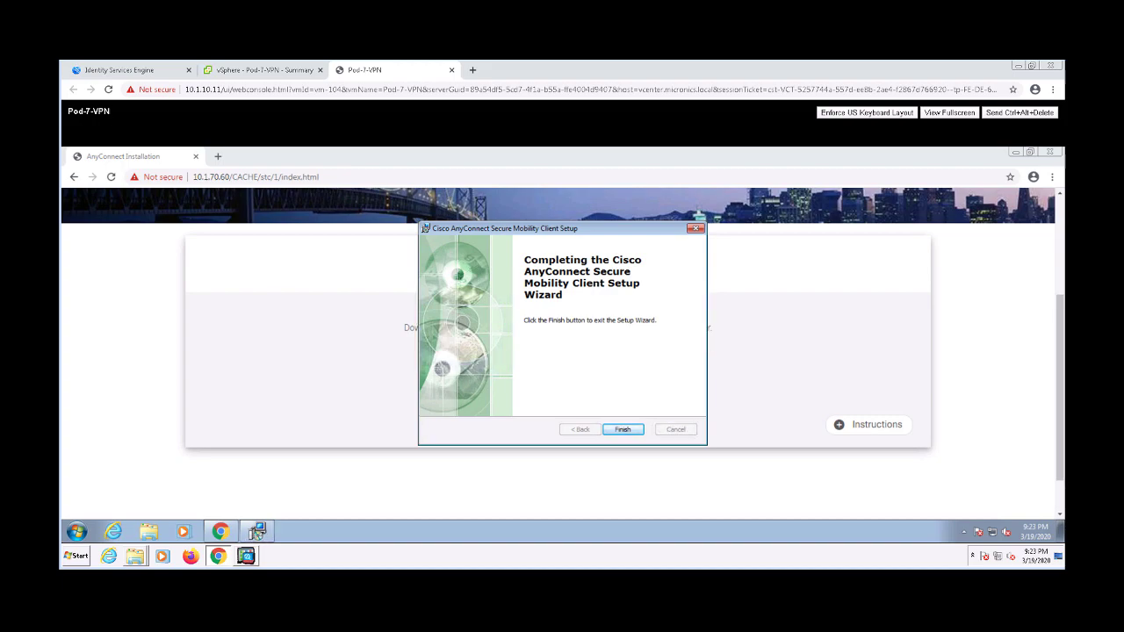
pyautogui.click(622, 429)
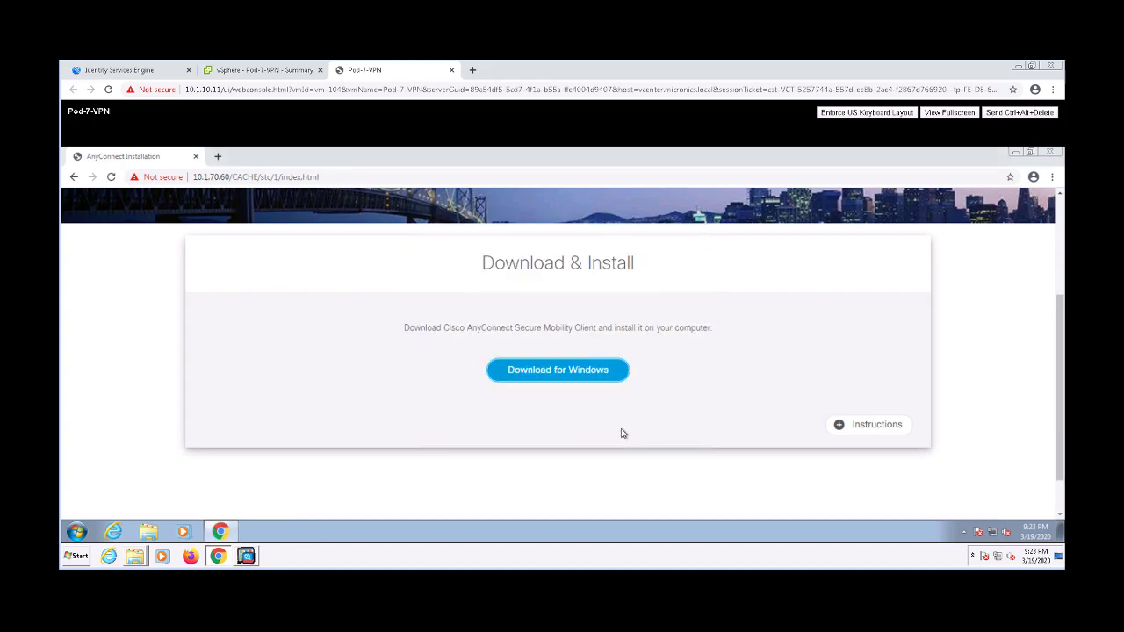
# Launch AnyConnect from the Start menu, check its Preferences tab, and return to the connect window
pyautogui.click(78, 530)
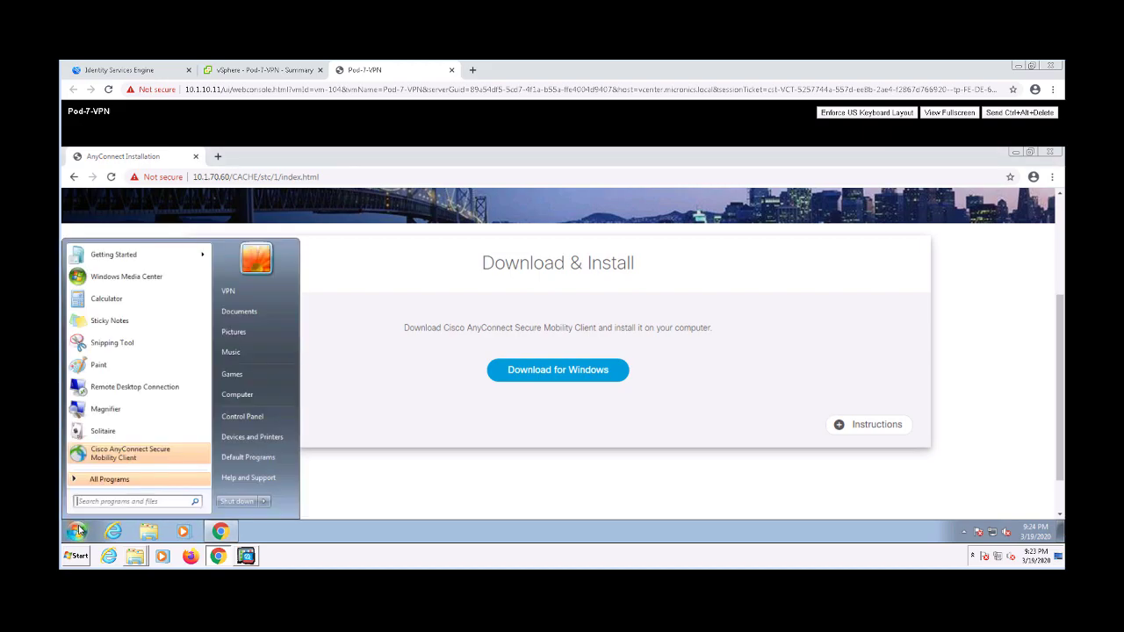
pyautogui.click(78, 530)
pyautogui.click(78, 530)
pyautogui.click(114, 457)
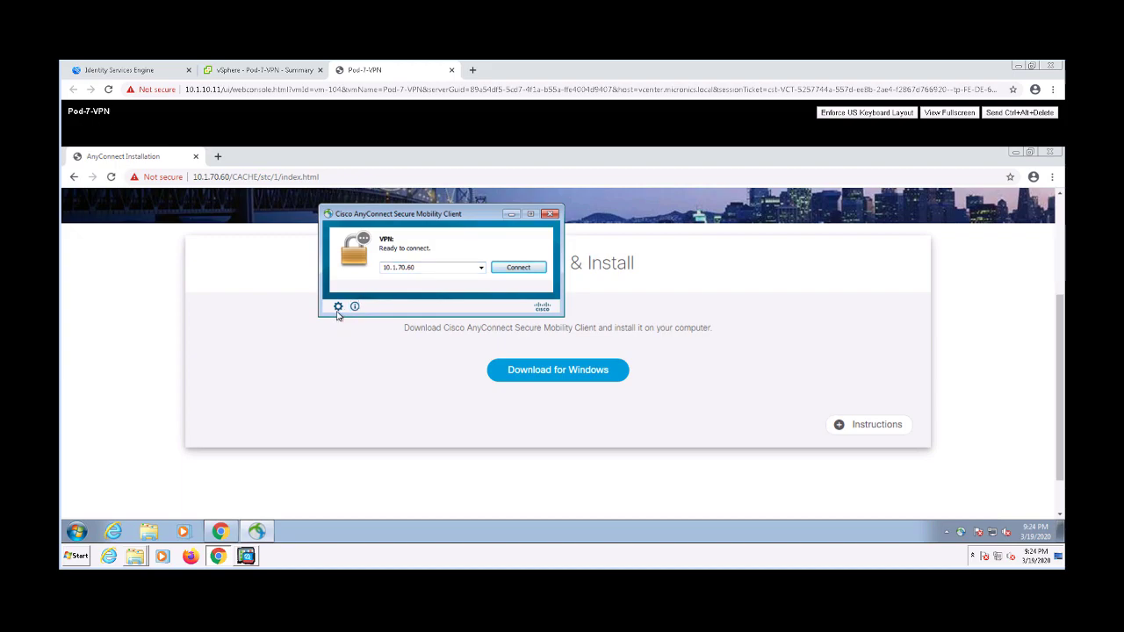
pyautogui.click(338, 307)
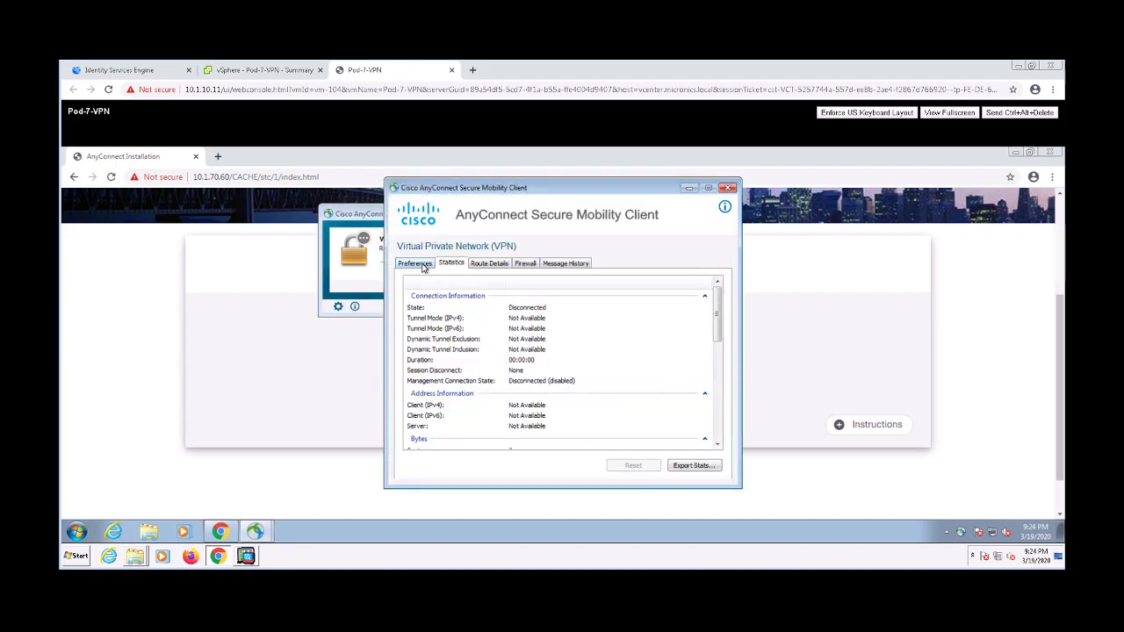
pyautogui.click(417, 263)
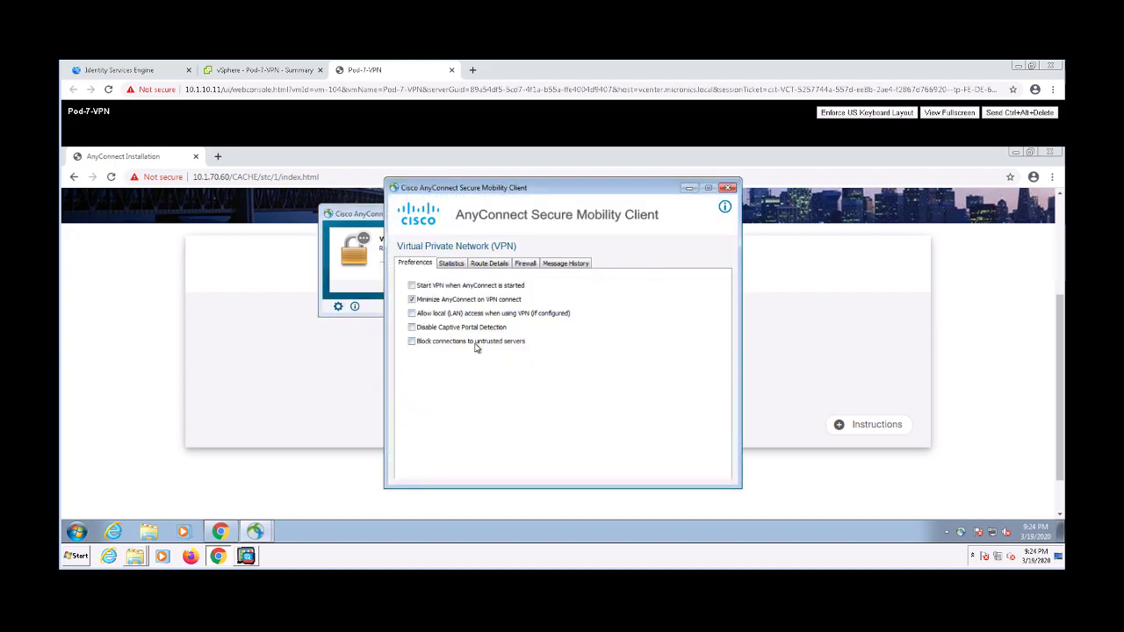
pyautogui.click(728, 188)
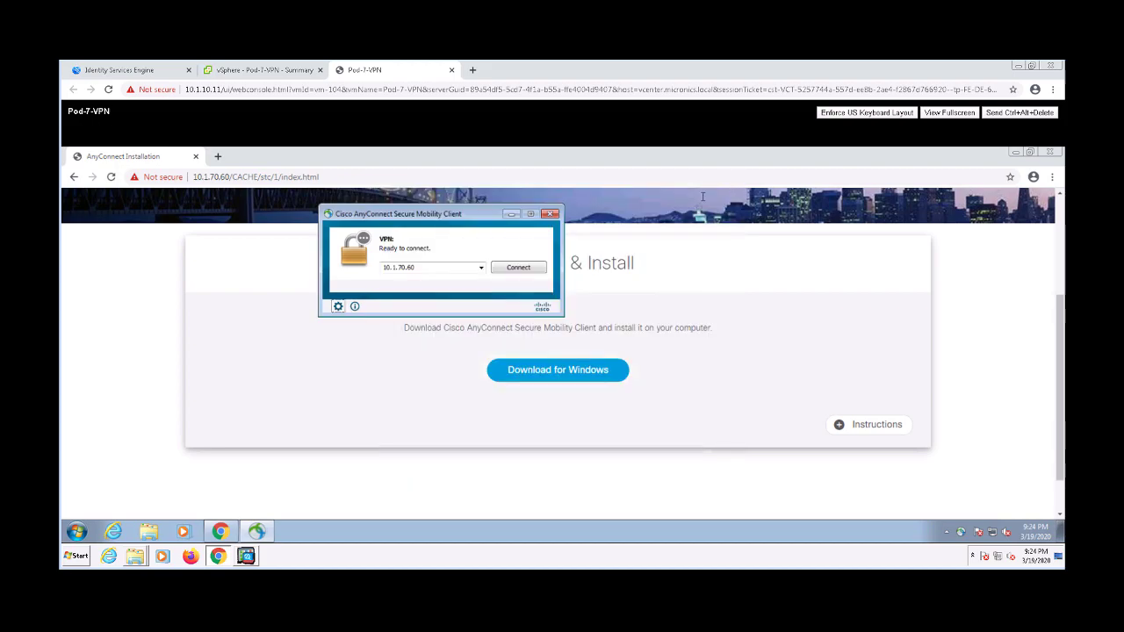
# Connect AnyConnect to 10.1.70.60, trusting the certificate, submitting the password and accepting the banner
pyautogui.click(518, 268)
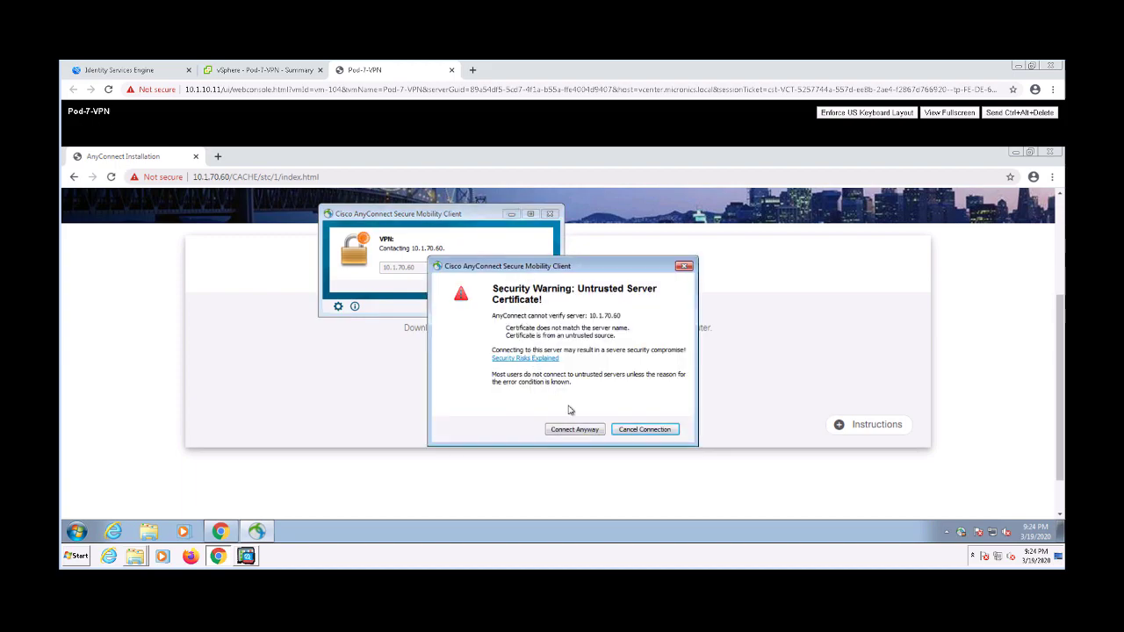
pyautogui.click(584, 429)
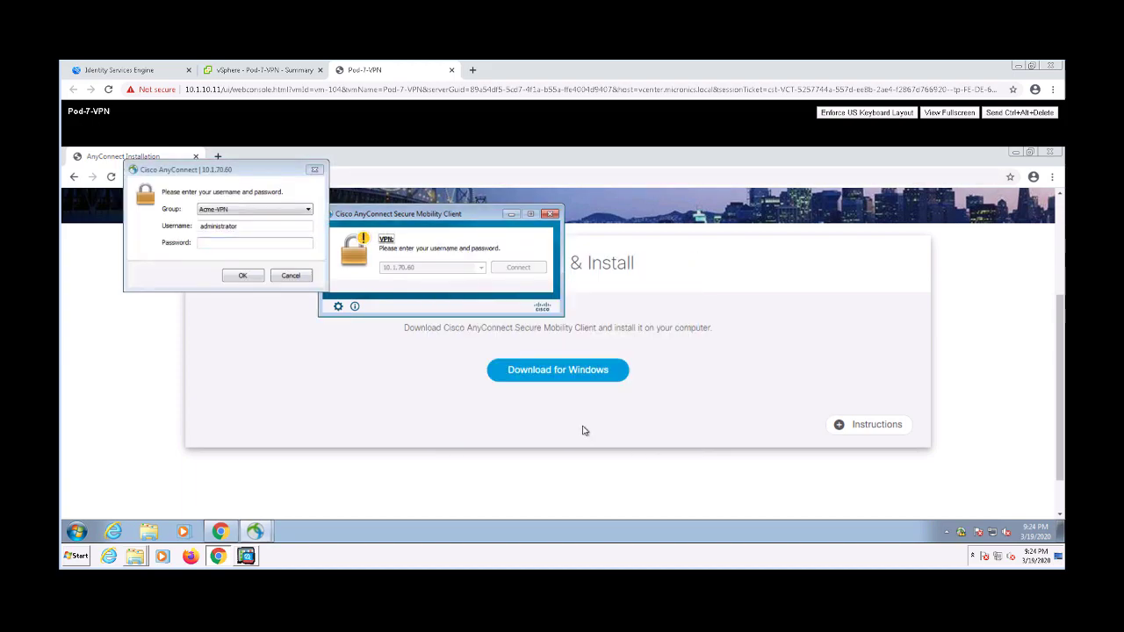
pyautogui.click(204, 246)
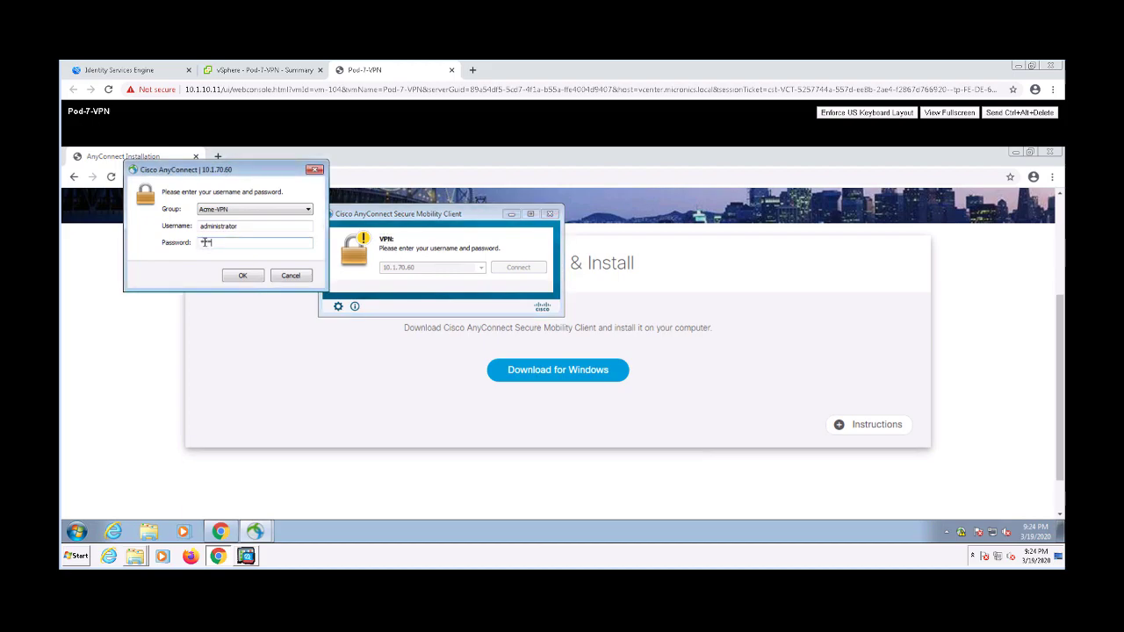
pyautogui.press('Return')
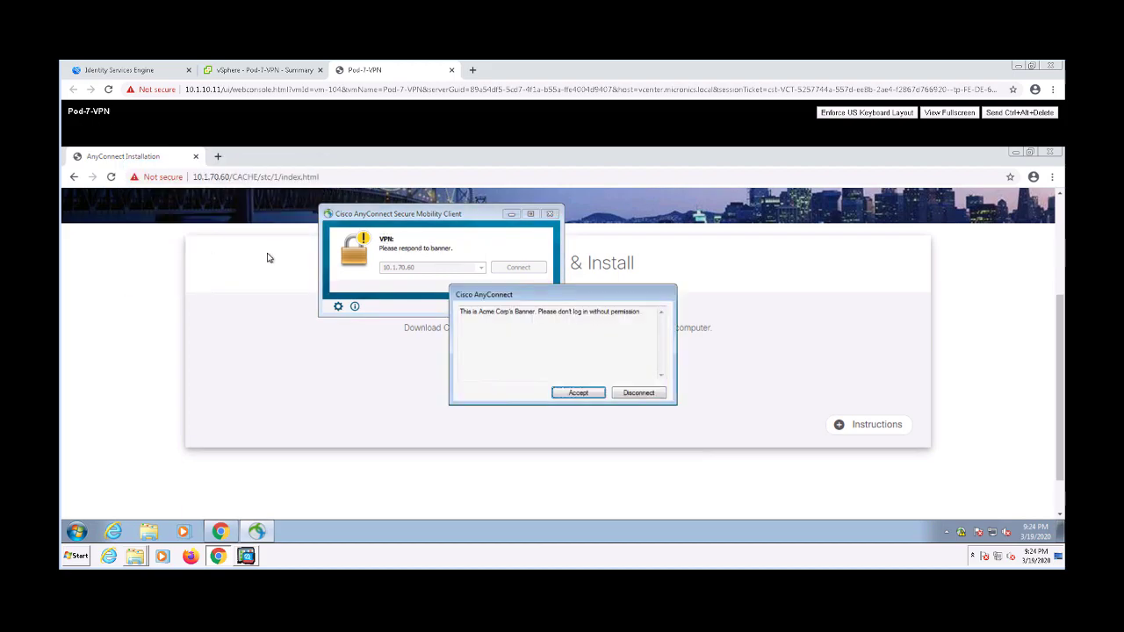
pyautogui.click(579, 393)
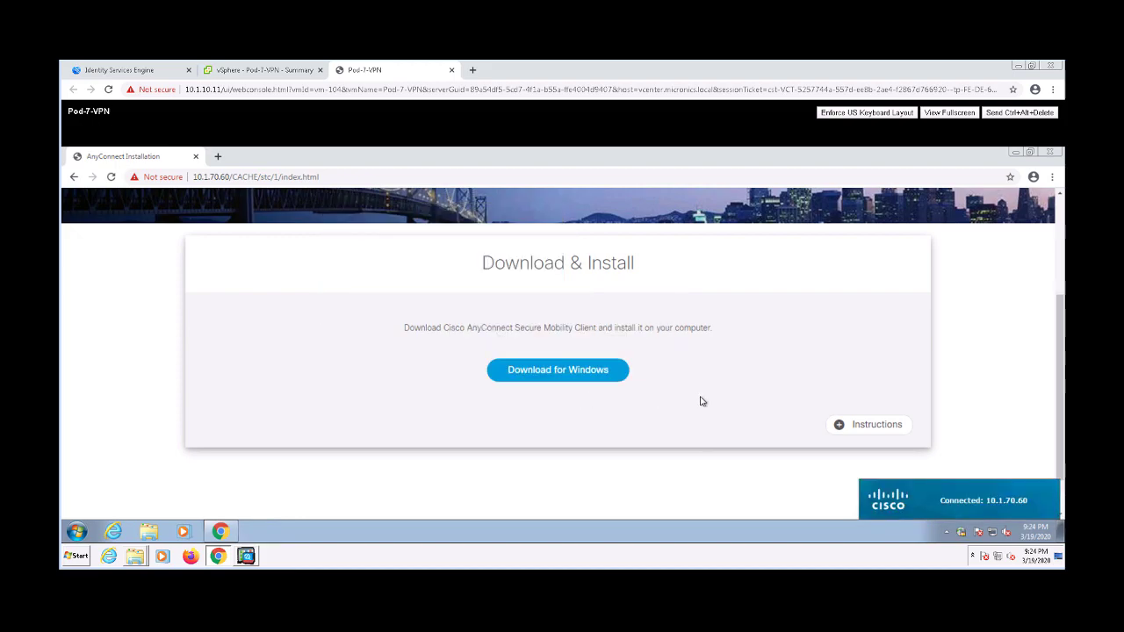
pyautogui.click(1023, 500)
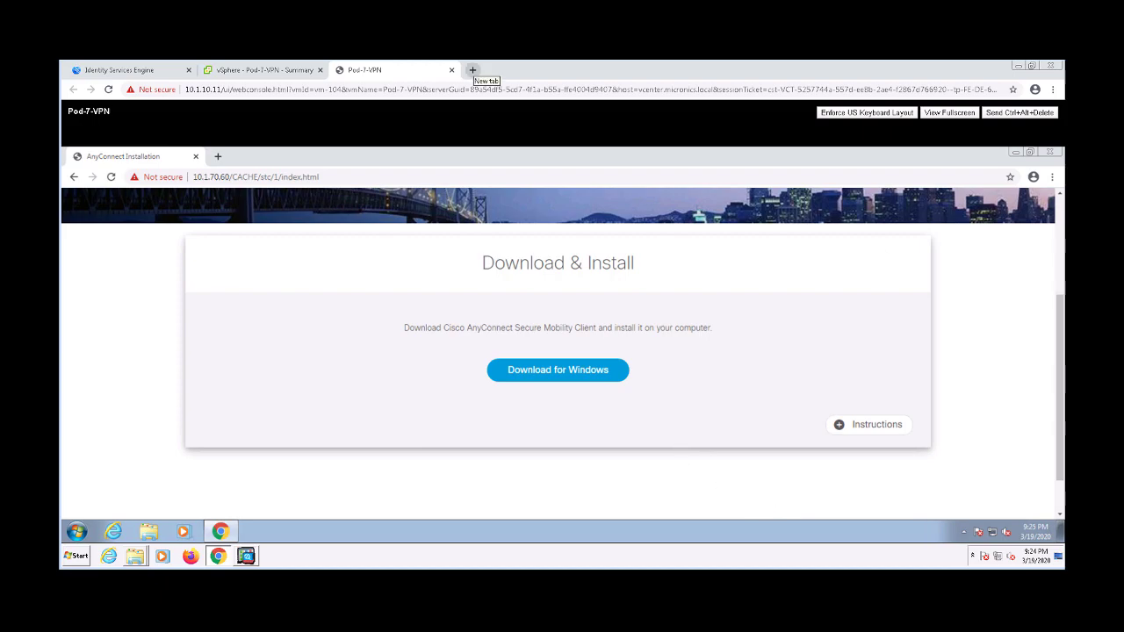
# Open 10.10.10.21/admin/ in a new Chrome tab, proceeding past the certificate warning
pyautogui.click(218, 156)
pyautogui.write('10.10.10.')
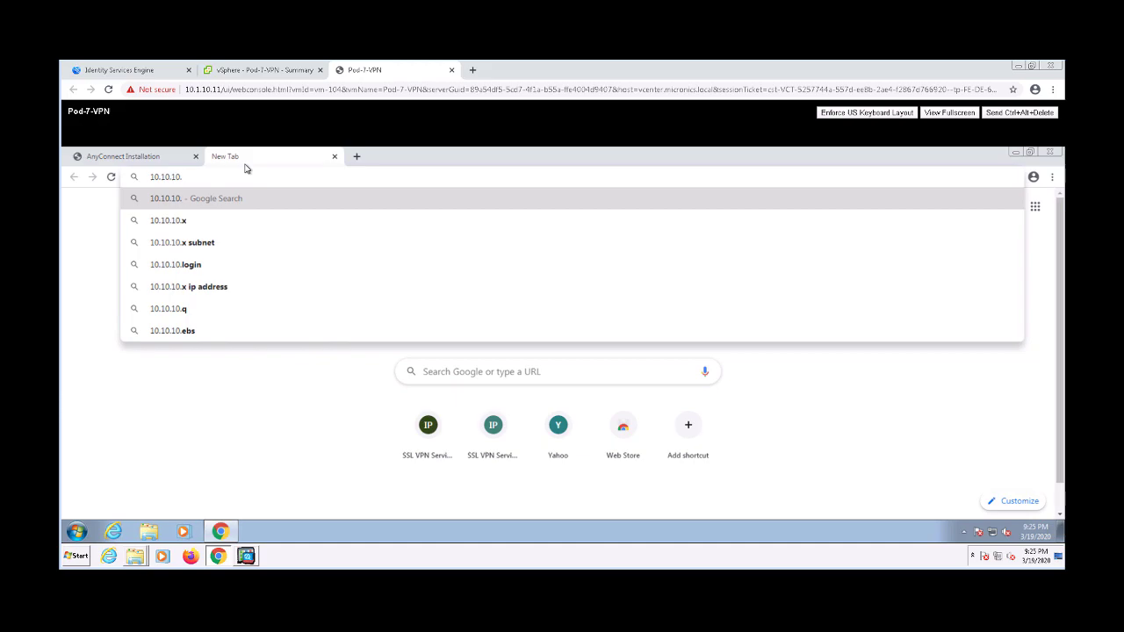
pyautogui.write('21/admin/')
pyautogui.press('Return')
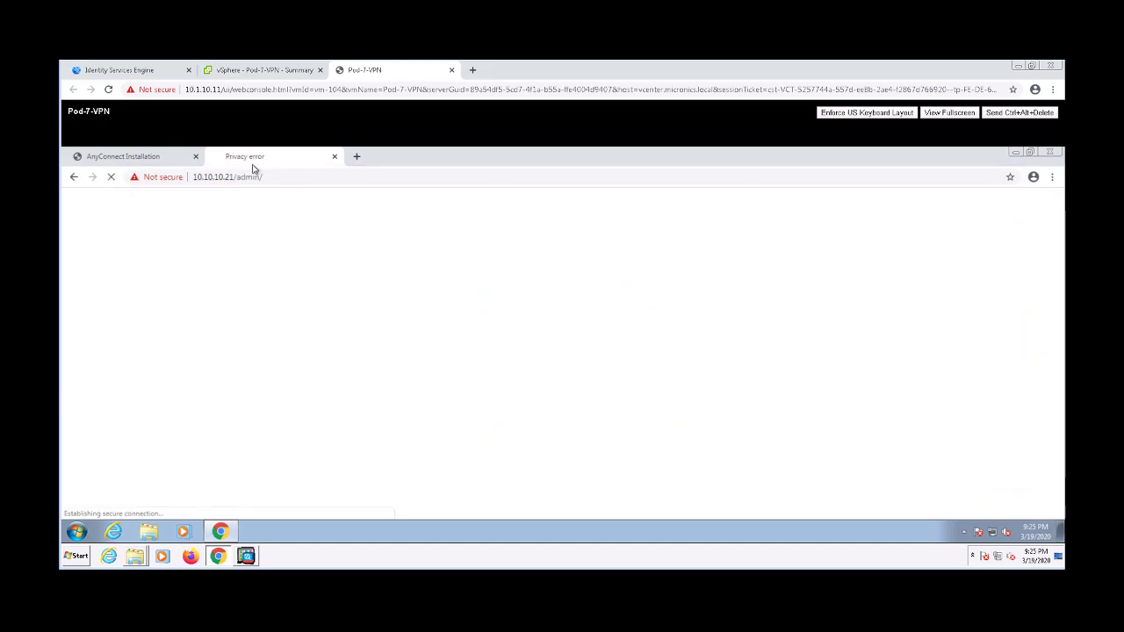
pyautogui.click(425, 465)
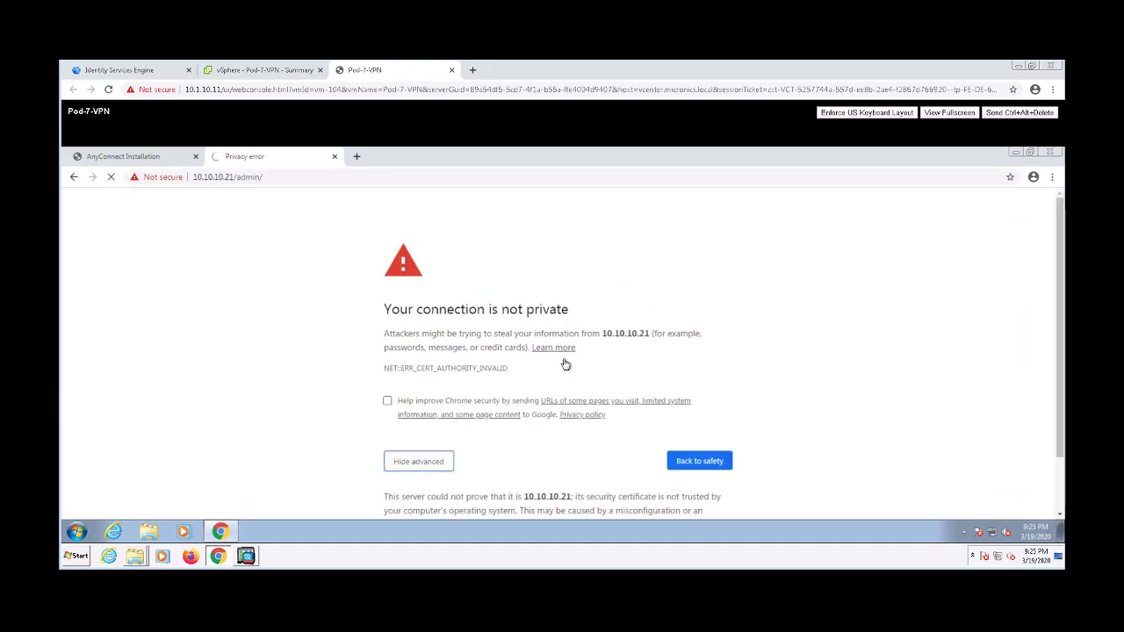
pyautogui.scroll(-1, 510, 421)
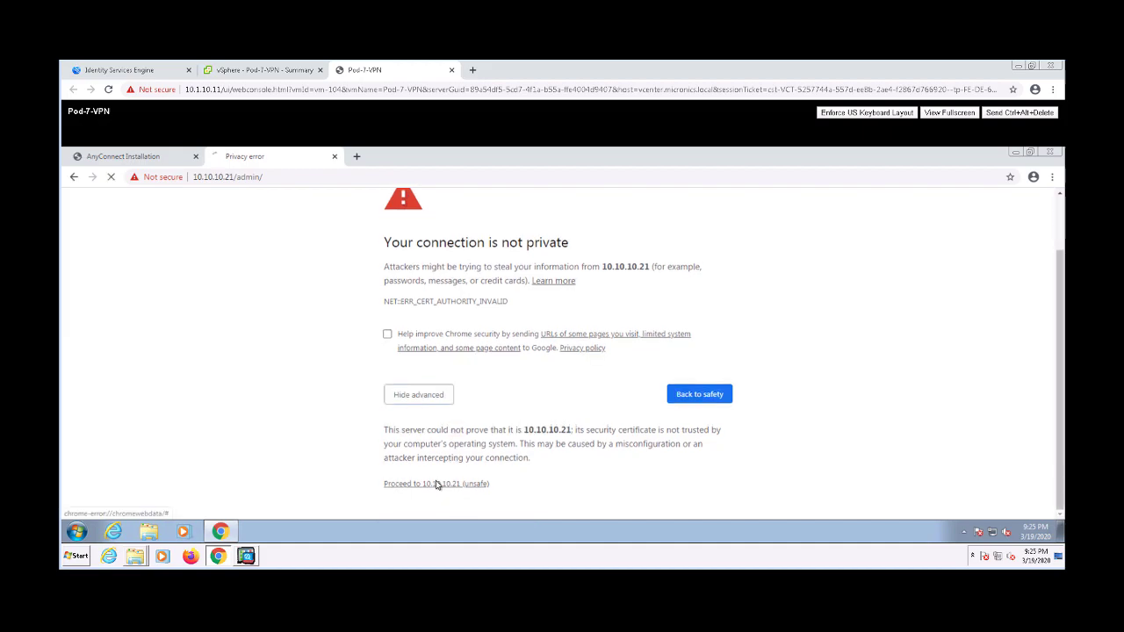
pyautogui.click(434, 484)
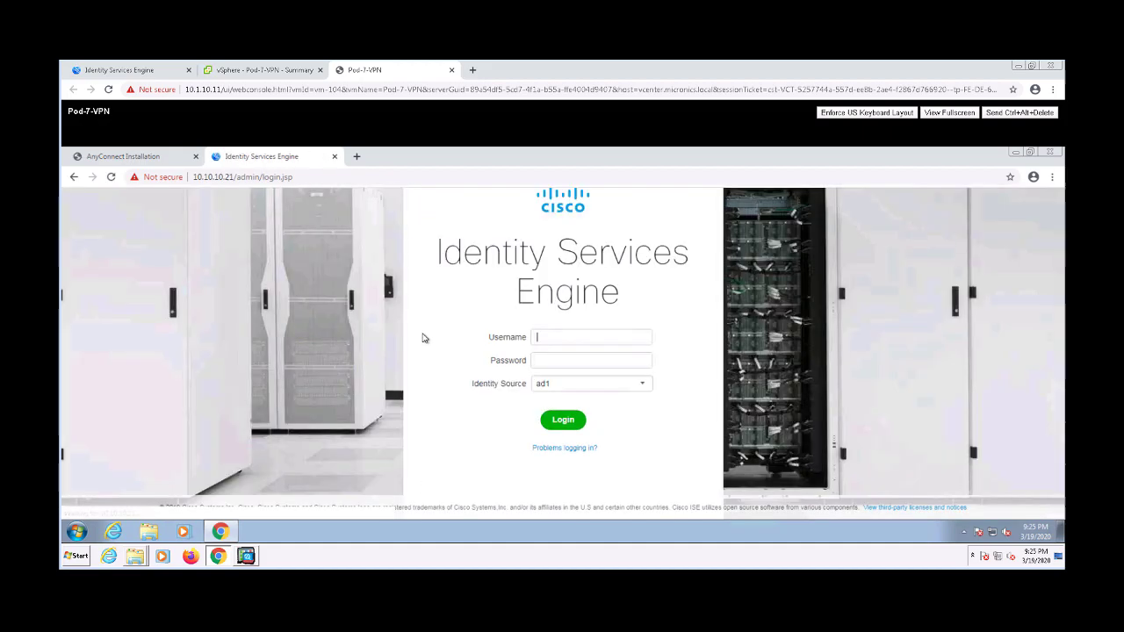
# Check the AnyConnect tunnel's route details from the tray icon, then return to Chrome
pyautogui.click(964, 533)
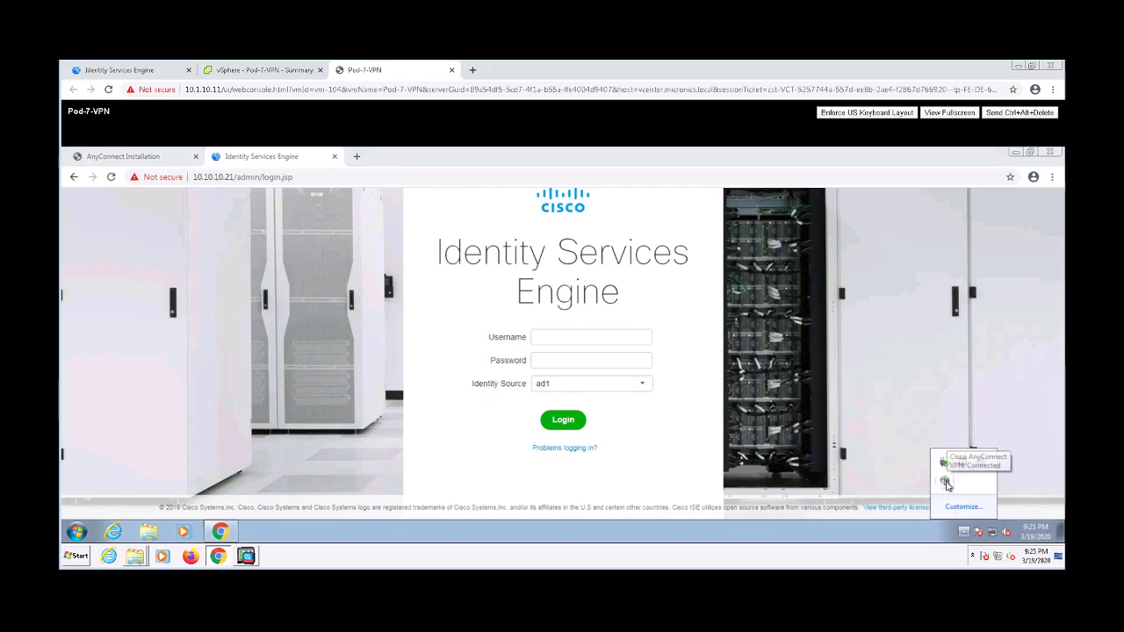
pyautogui.click(945, 483)
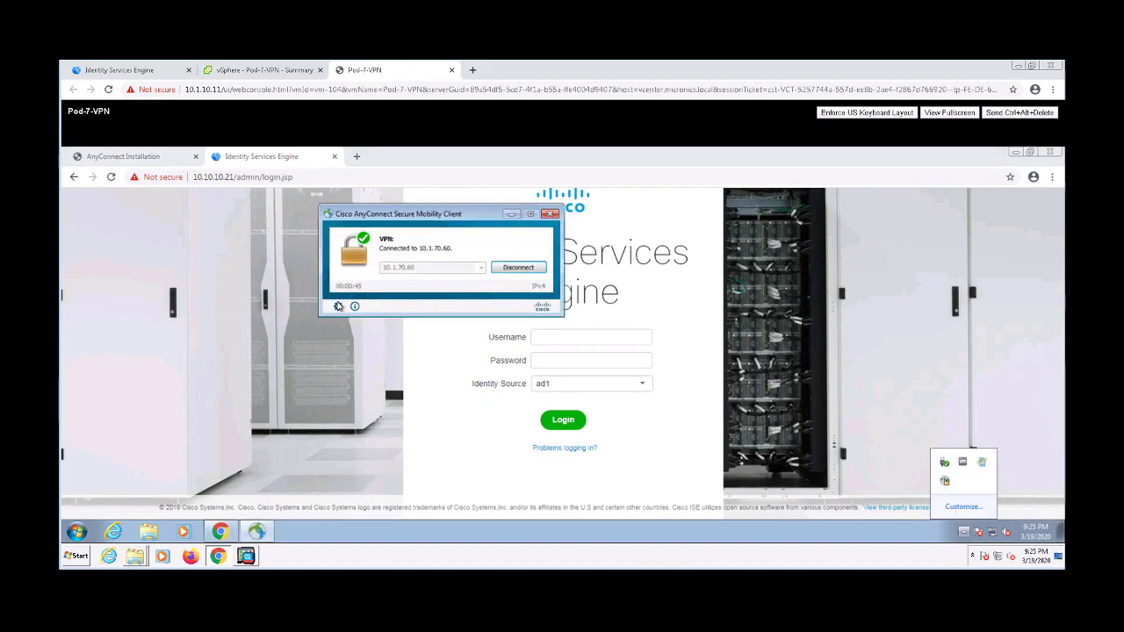
pyautogui.click(338, 307)
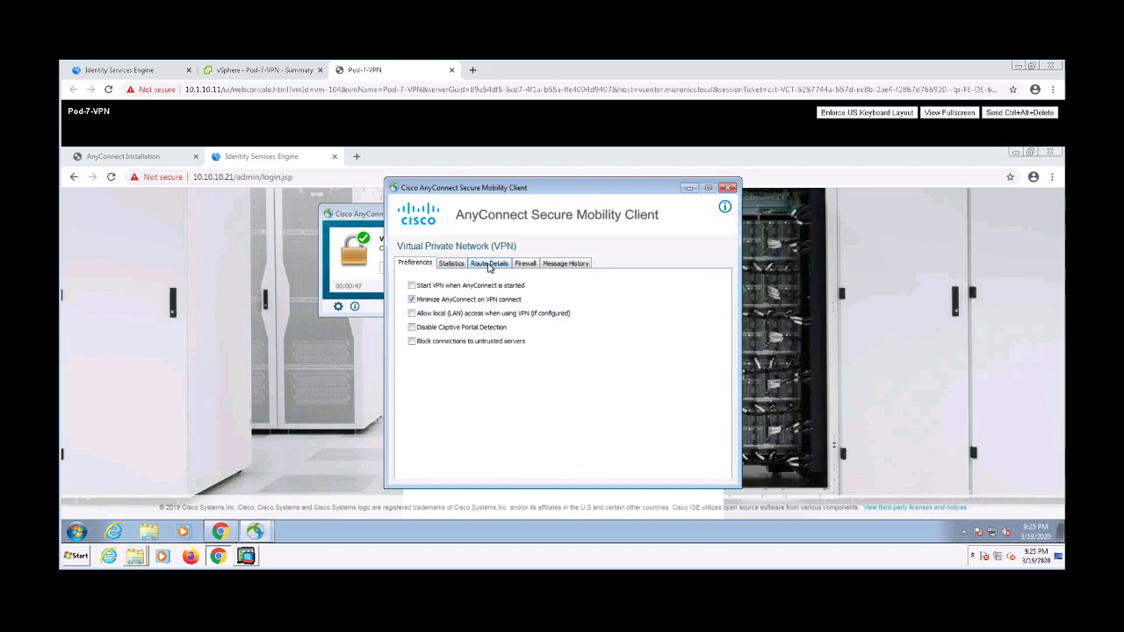
pyautogui.click(489, 264)
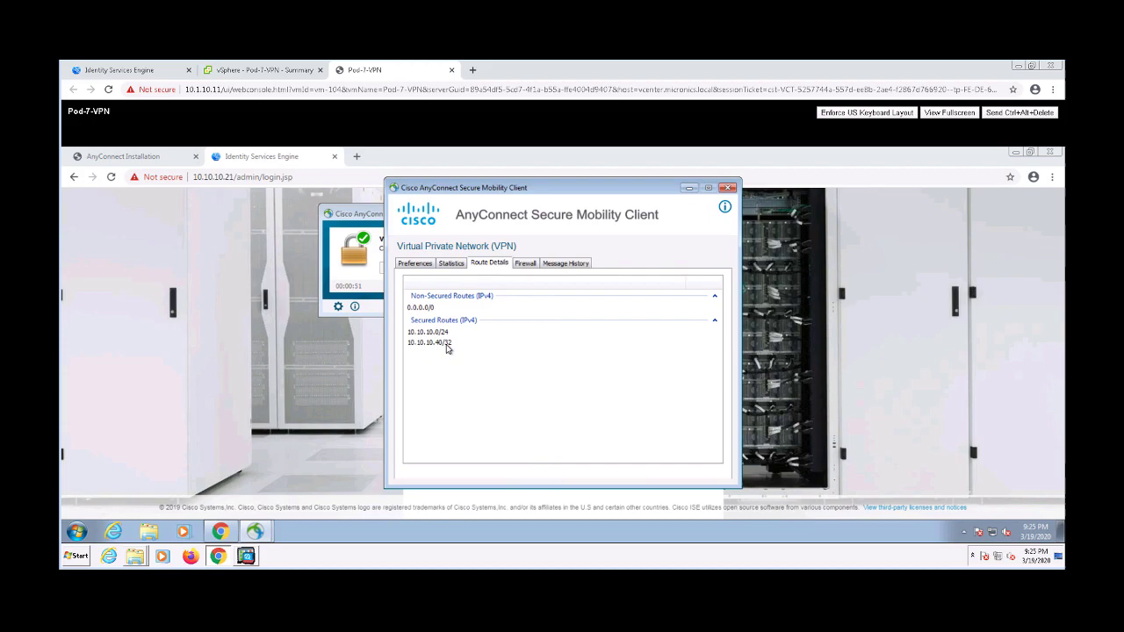
pyautogui.click(732, 189)
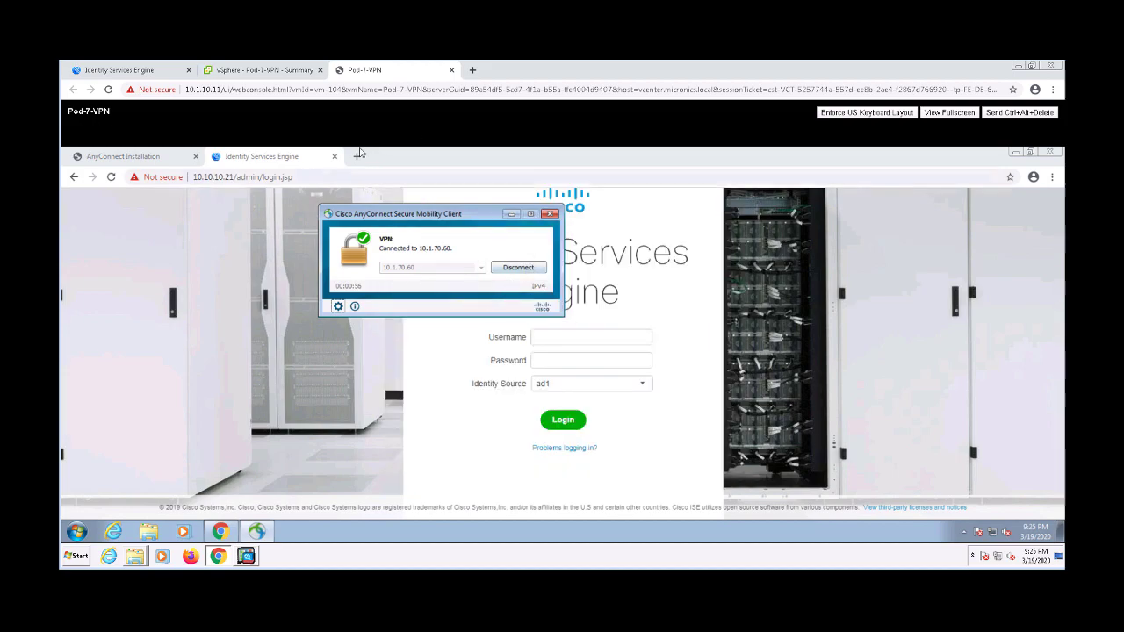
pyautogui.click(293, 175)
# Change the address to 10.10.10.41 and load it, then open the Windows Start menu
pyautogui.click(229, 179)
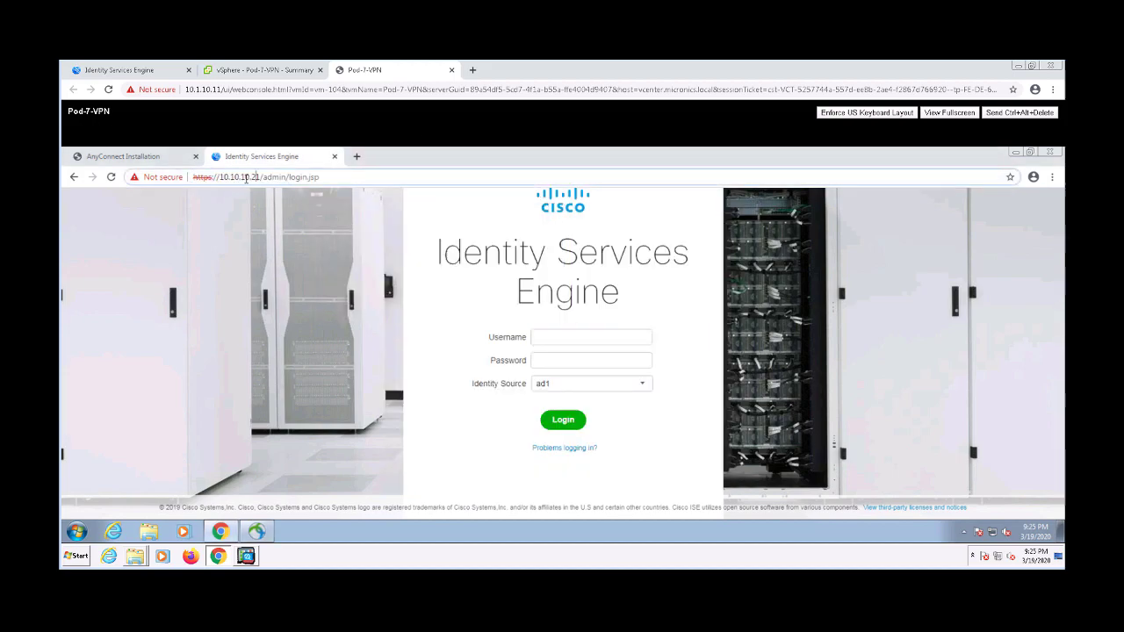
pyautogui.moveTo(252, 179); pyautogui.dragTo(484, 207)
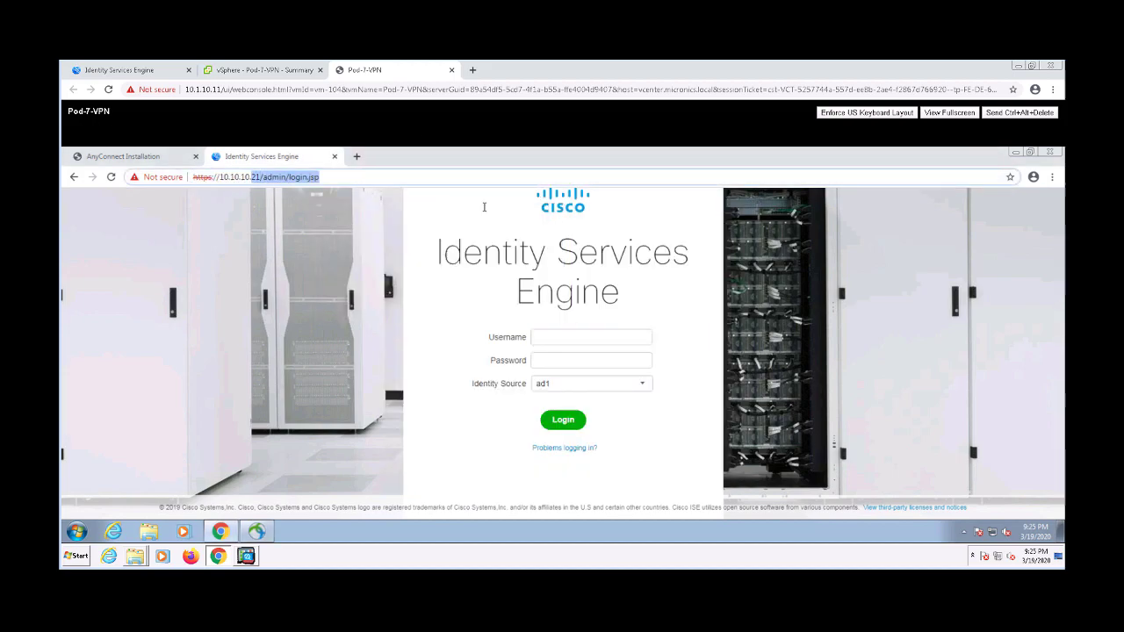
pyautogui.write('41')
pyautogui.press('Return')
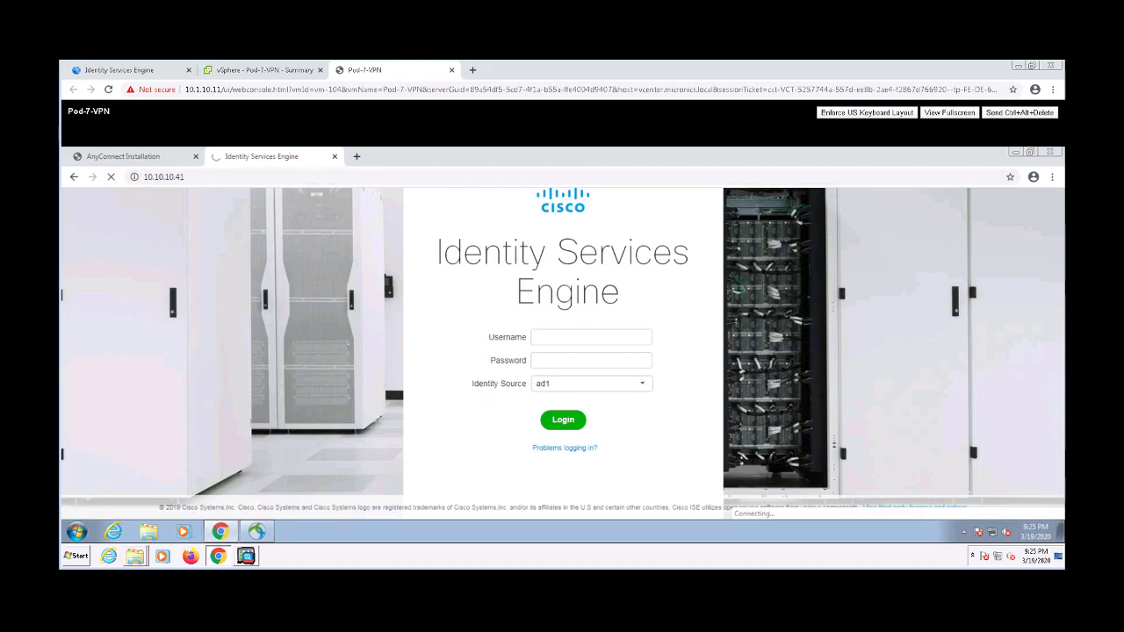
pyautogui.click(80, 558)
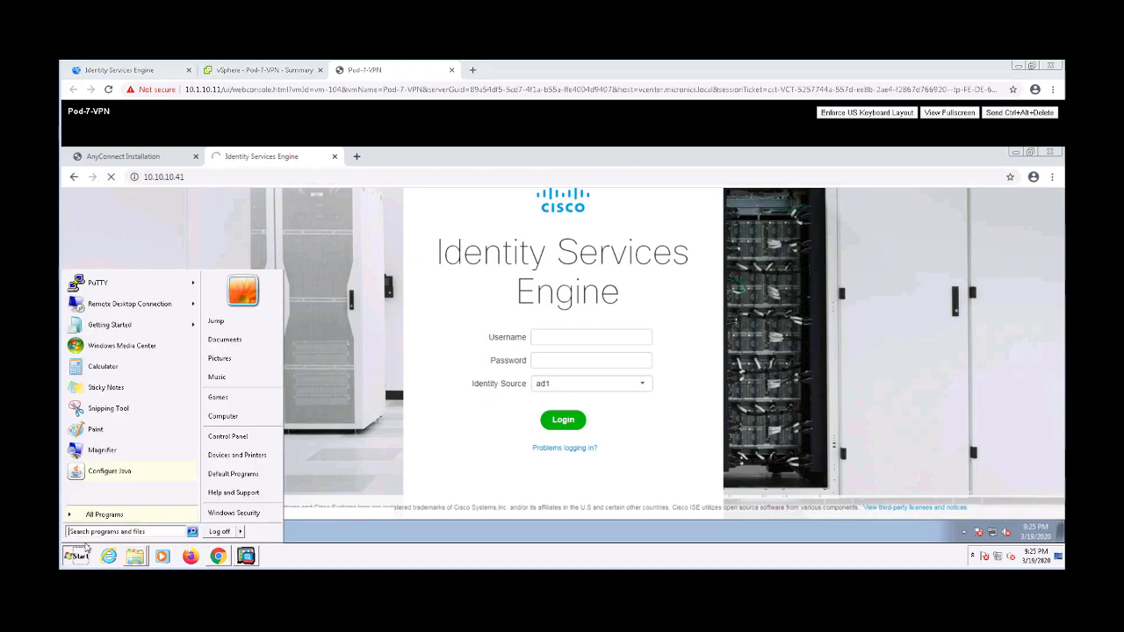
# Open the saved asav-test session in PuTTY, log in and enter privileged mode with enable
pyautogui.click(94, 282)
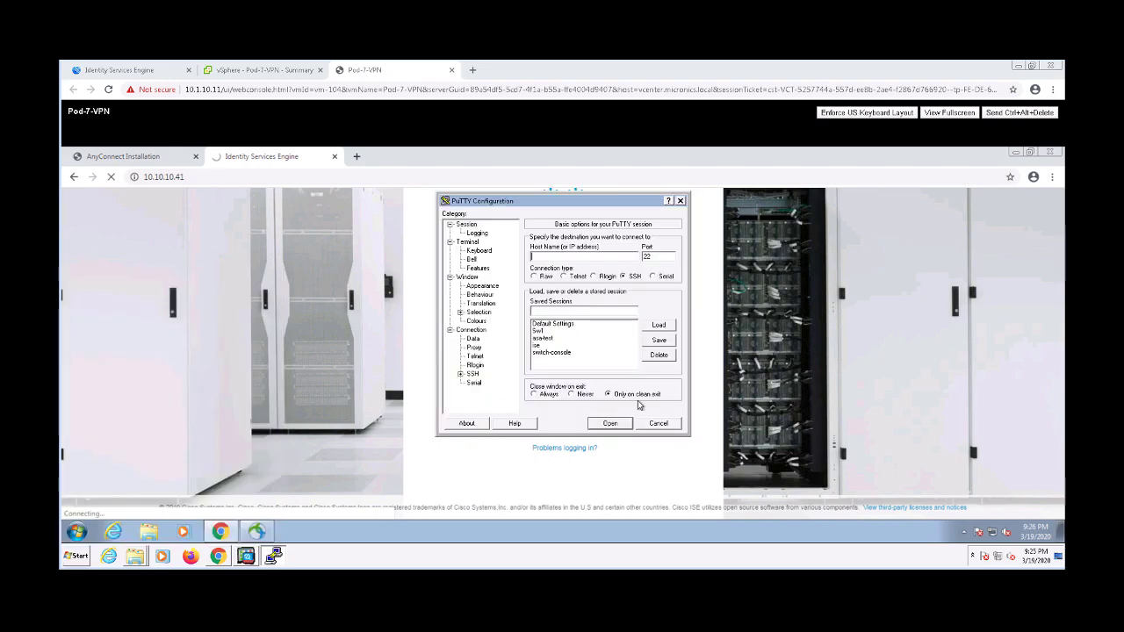
pyautogui.doubleClick(539, 340)
pyautogui.write('admin')
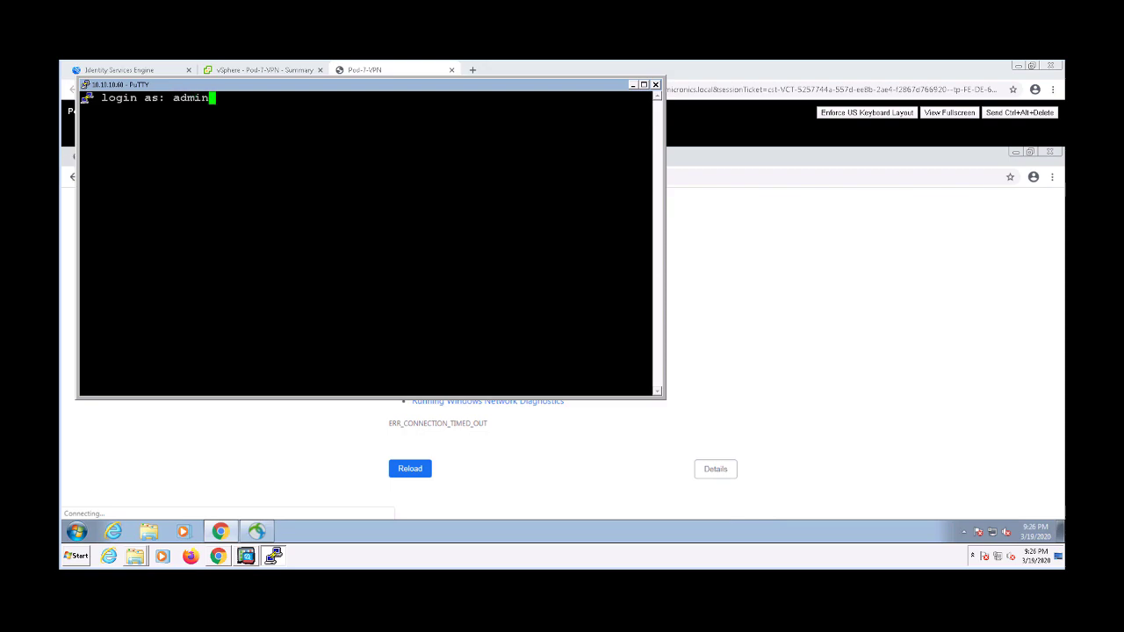
pyautogui.press('Return')
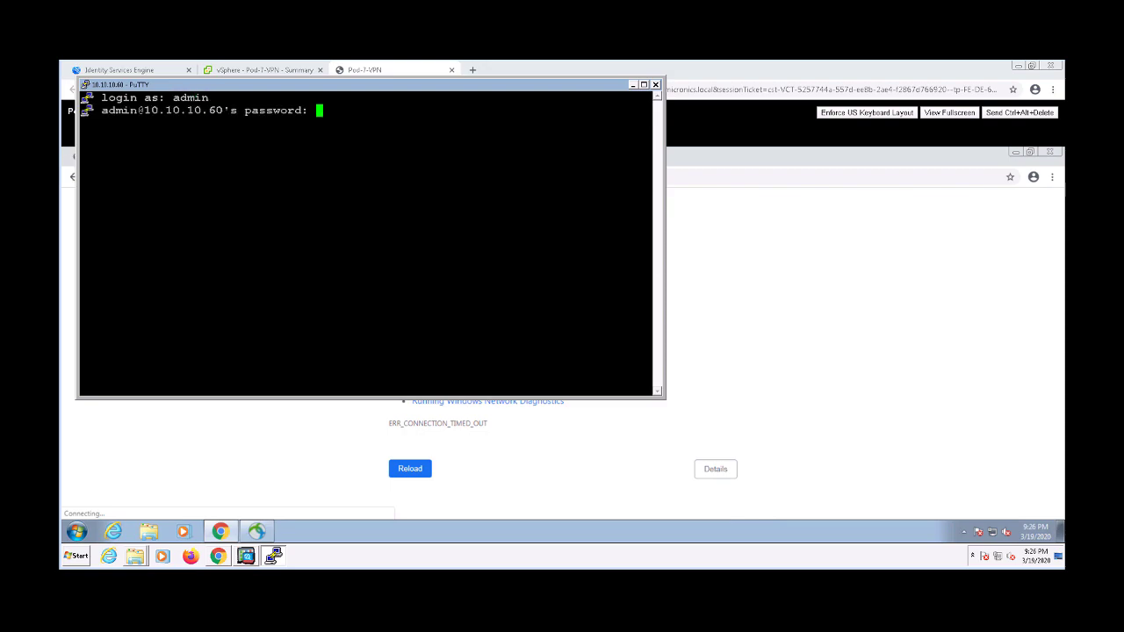
pyautogui.press('Return')
pyautogui.write('ena')
pyautogui.press('Tab')
pyautogui.press('Return')
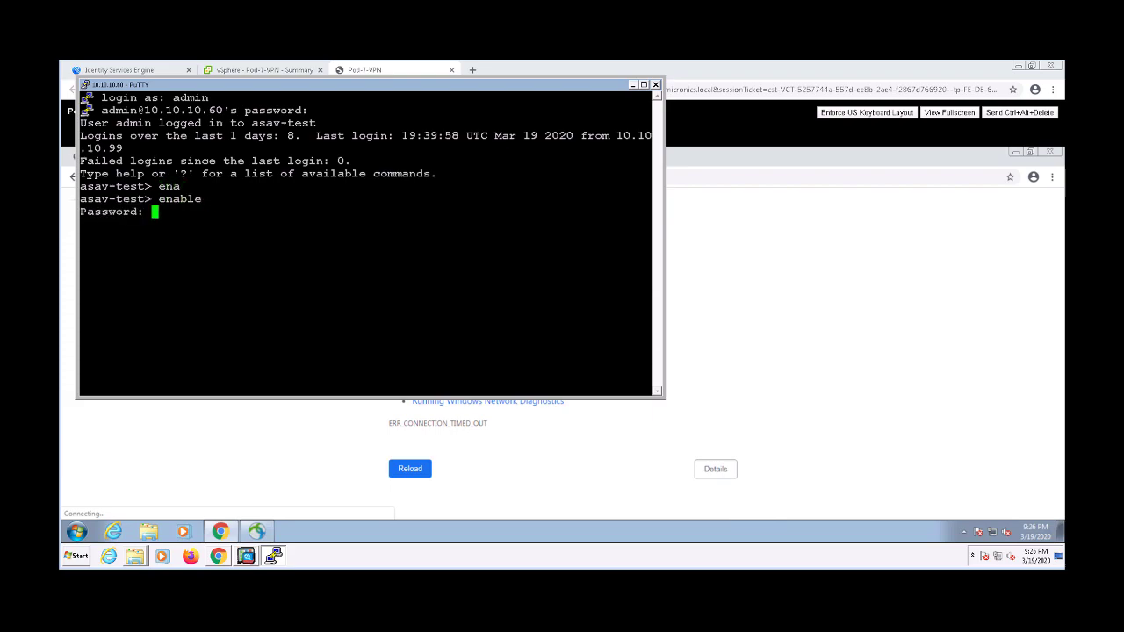
pyautogui.write('*********')
pyautogui.press('Return')
# Run 'show vpn-sessiondb anyconnect' to list the AnyConnect session, maximising the terminal
pyautogui.write('show vp')
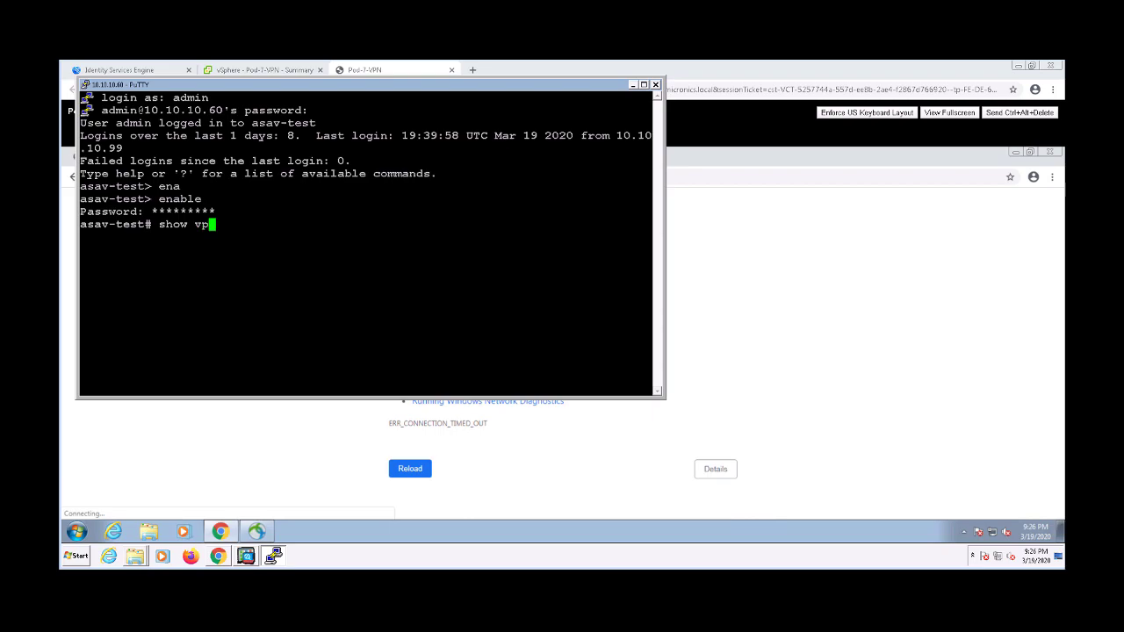
pyautogui.press('Tab')
pyautogui.write('n')
pyautogui.press('Tab')
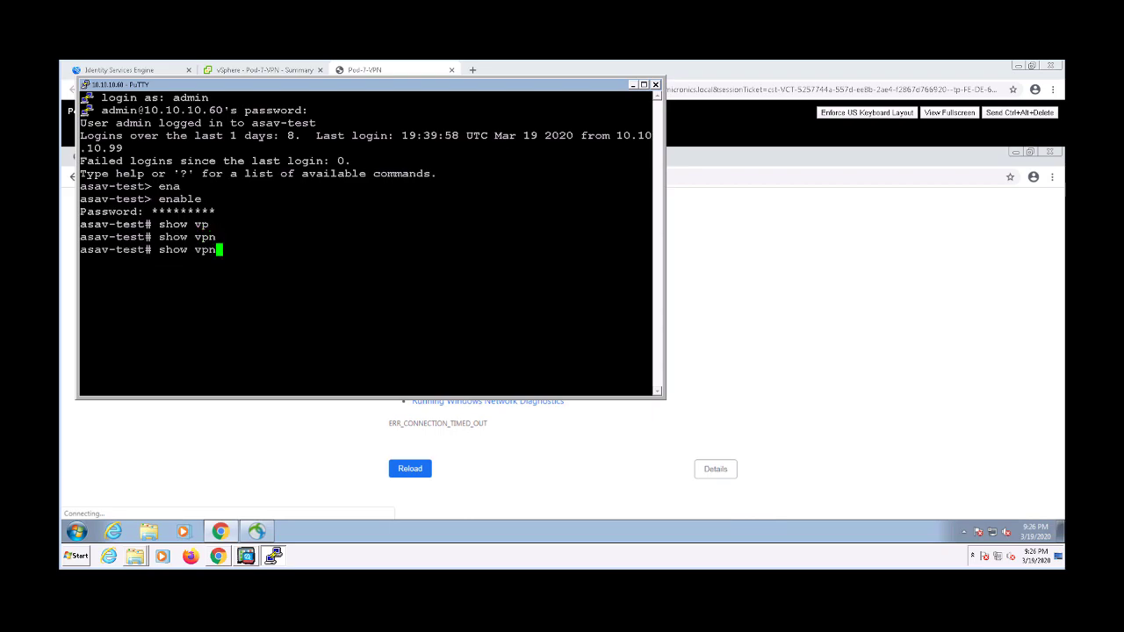
pyautogui.write('d')
pyautogui.press('Tab')
pyautogui.write('?')
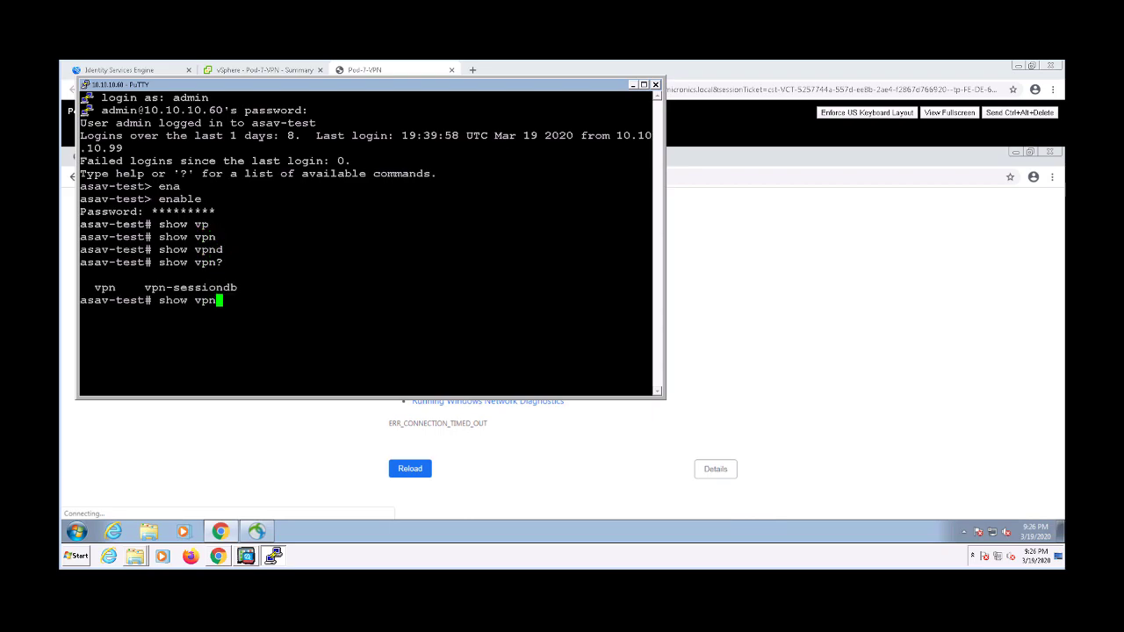
pyautogui.write('-s')
pyautogui.press('Tab')
pyautogui.write('an')
pyautogui.press('Tab')
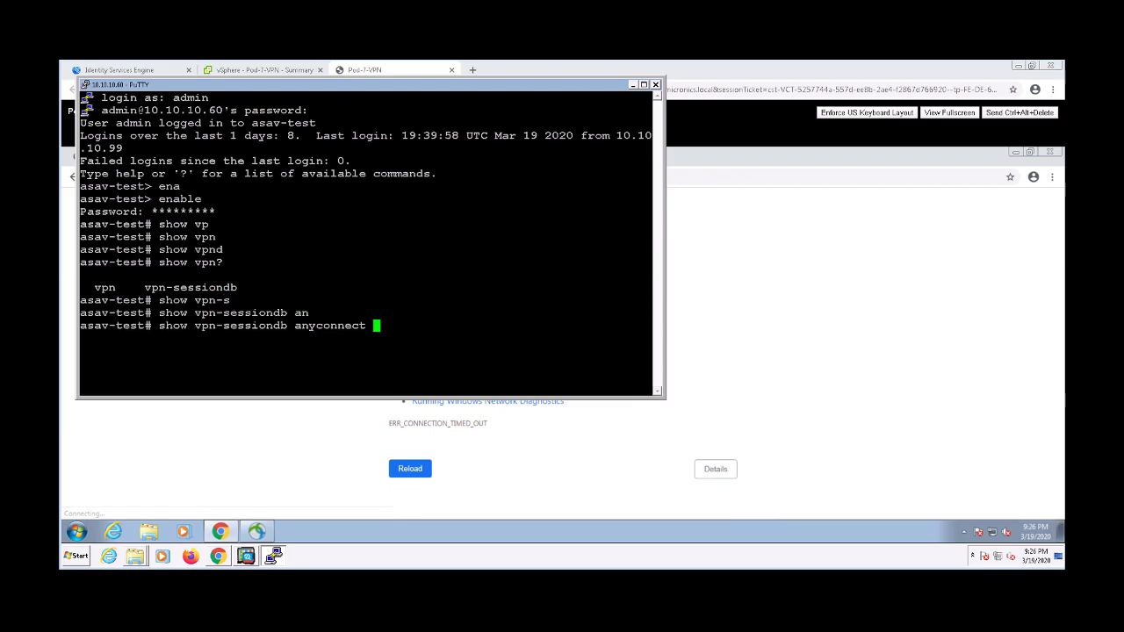
pyautogui.press('Return')
pyautogui.press('super+Up')
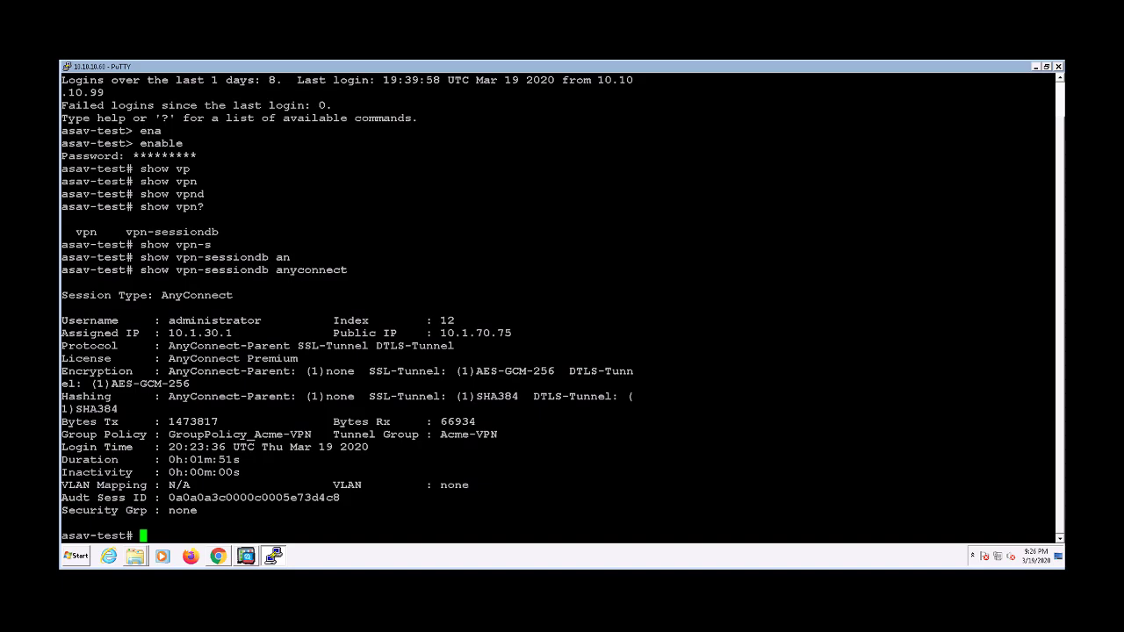
# Run 'show access-list' and highlight the downloaded #ACSACL# DACL entries
pyautogui.press('Return')
pyautogui.write('show access')
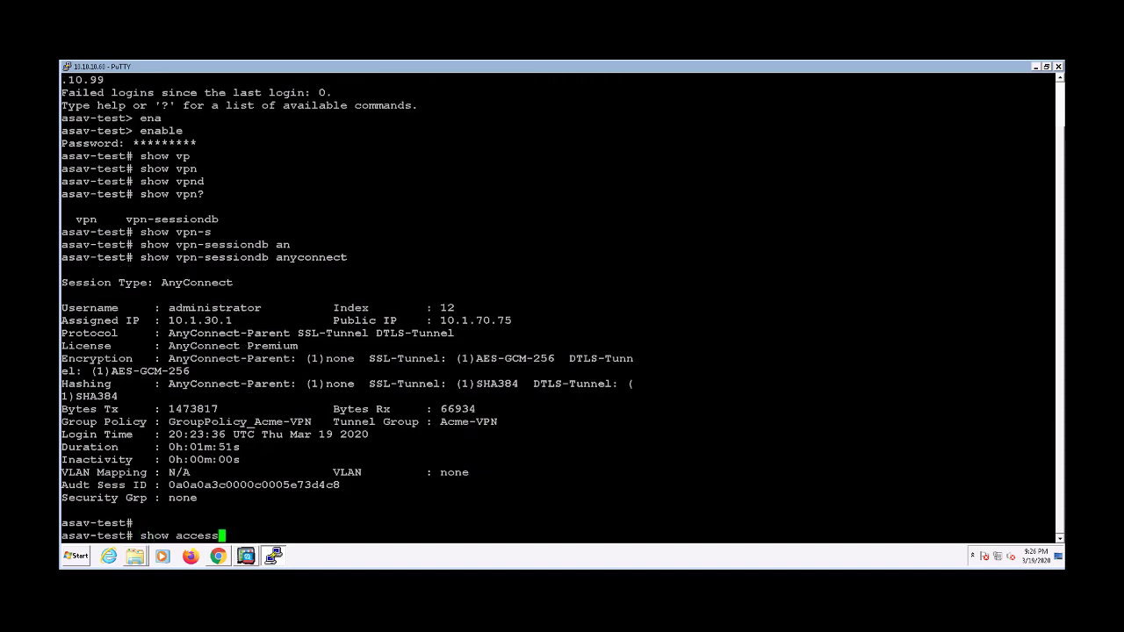
pyautogui.press('Tab')
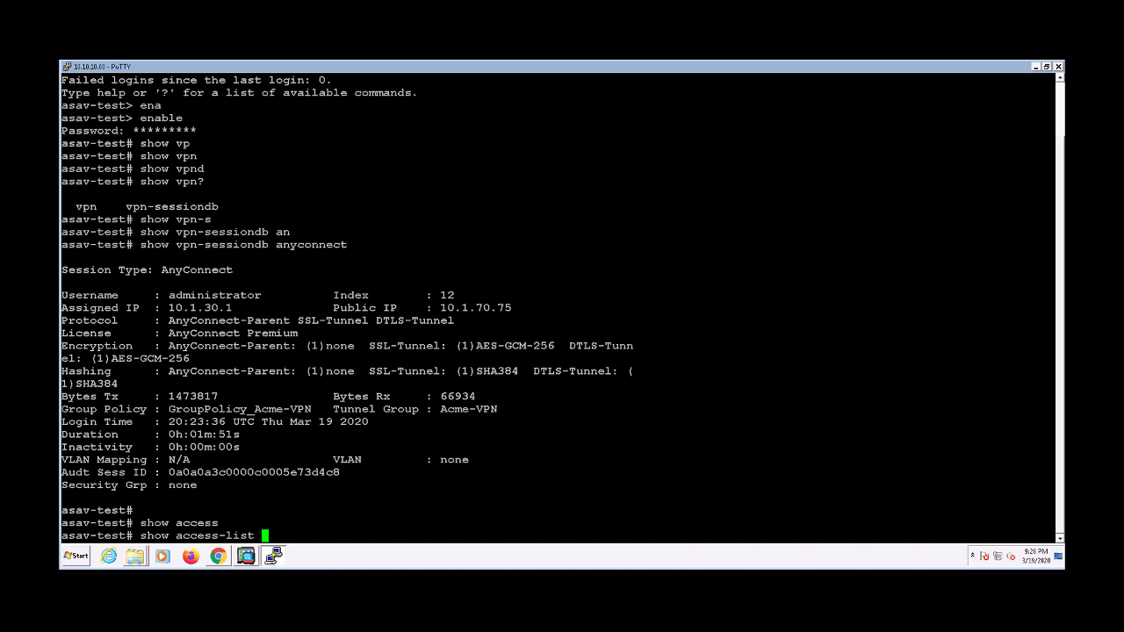
pyautogui.press('Return')
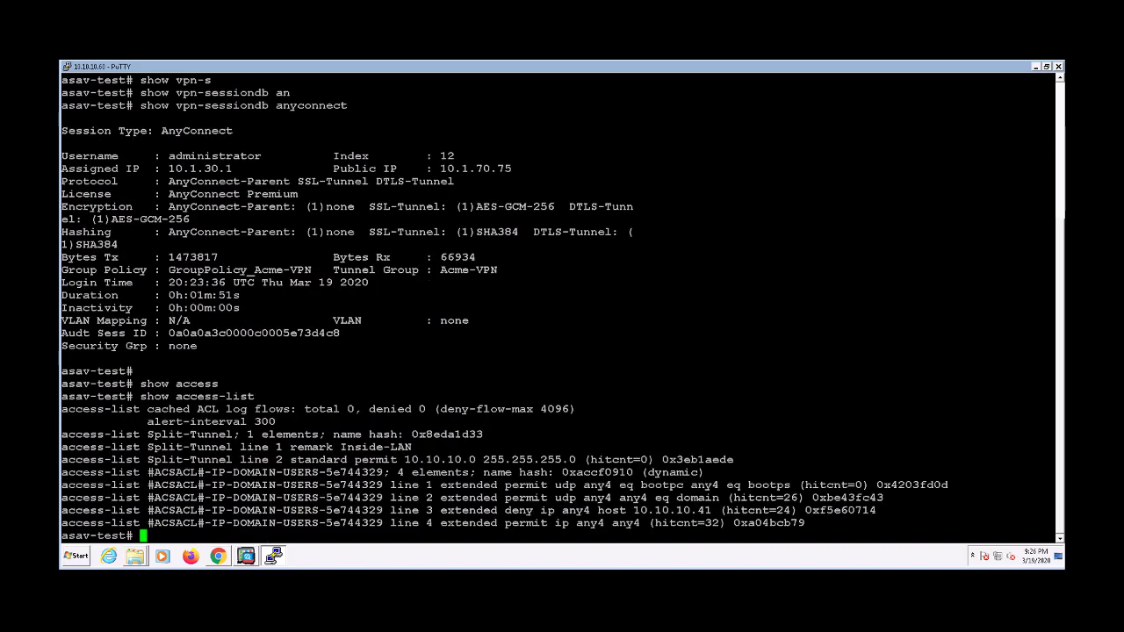
pyautogui.moveTo(1053, 524); pyautogui.dragTo(59, 473)
# Close the PuTTY session and confirm the close
pyautogui.click(318, 521)
pyautogui.click(1058, 67)
pyautogui.click(575, 348)
# Disconnect the AnyConnect VPN session to 10.1.70.60 and return to the ISE live logs
pyautogui.click(163, 157)
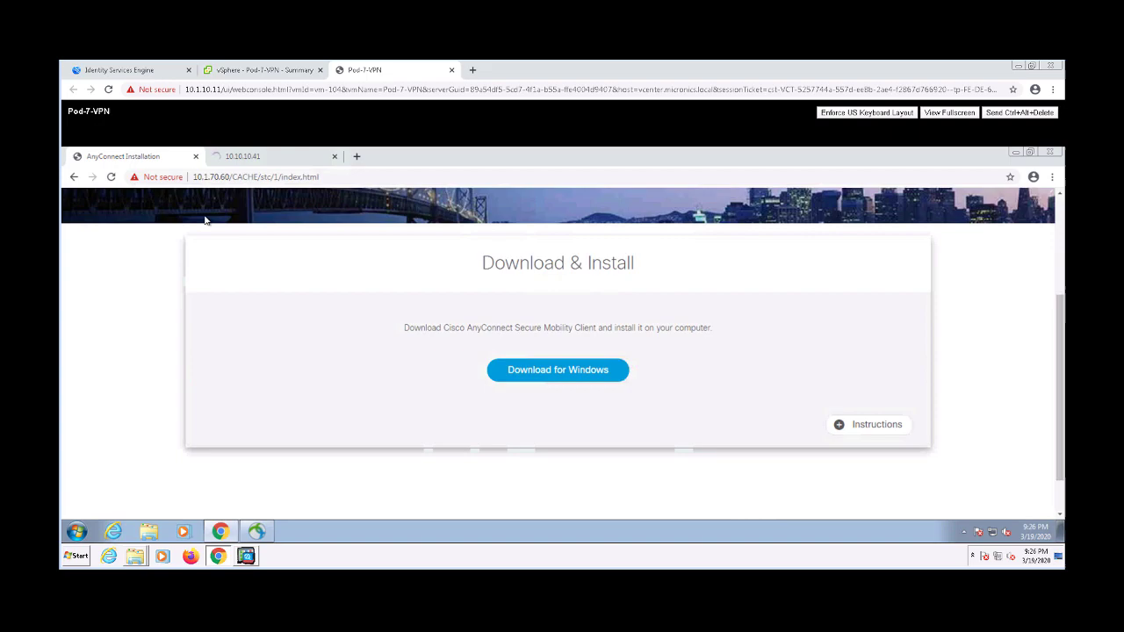
pyautogui.click(964, 532)
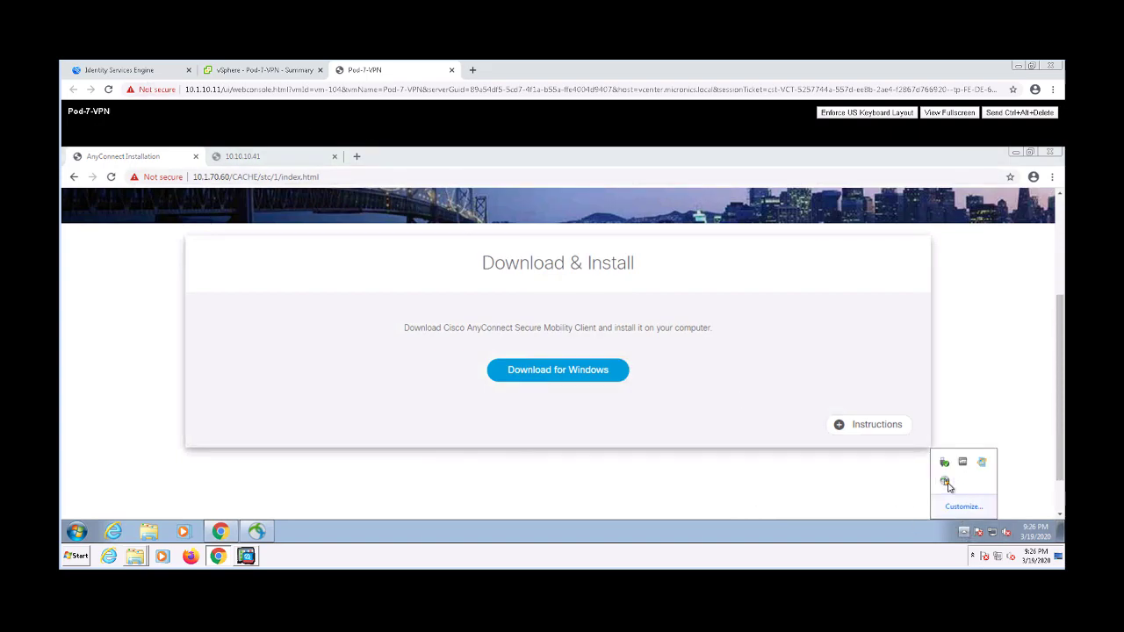
pyautogui.click(944, 482)
pyautogui.click(520, 268)
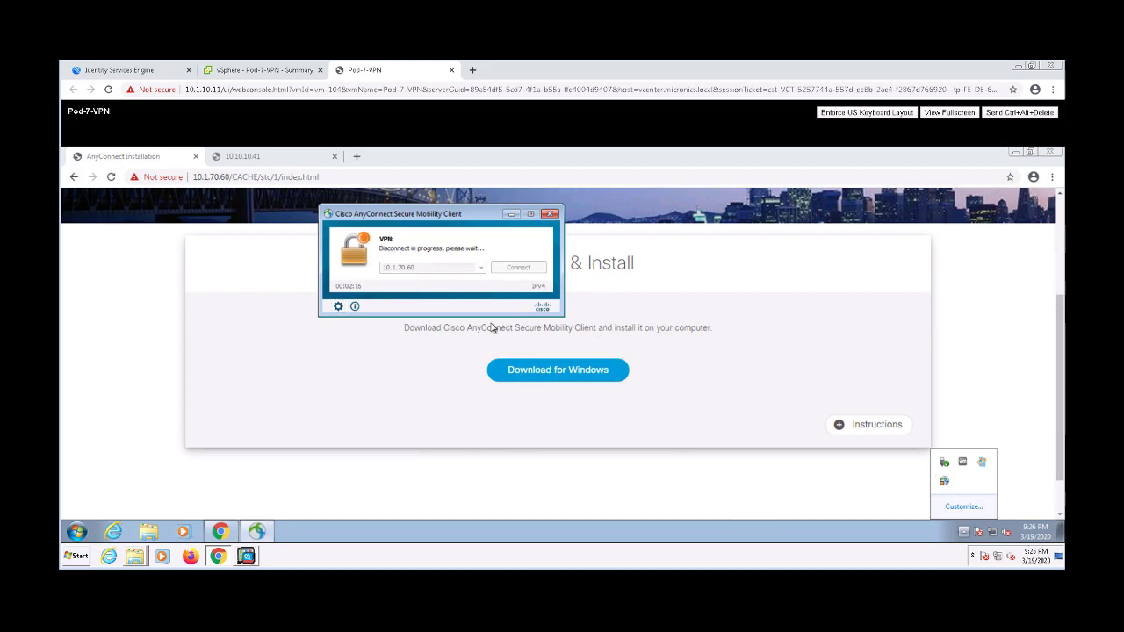
pyautogui.click(130, 72)
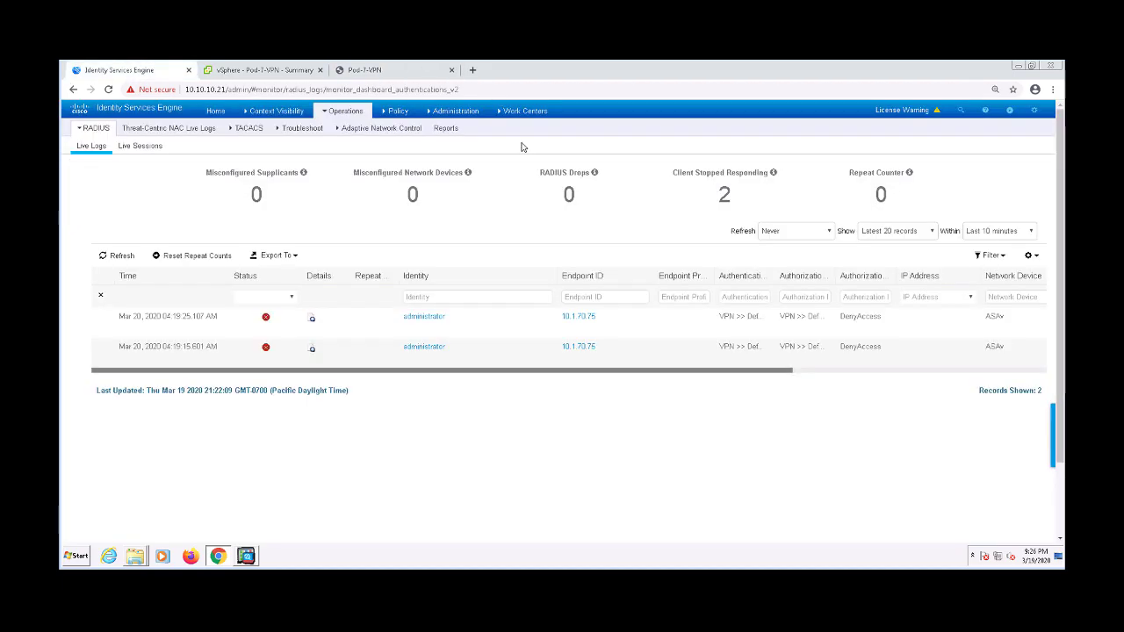
# Refresh the live logs and confirm the new 10.1.70.75 login's Tunnel-Group-Name reads Acme-VPN
pyautogui.click(120, 256)
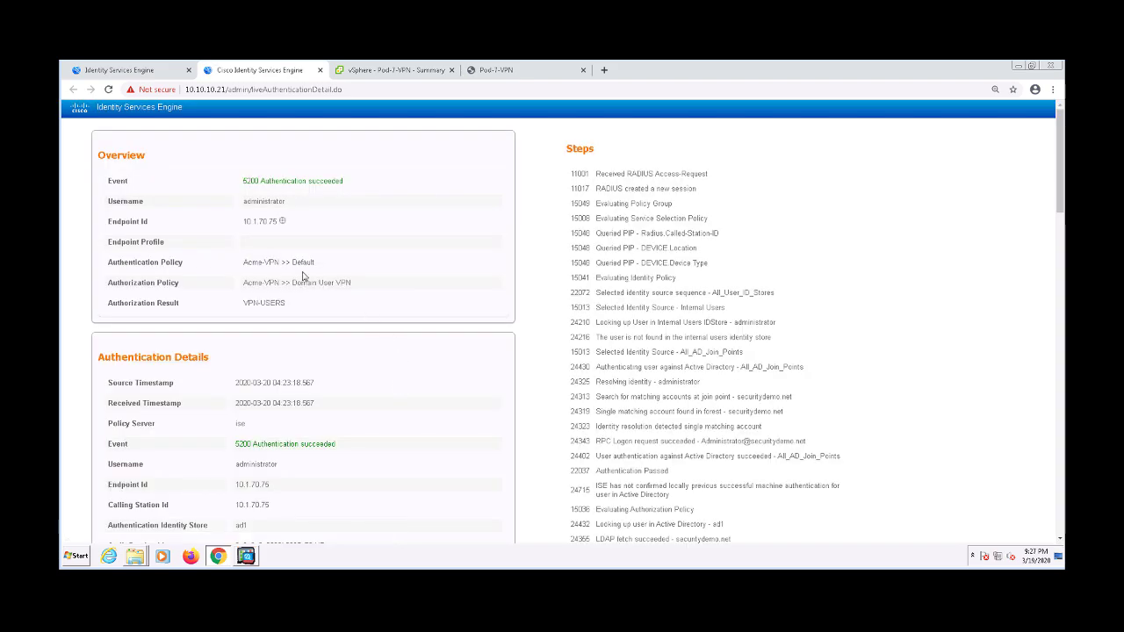
pyautogui.scroll(-5, 387, 298)
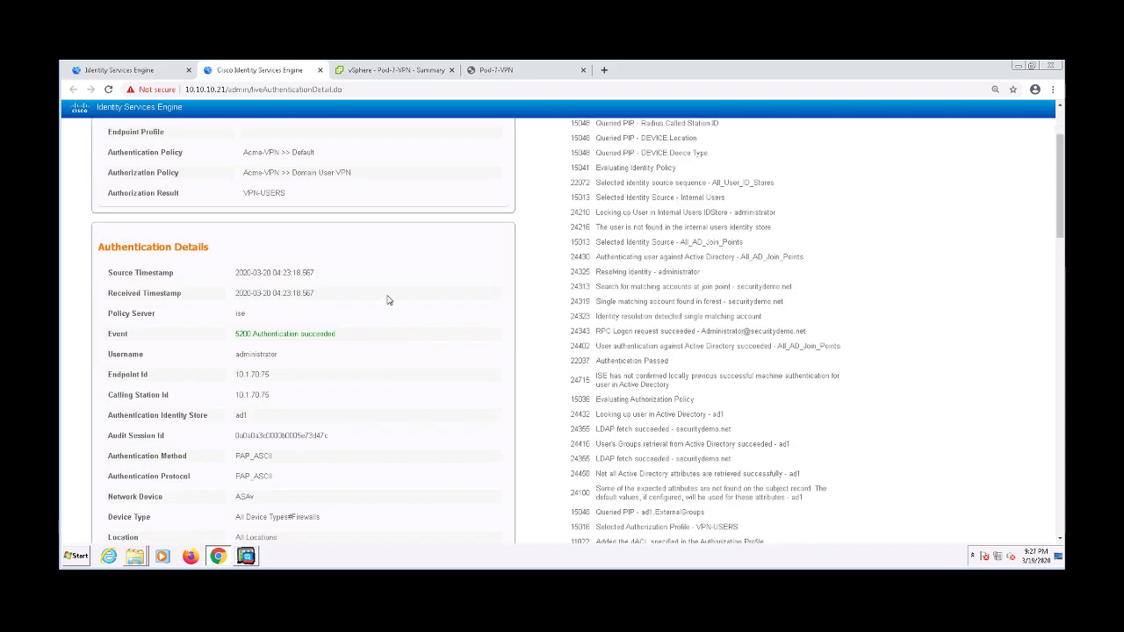
pyautogui.scroll(-4, 389, 300)
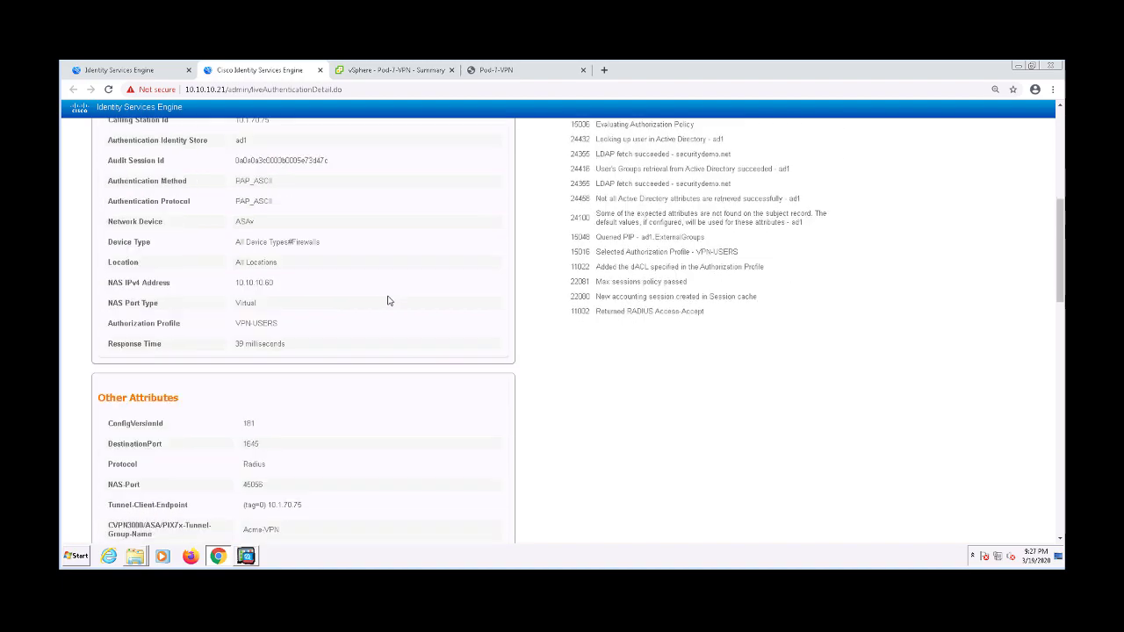
pyautogui.scroll(-2, 389, 300)
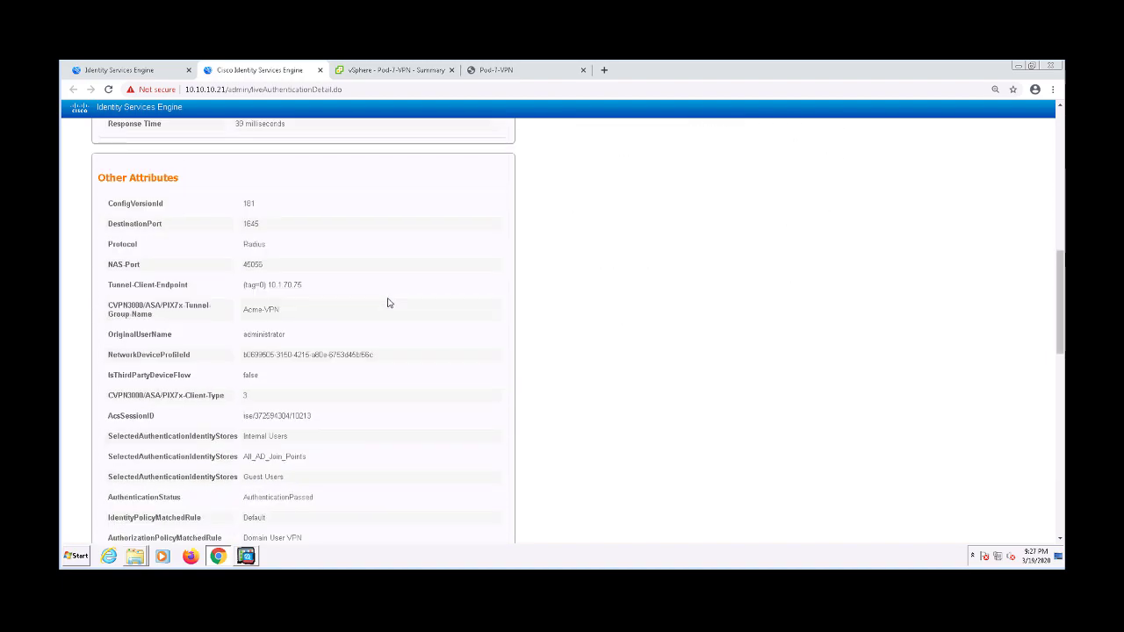
pyautogui.moveTo(136, 307); pyautogui.dragTo(250, 309)
pyautogui.tripleClick(270, 309)
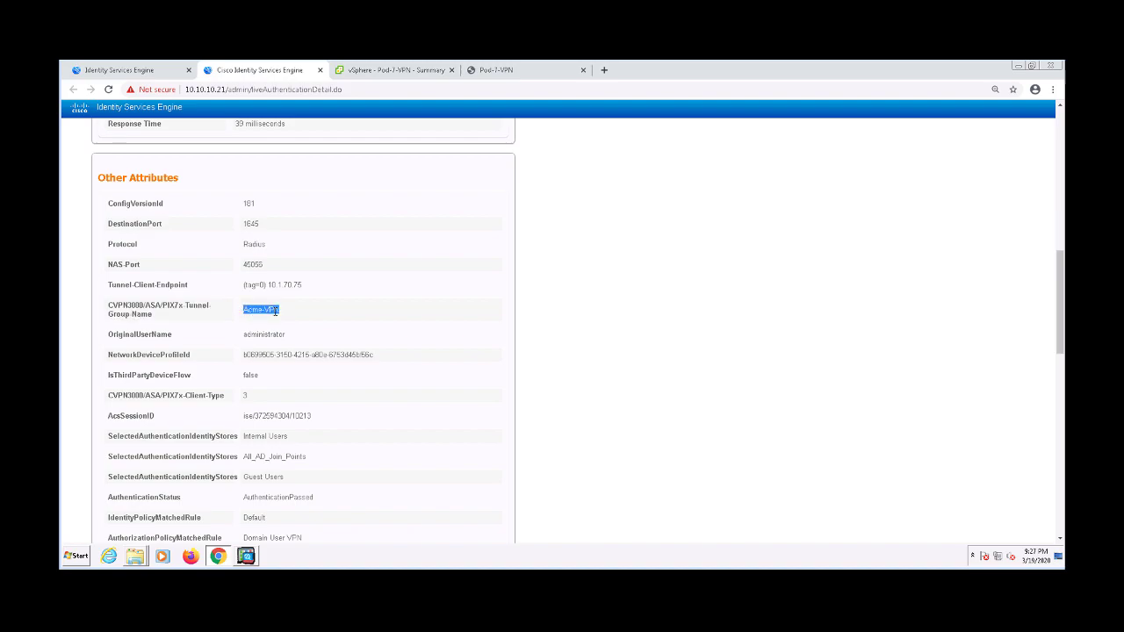
pyautogui.click(742, 321)
pyautogui.doubleClick(272, 310)
pyautogui.tripleClick(272, 310)
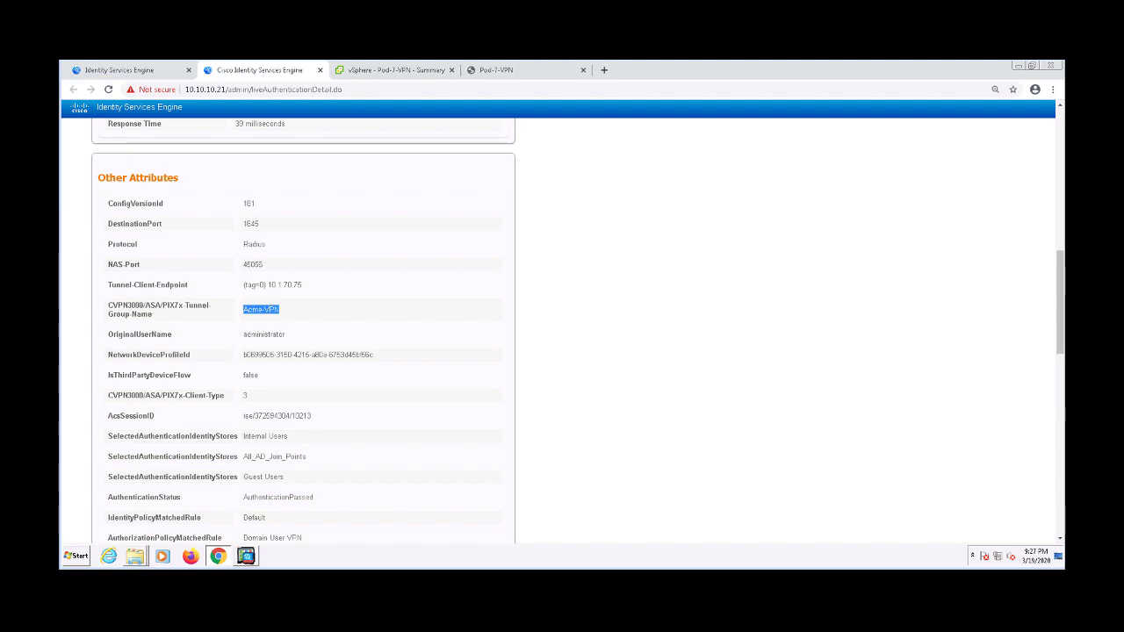
pyautogui.click(729, 217)
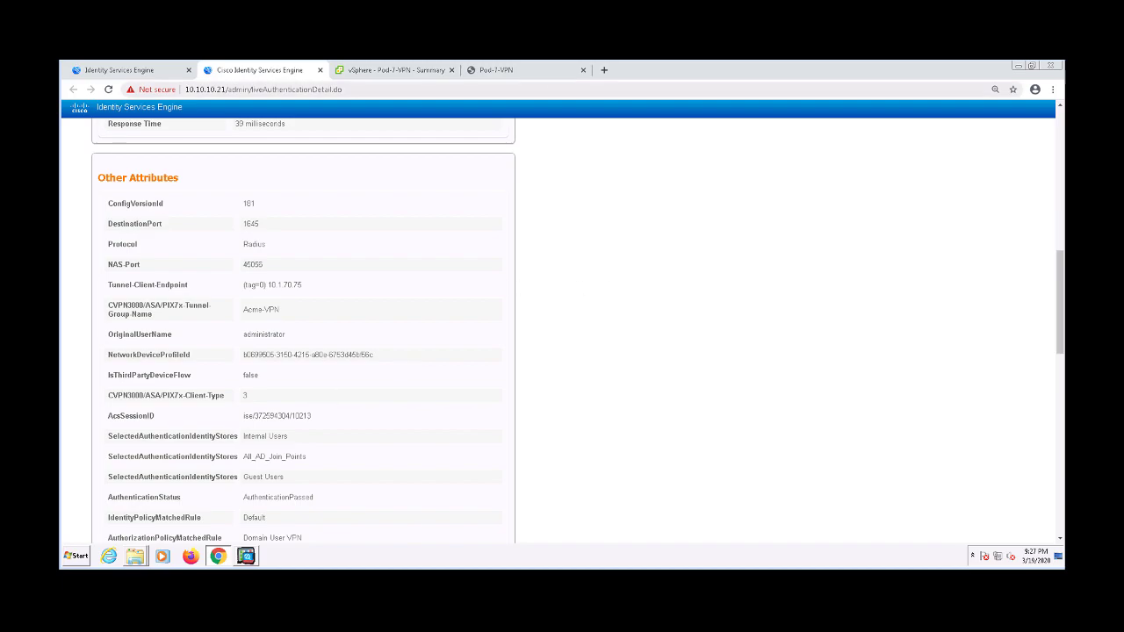
pyautogui.scroll(10, 593, 223)
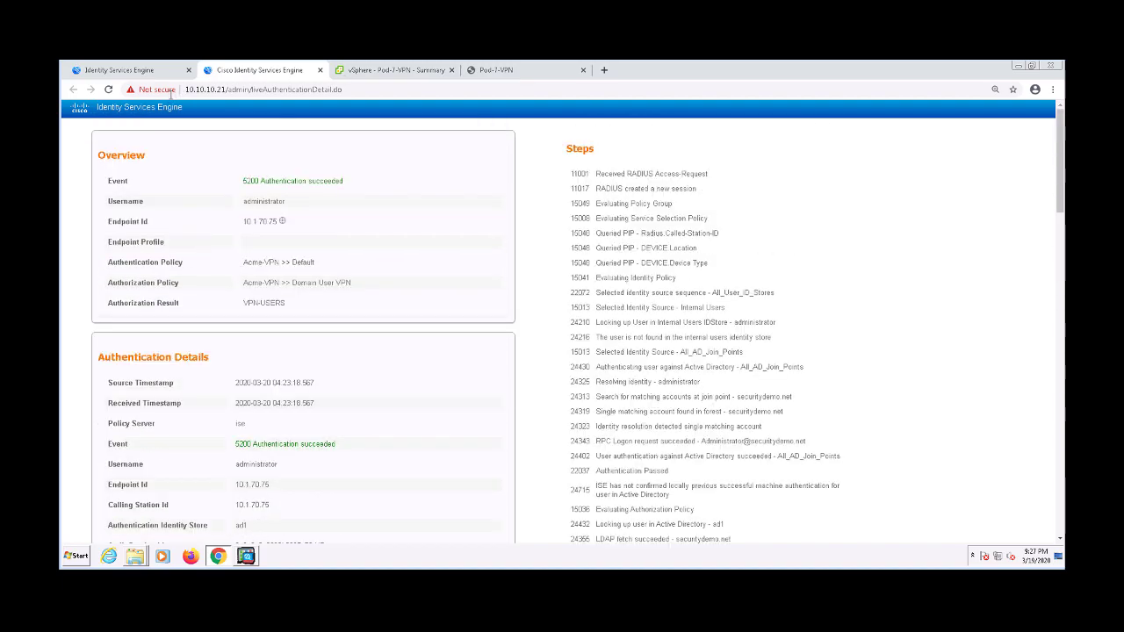
# Go from the live logs to the Policy Sets list
pyautogui.click(132, 70)
pyautogui.click(399, 113)
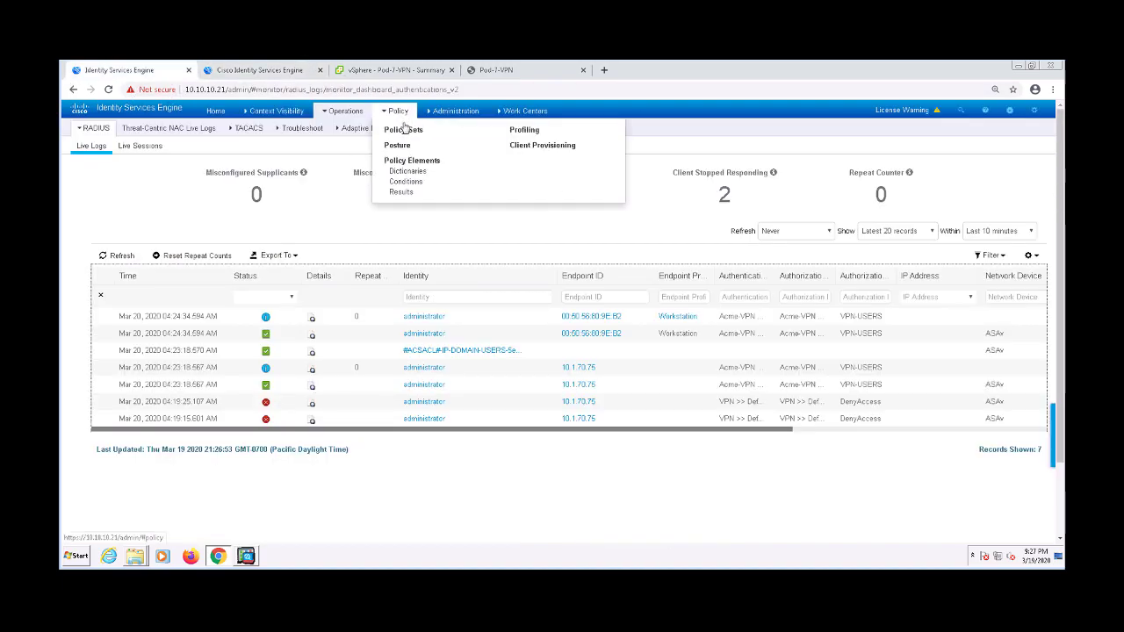
pyautogui.click(404, 136)
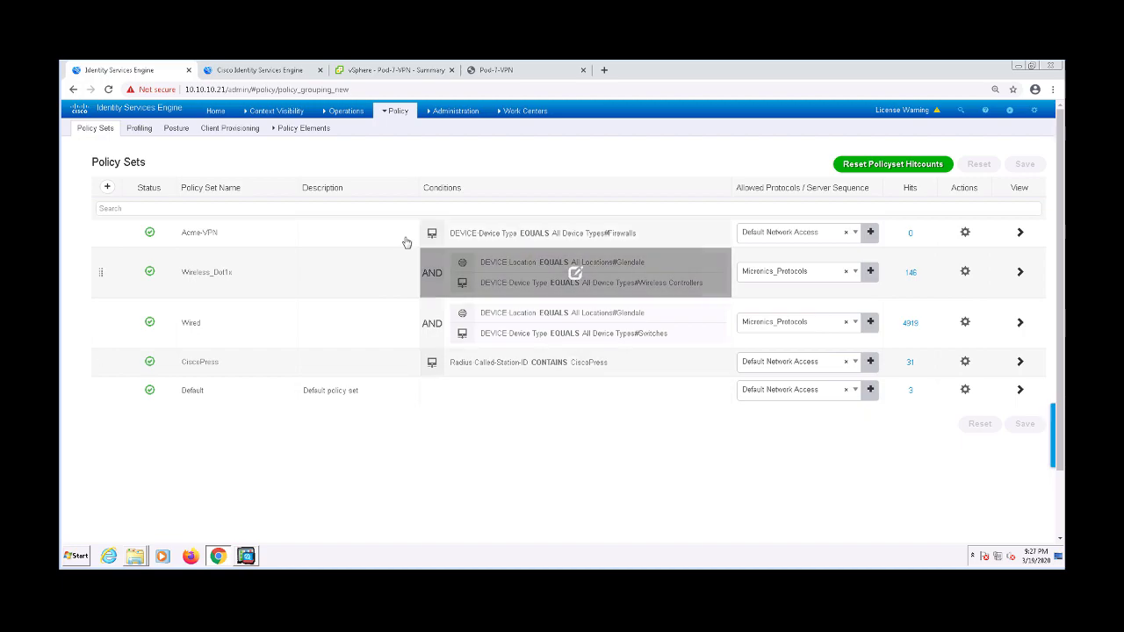
# Add an AND clause to Acme-VPN's condition, browsing Cisco-VPN3000 attributes filtered by 'tunnel-group-nam'
pyautogui.click(573, 233)
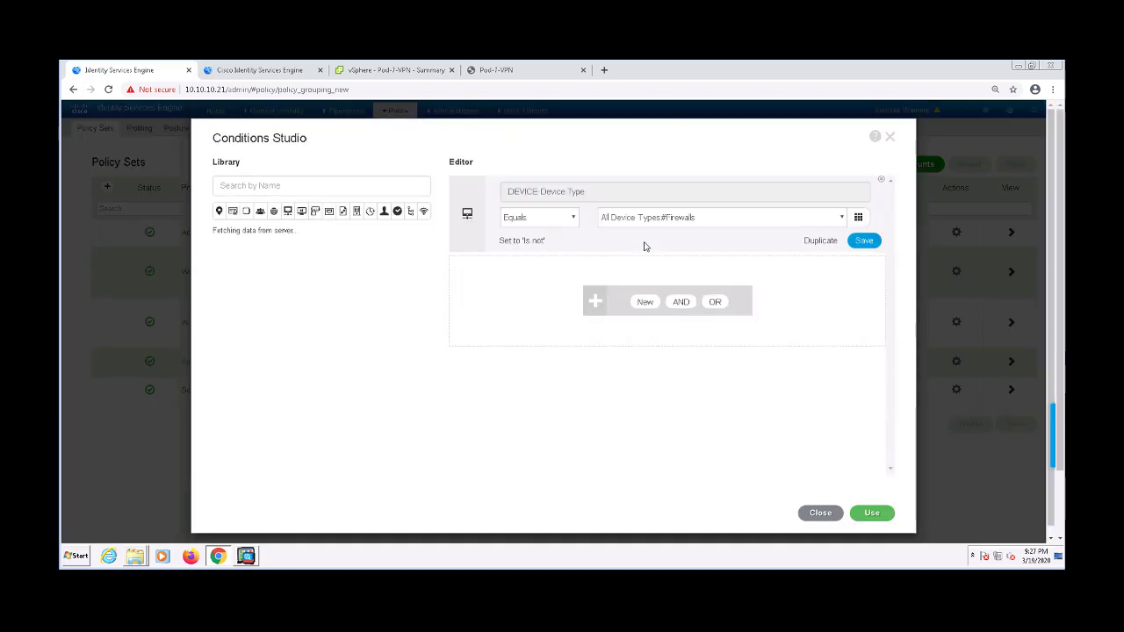
pyautogui.click(633, 313)
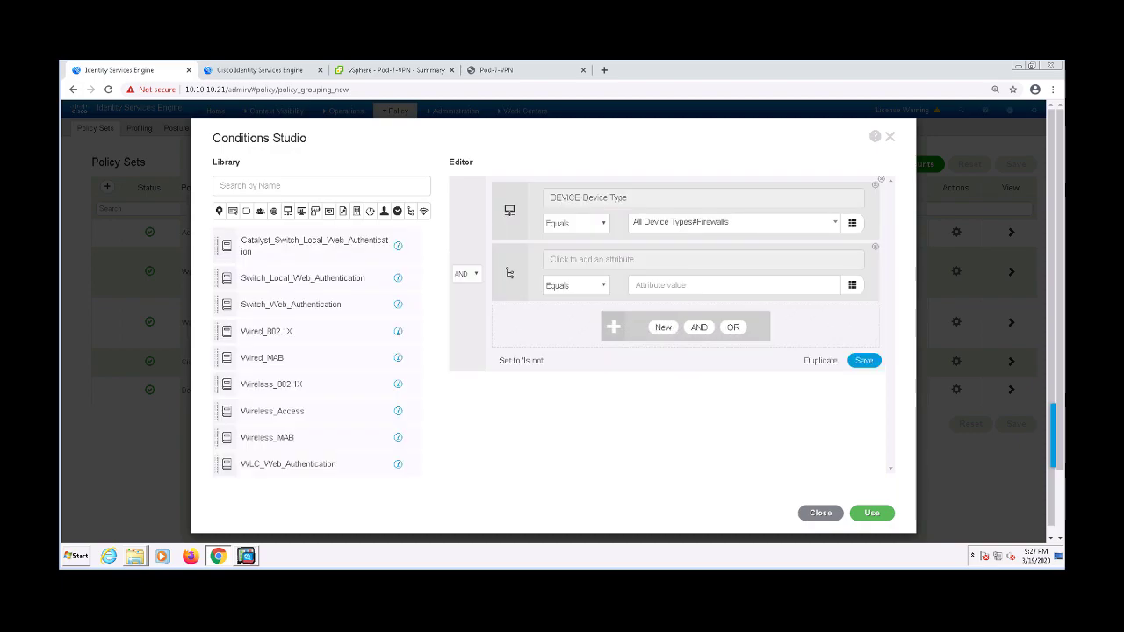
pyautogui.click(666, 261)
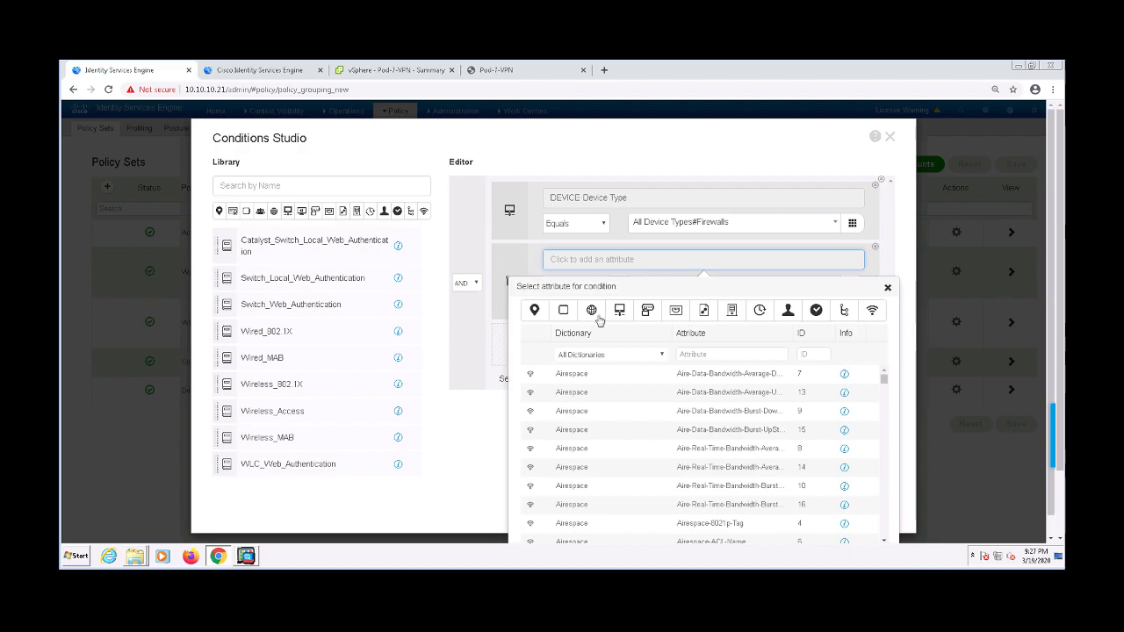
pyautogui.click(657, 356)
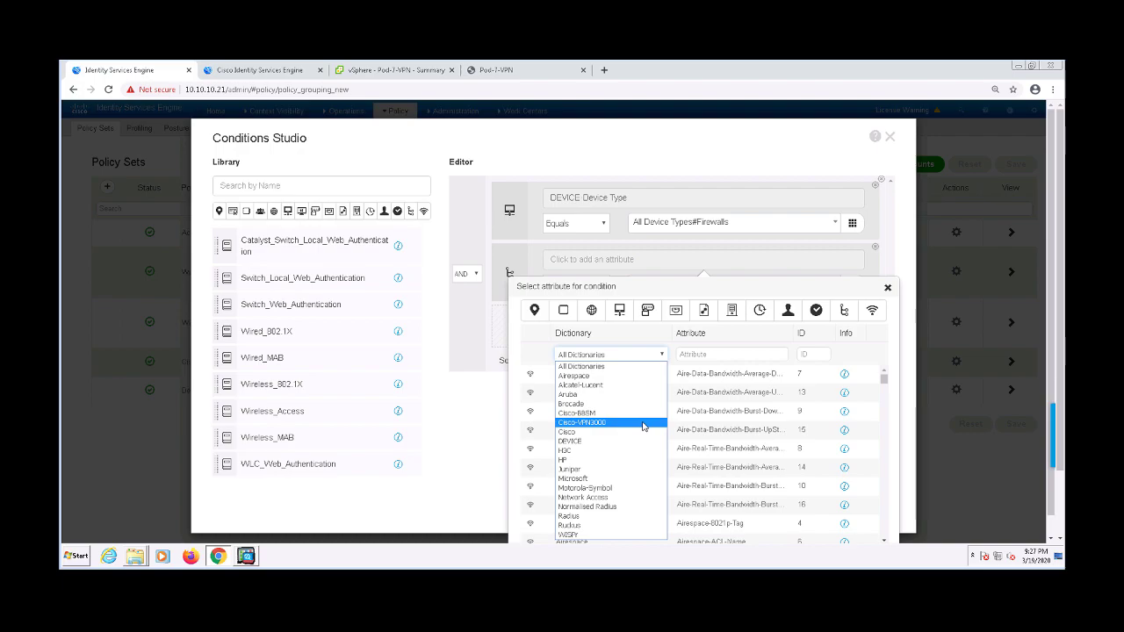
pyautogui.click(705, 355)
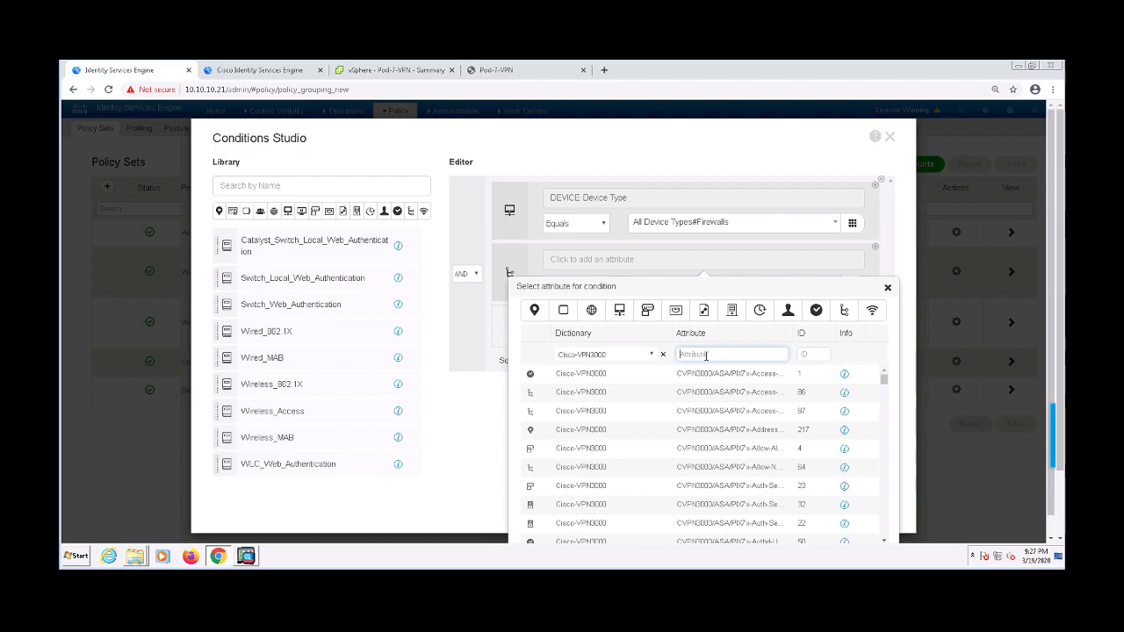
pyautogui.write('tunnel')
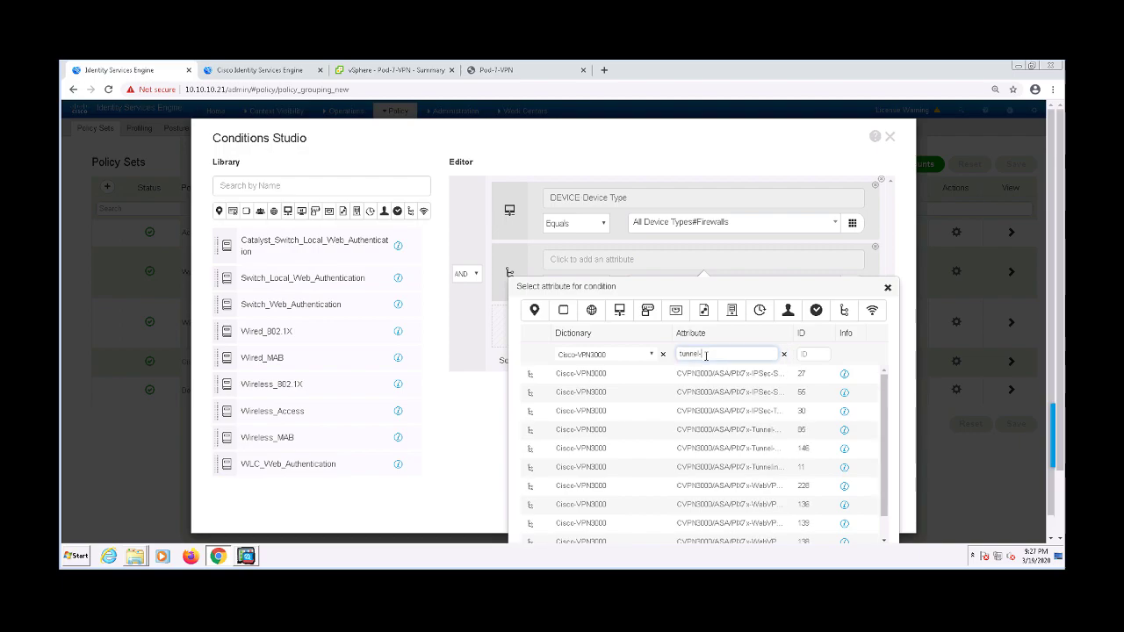
pyautogui.write('-group-nam')
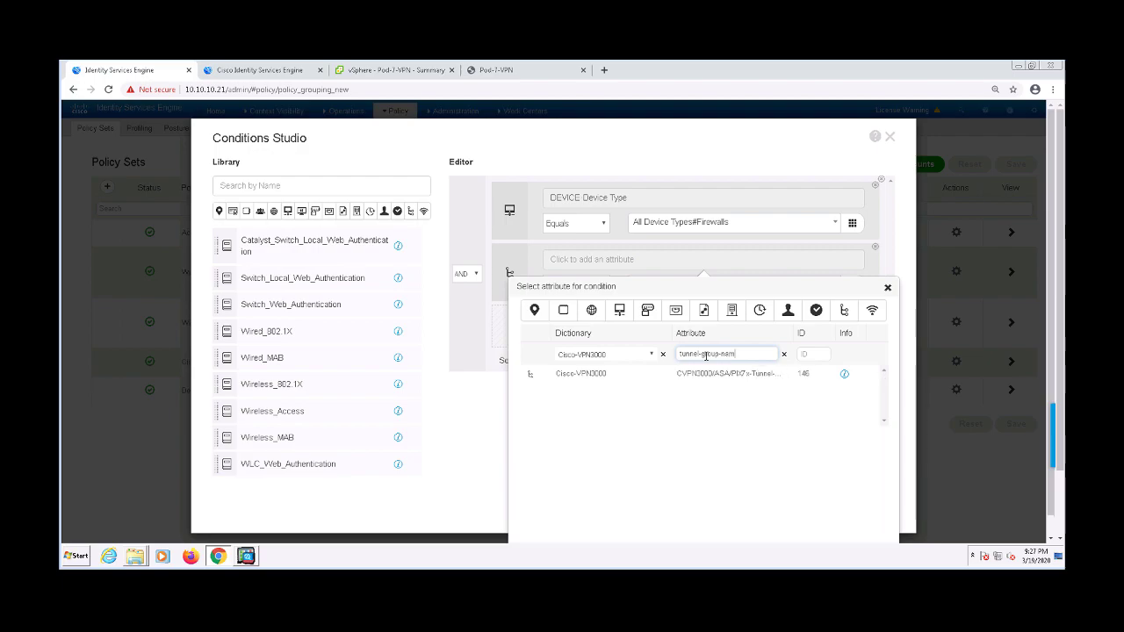
# Set the clause to Tunnel-Group-Name Contains 'Acme-VPN', apply it, and save the policy set
pyautogui.click(690, 376)
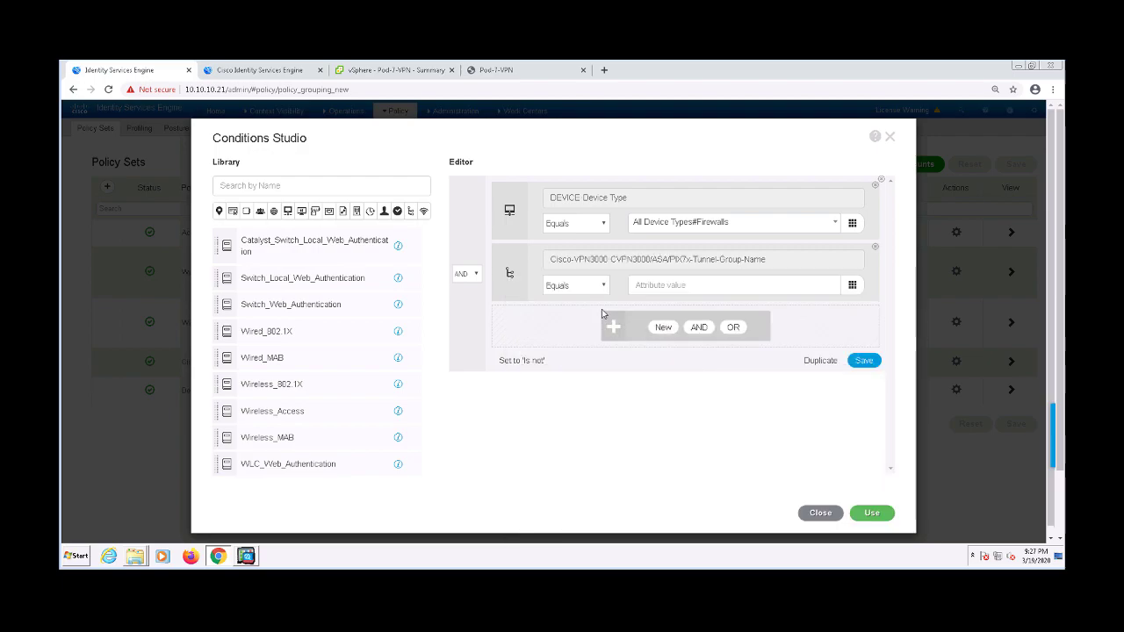
pyautogui.click(593, 288)
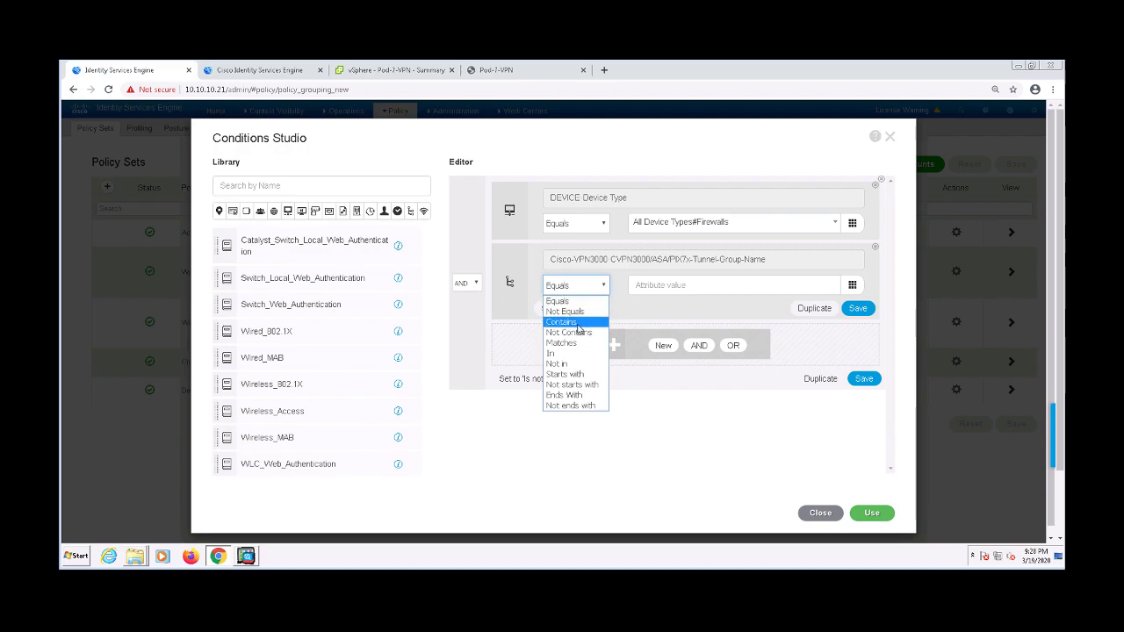
pyautogui.click(578, 323)
pyautogui.click(660, 286)
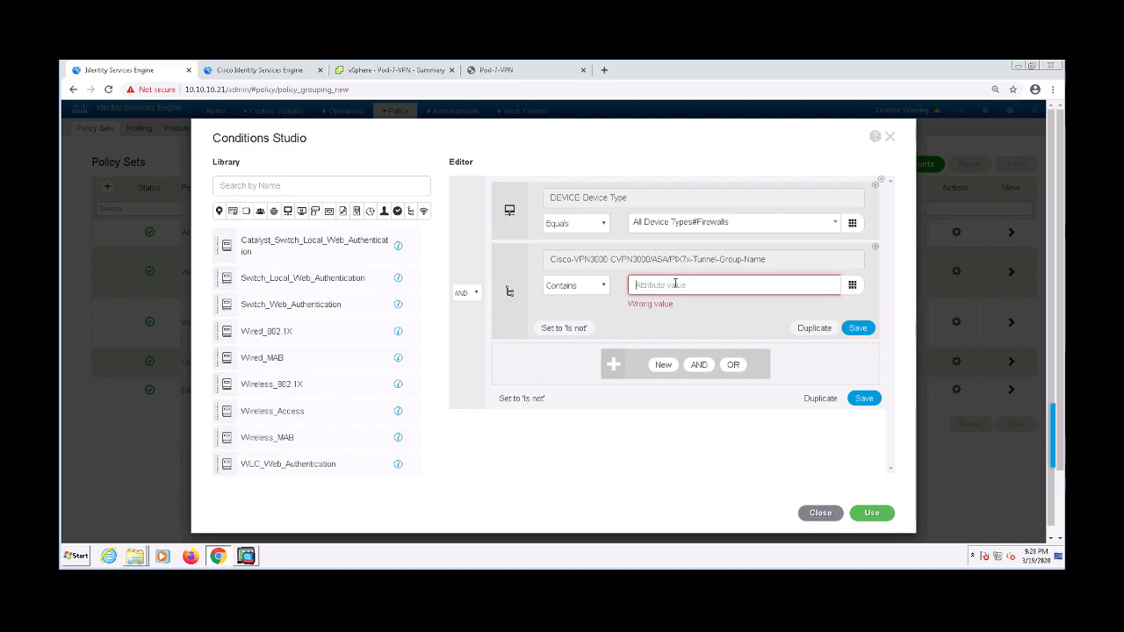
pyautogui.write('Acme-')
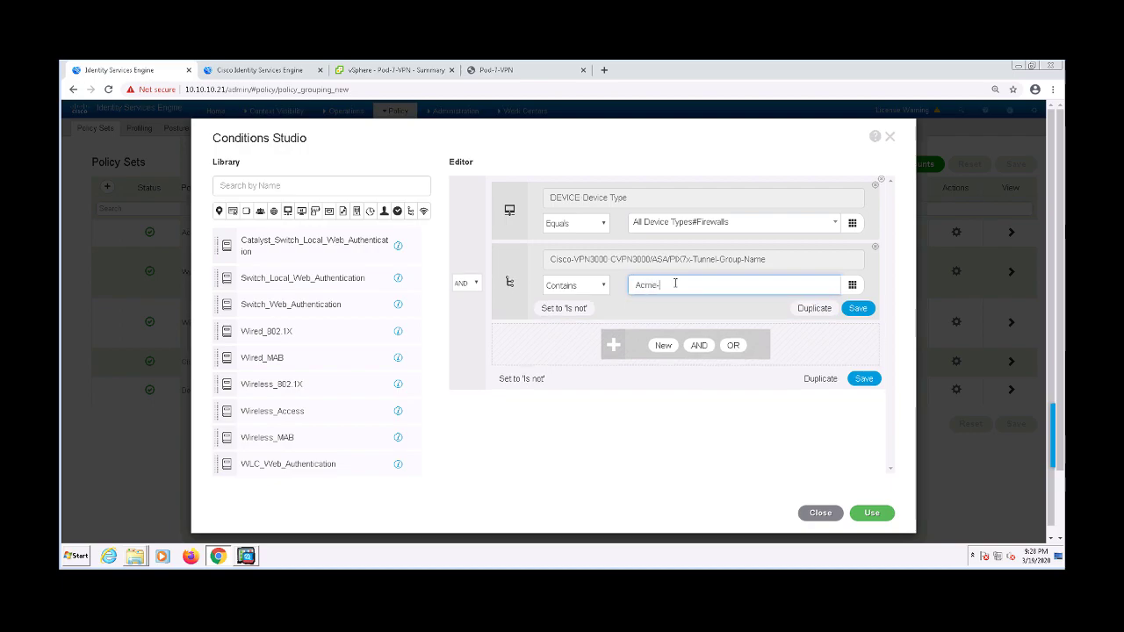
pyautogui.write('VPN')
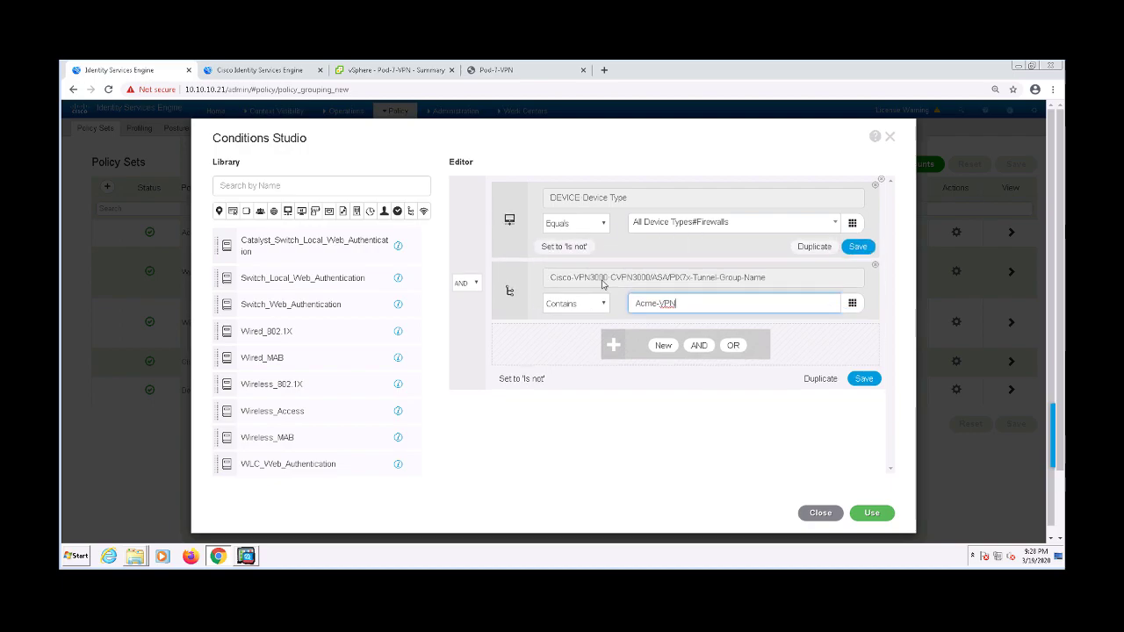
pyautogui.click(881, 516)
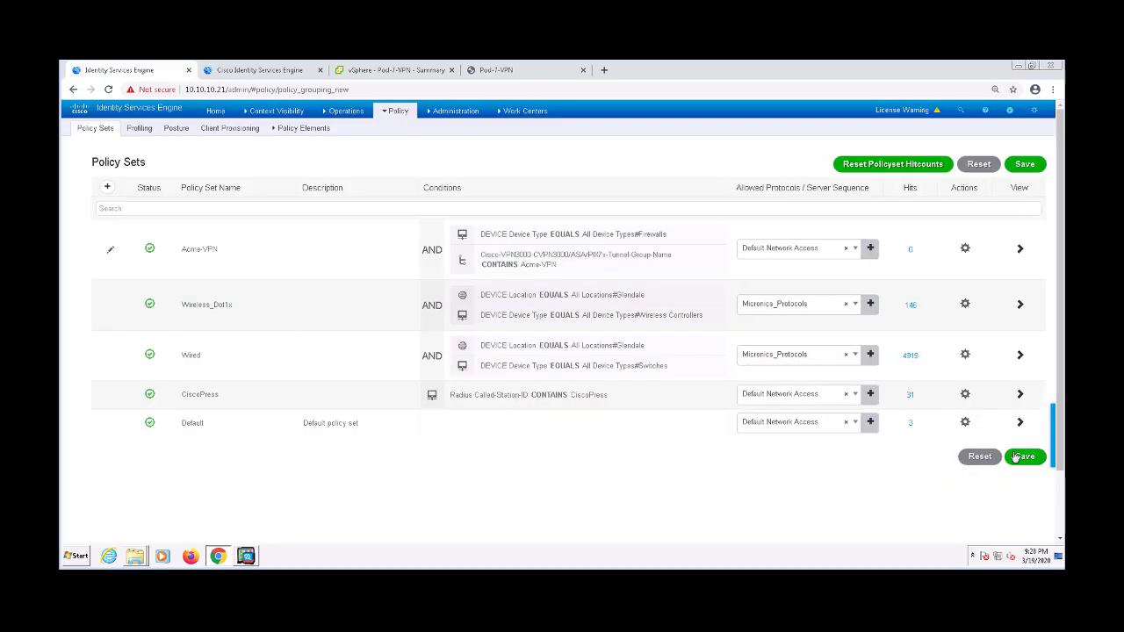
pyautogui.click(1016, 456)
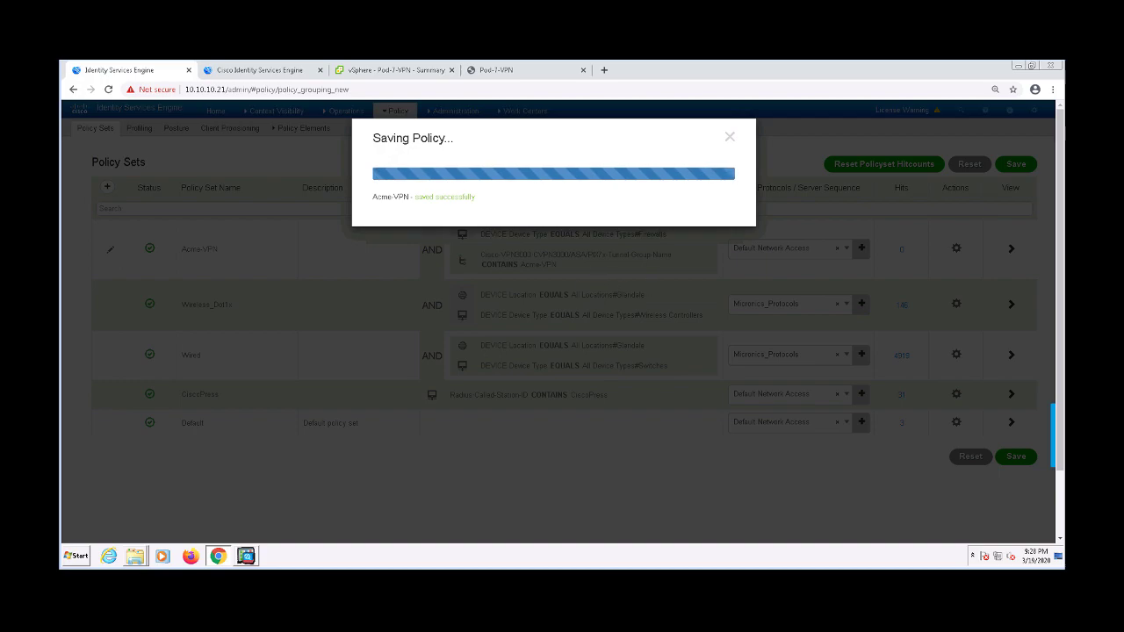